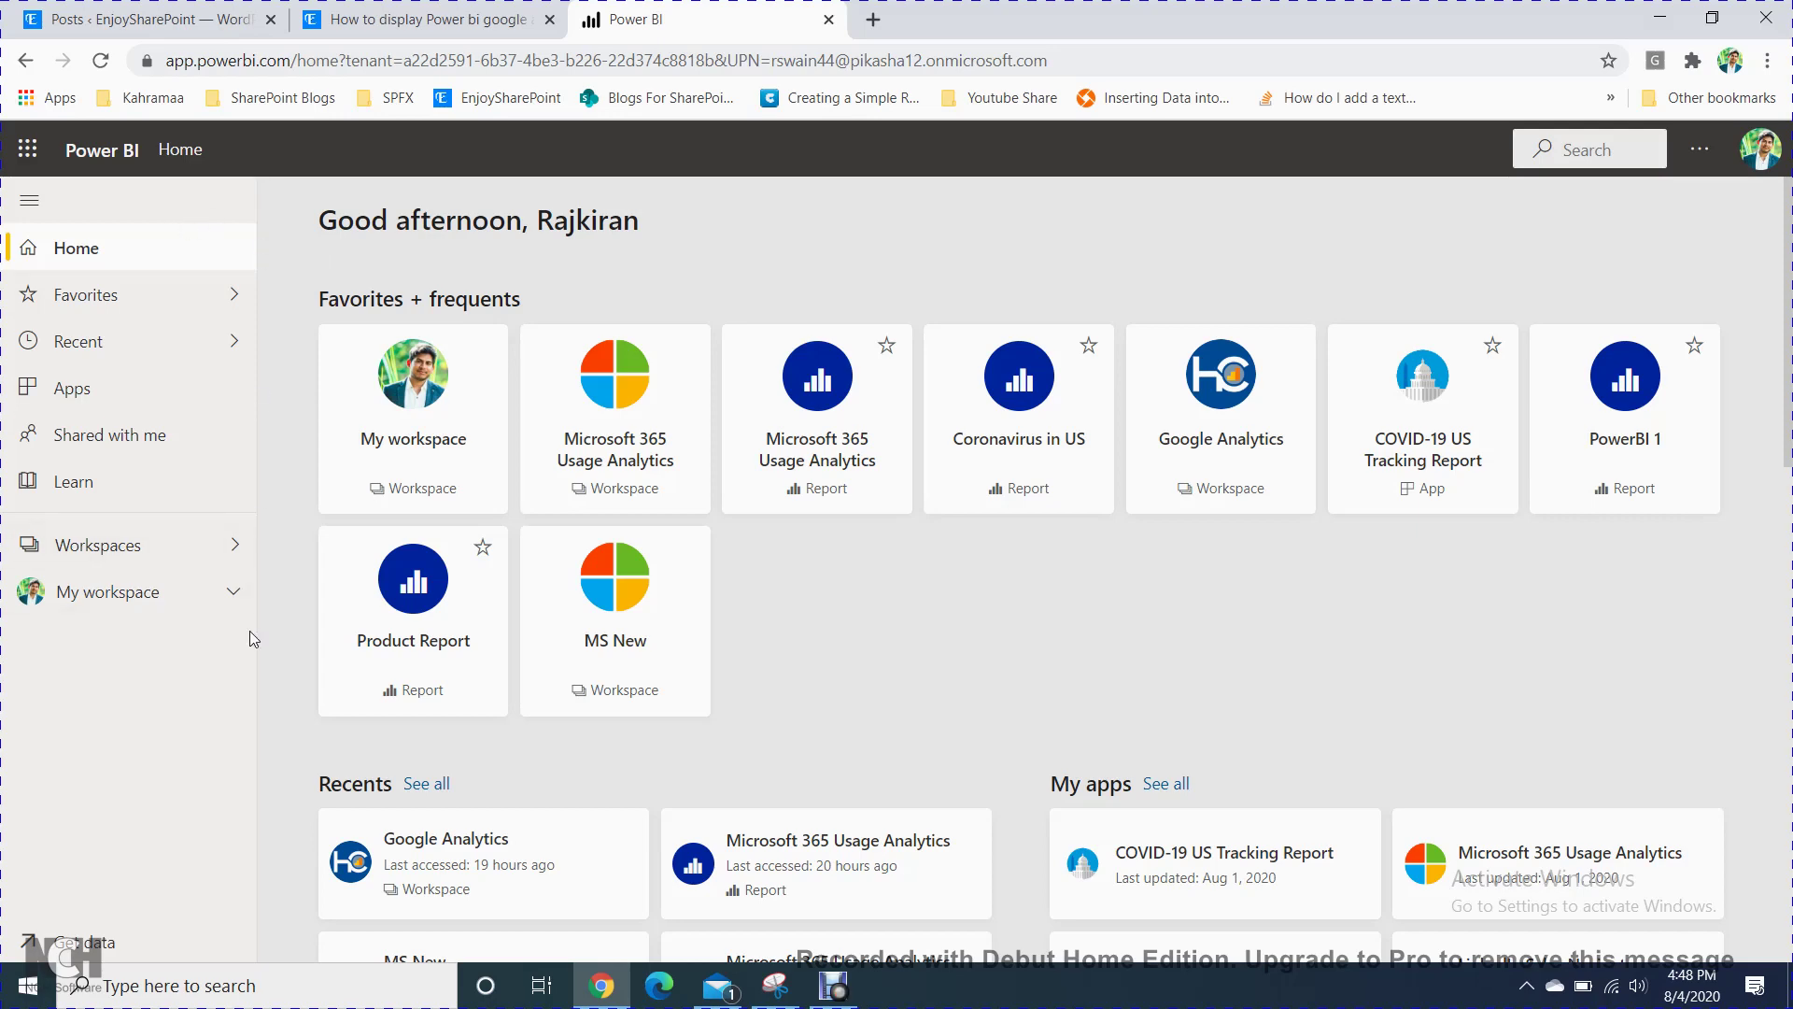
{"action": "left_click", "coordinate": [29, 159]}
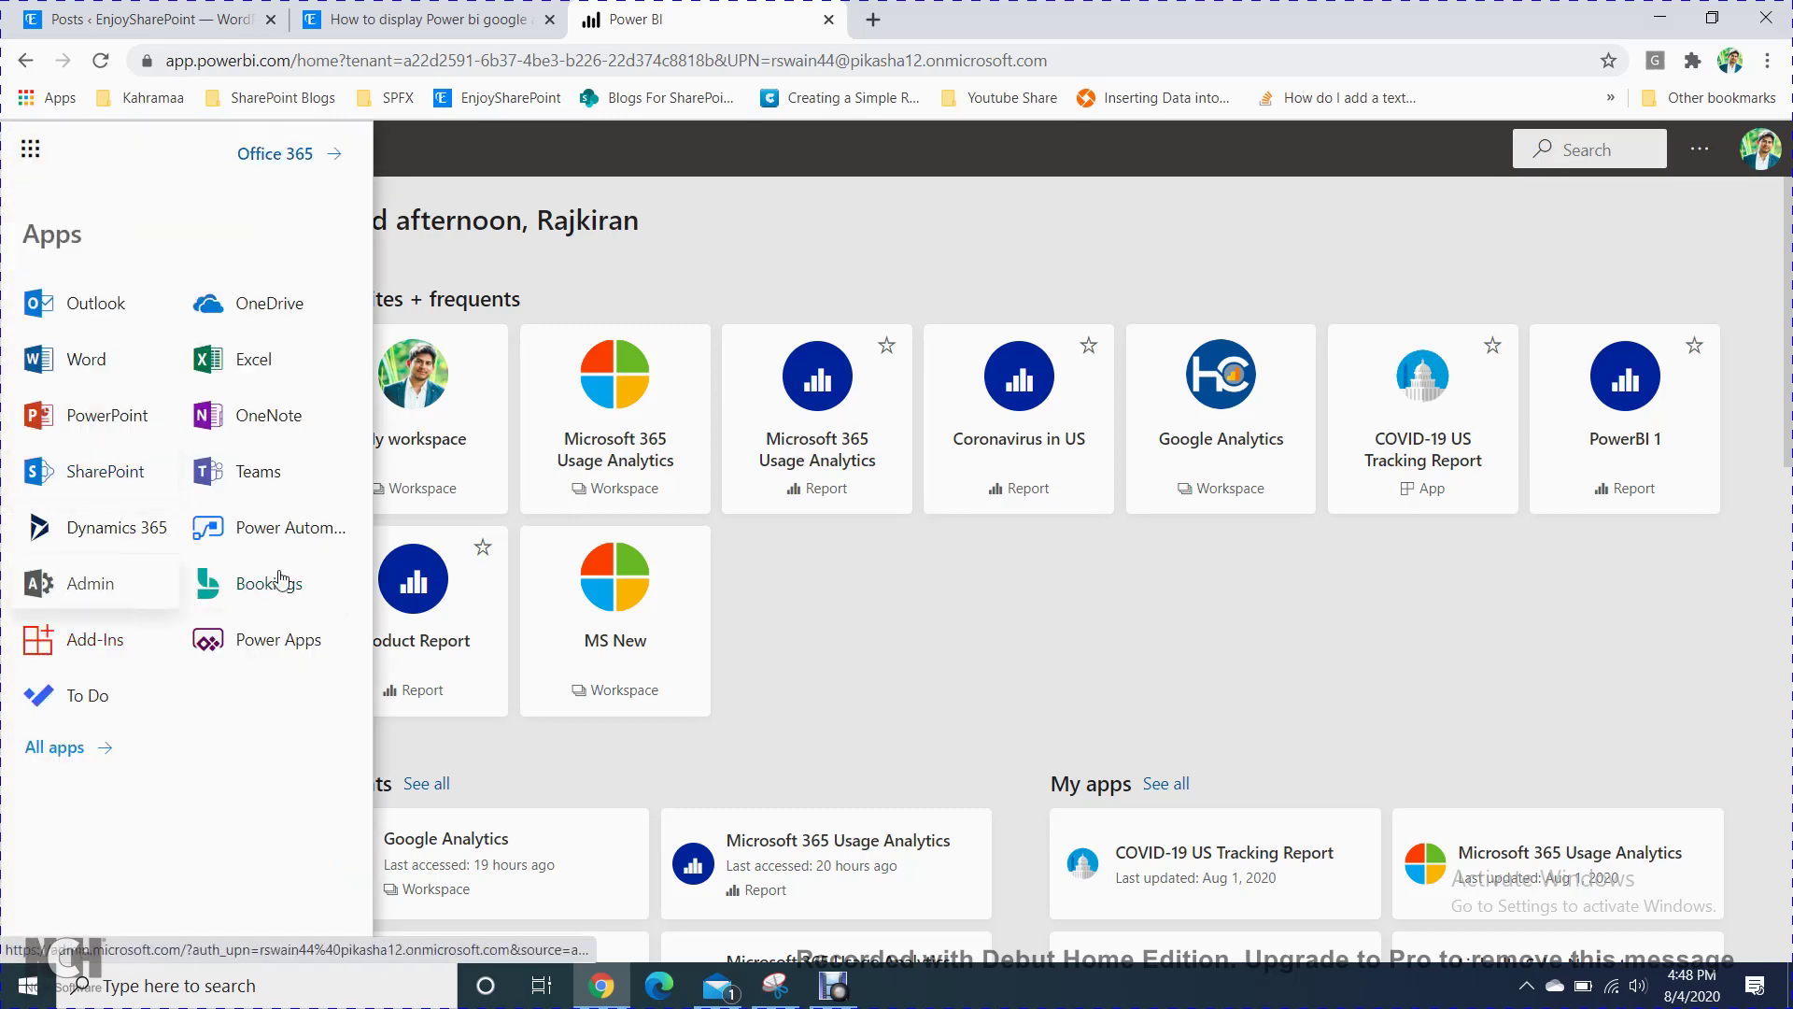
{"action": "left_click", "coordinate": [969, 687]}
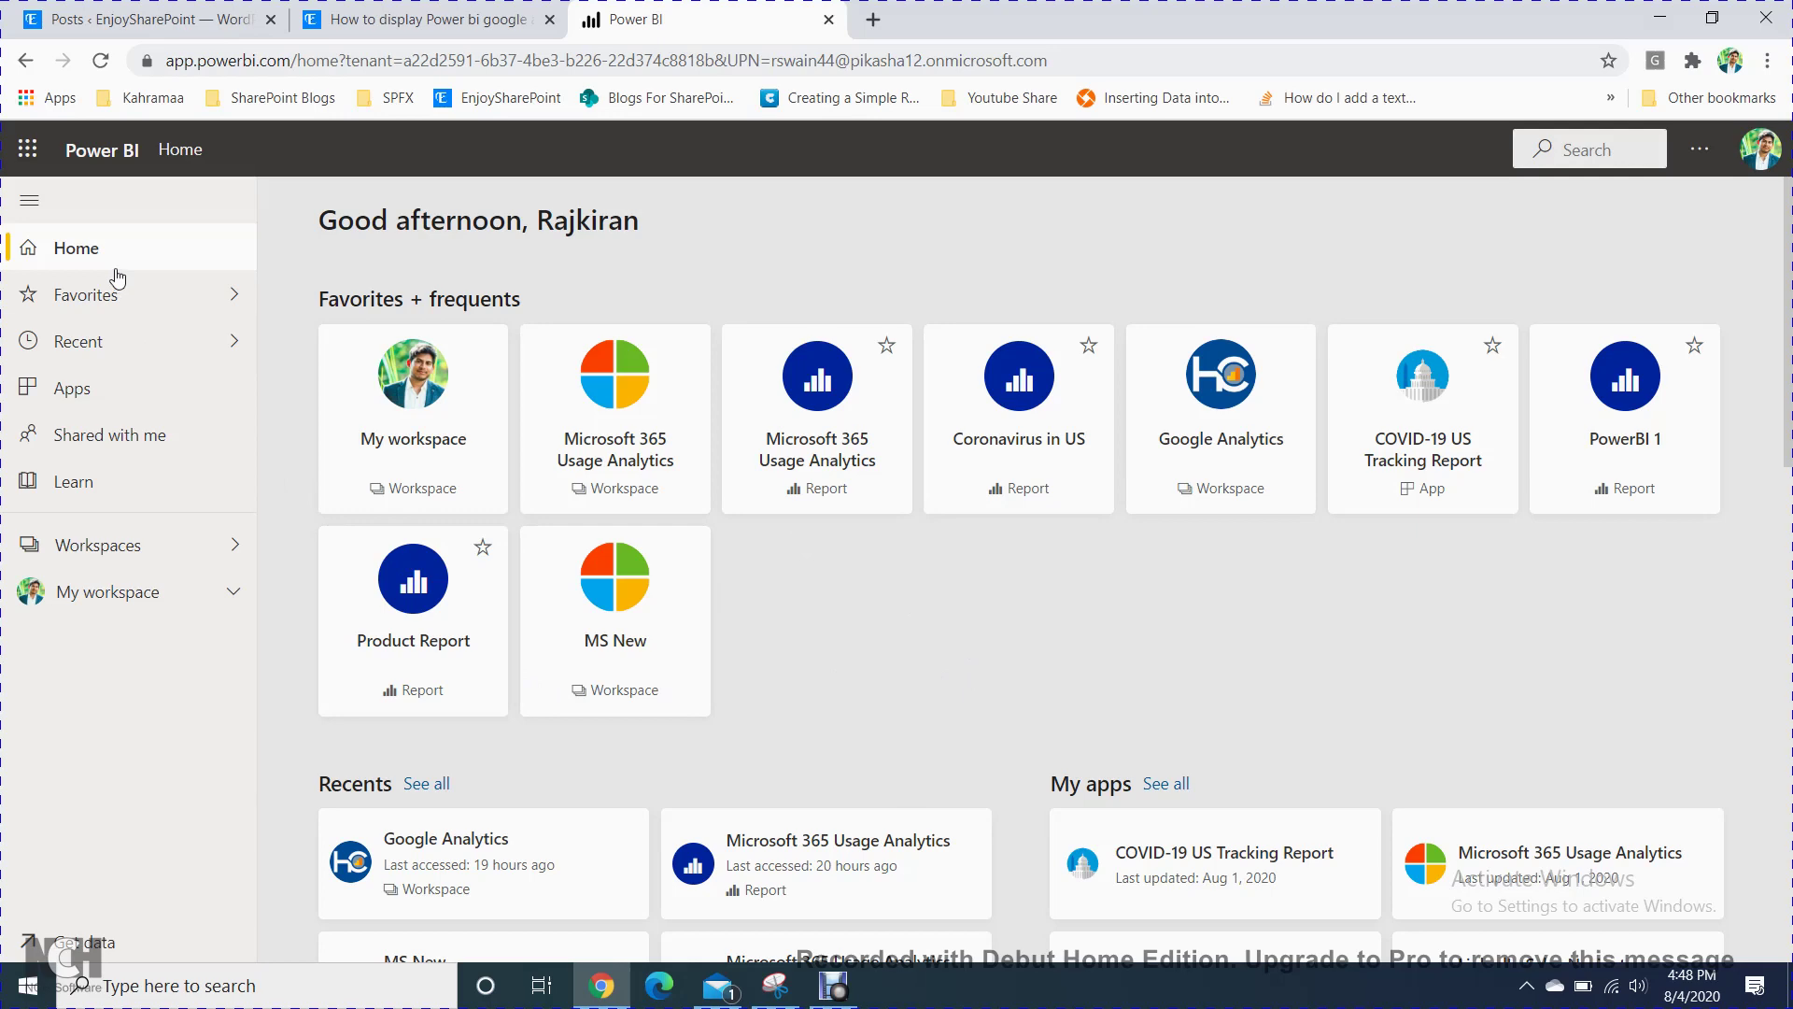
Open the Apps page of installed Power BI apps and try searching its content for "gool".
{"action": "left_click", "coordinate": [160, 391]}
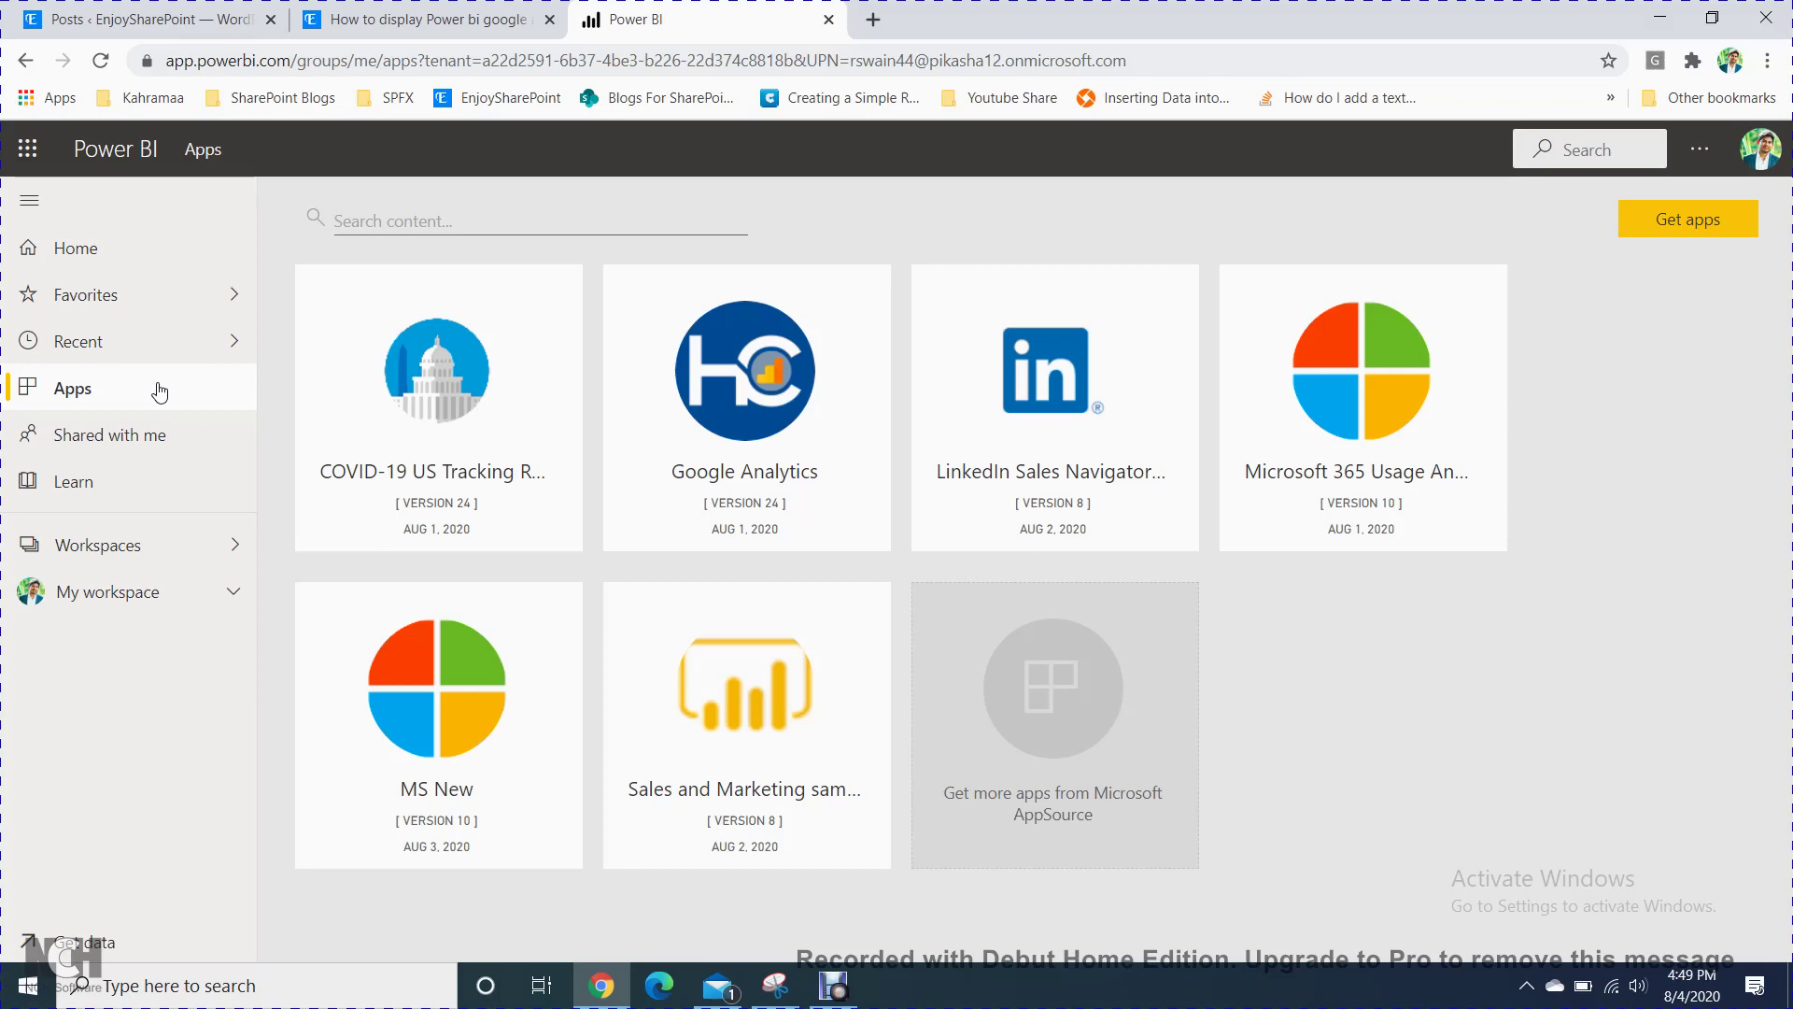
{"action": "left_click", "coordinate": [134, 394]}
{"action": "mouse_move", "coordinate": [742, 348]}
{"action": "type", "text": "gool"}
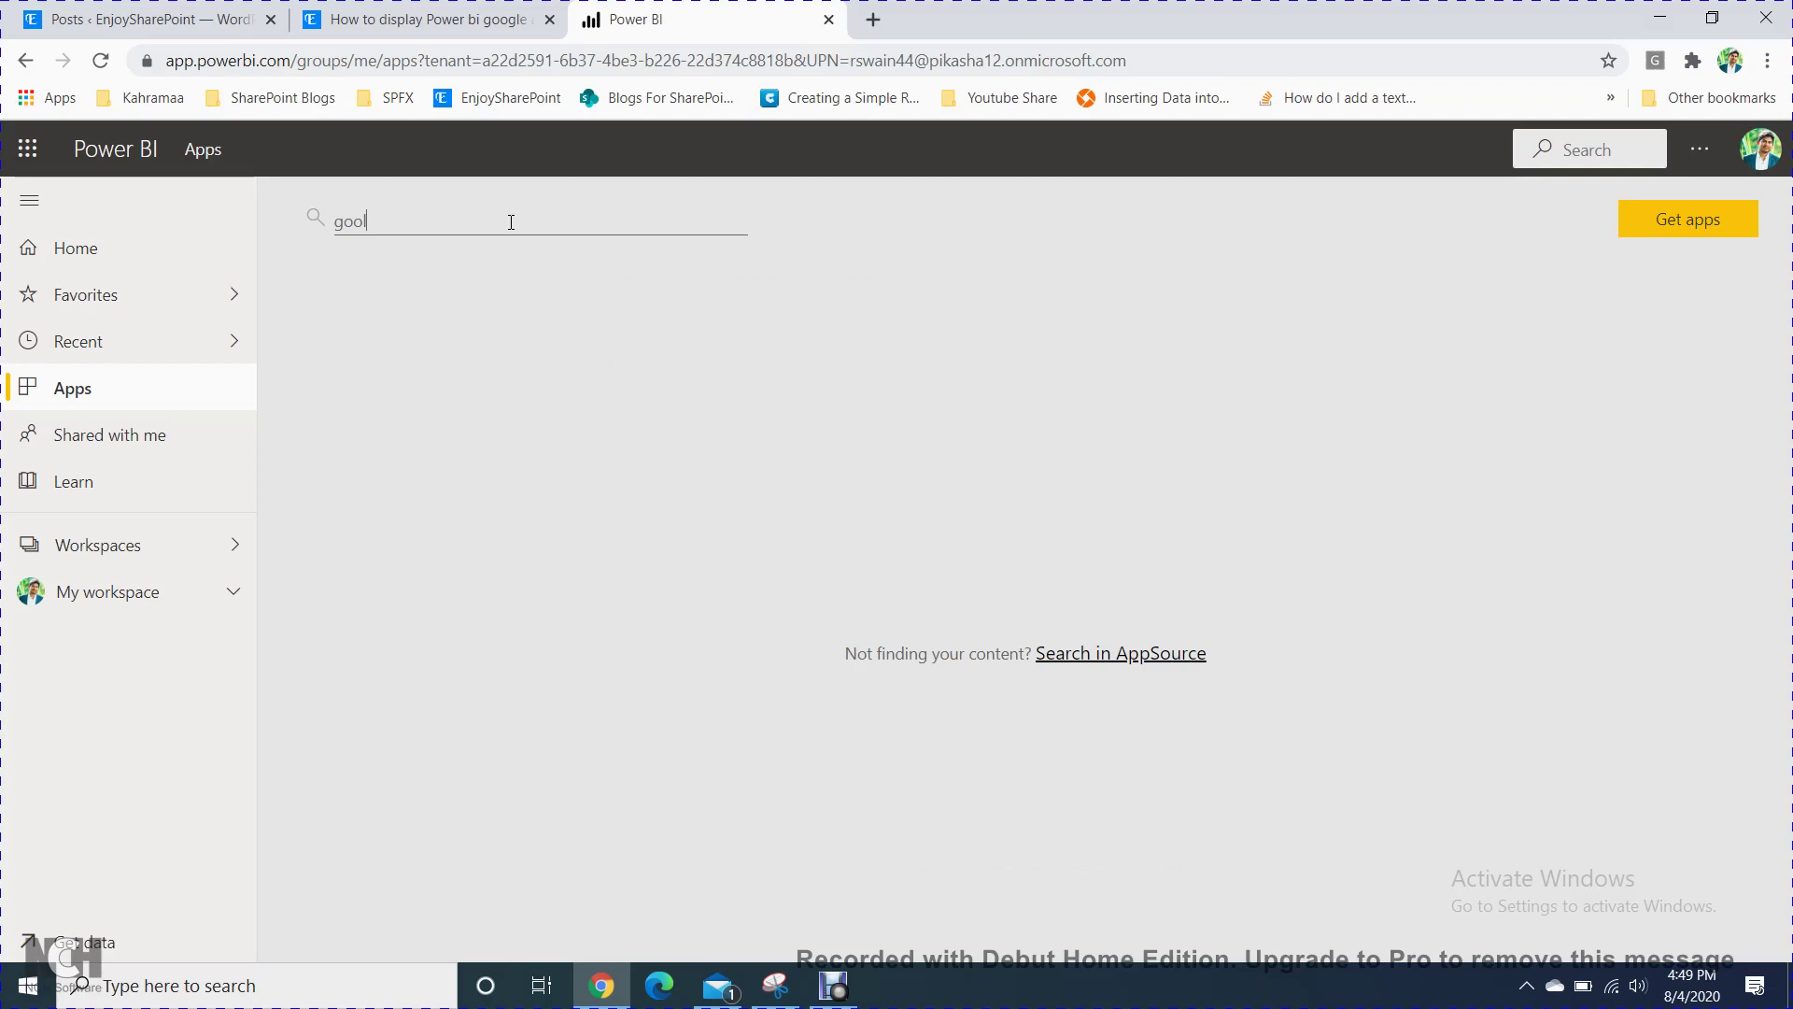
{"action": "key", "text": "BackSpace"}
{"action": "key", "text": "BackSpace"}
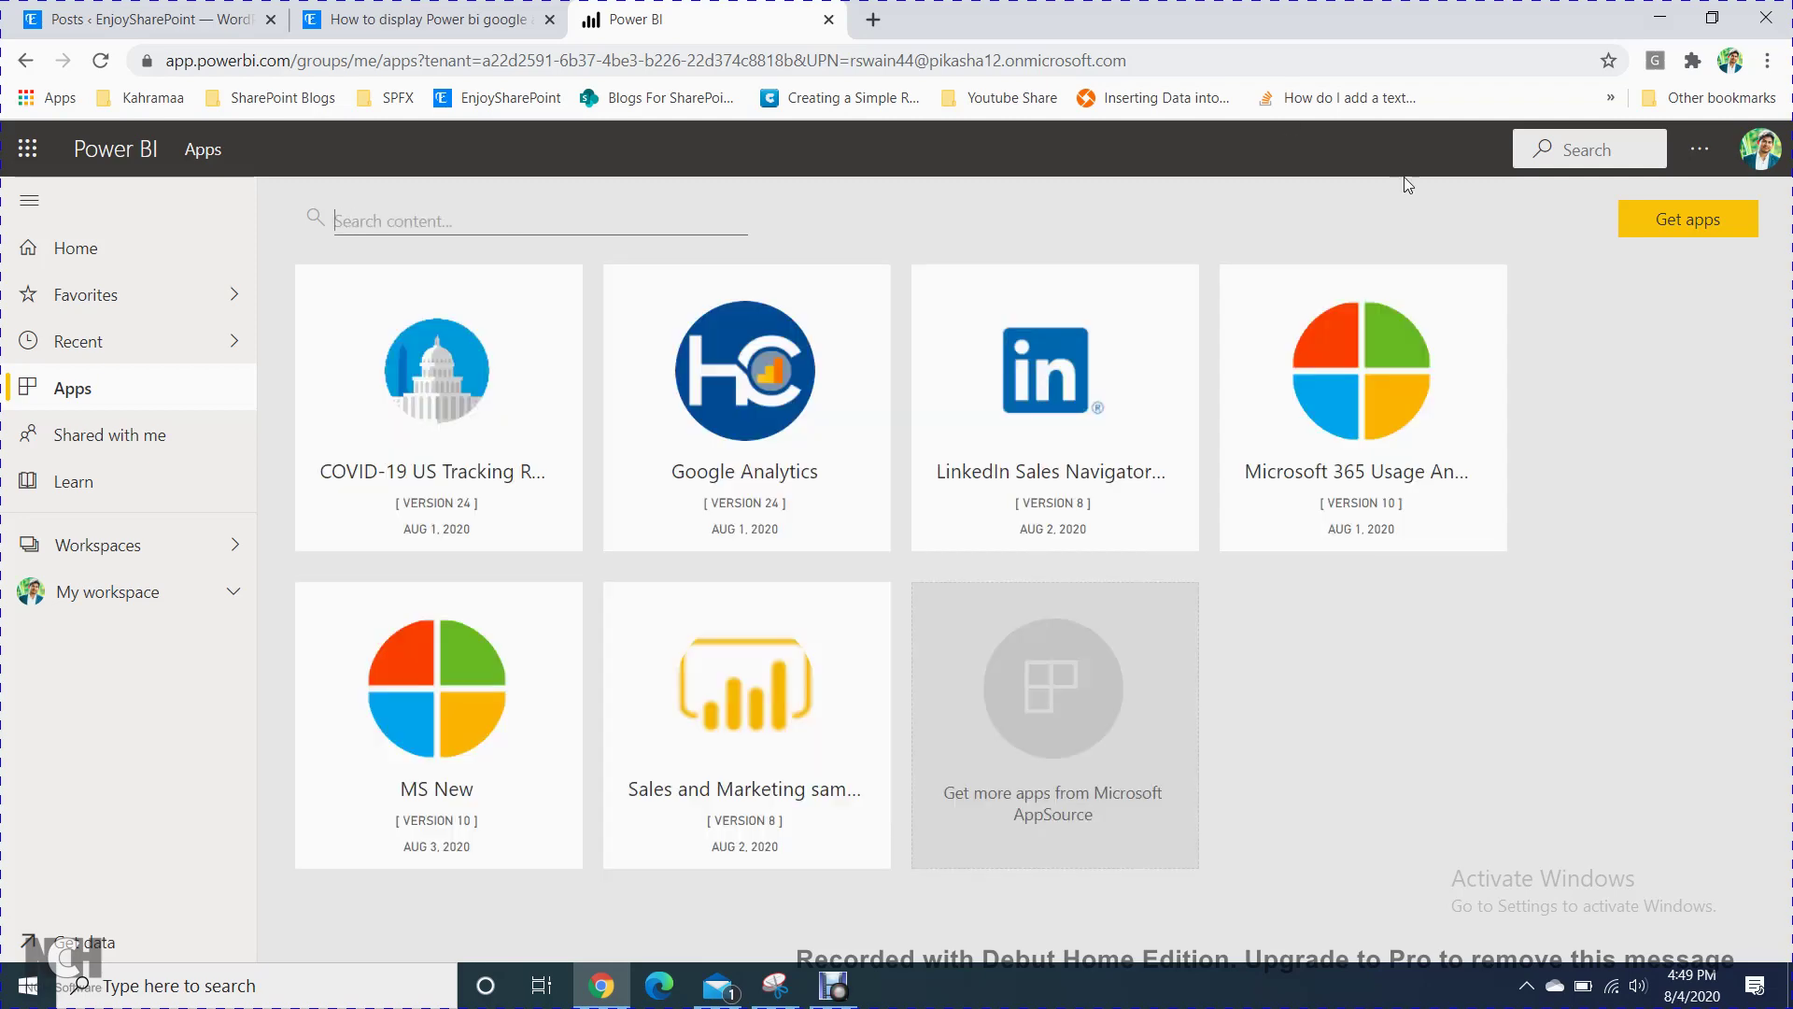
Search the catalogue of available Power BI apps for "goo" and close the catalogue.
{"action": "left_click", "coordinate": [1681, 226]}
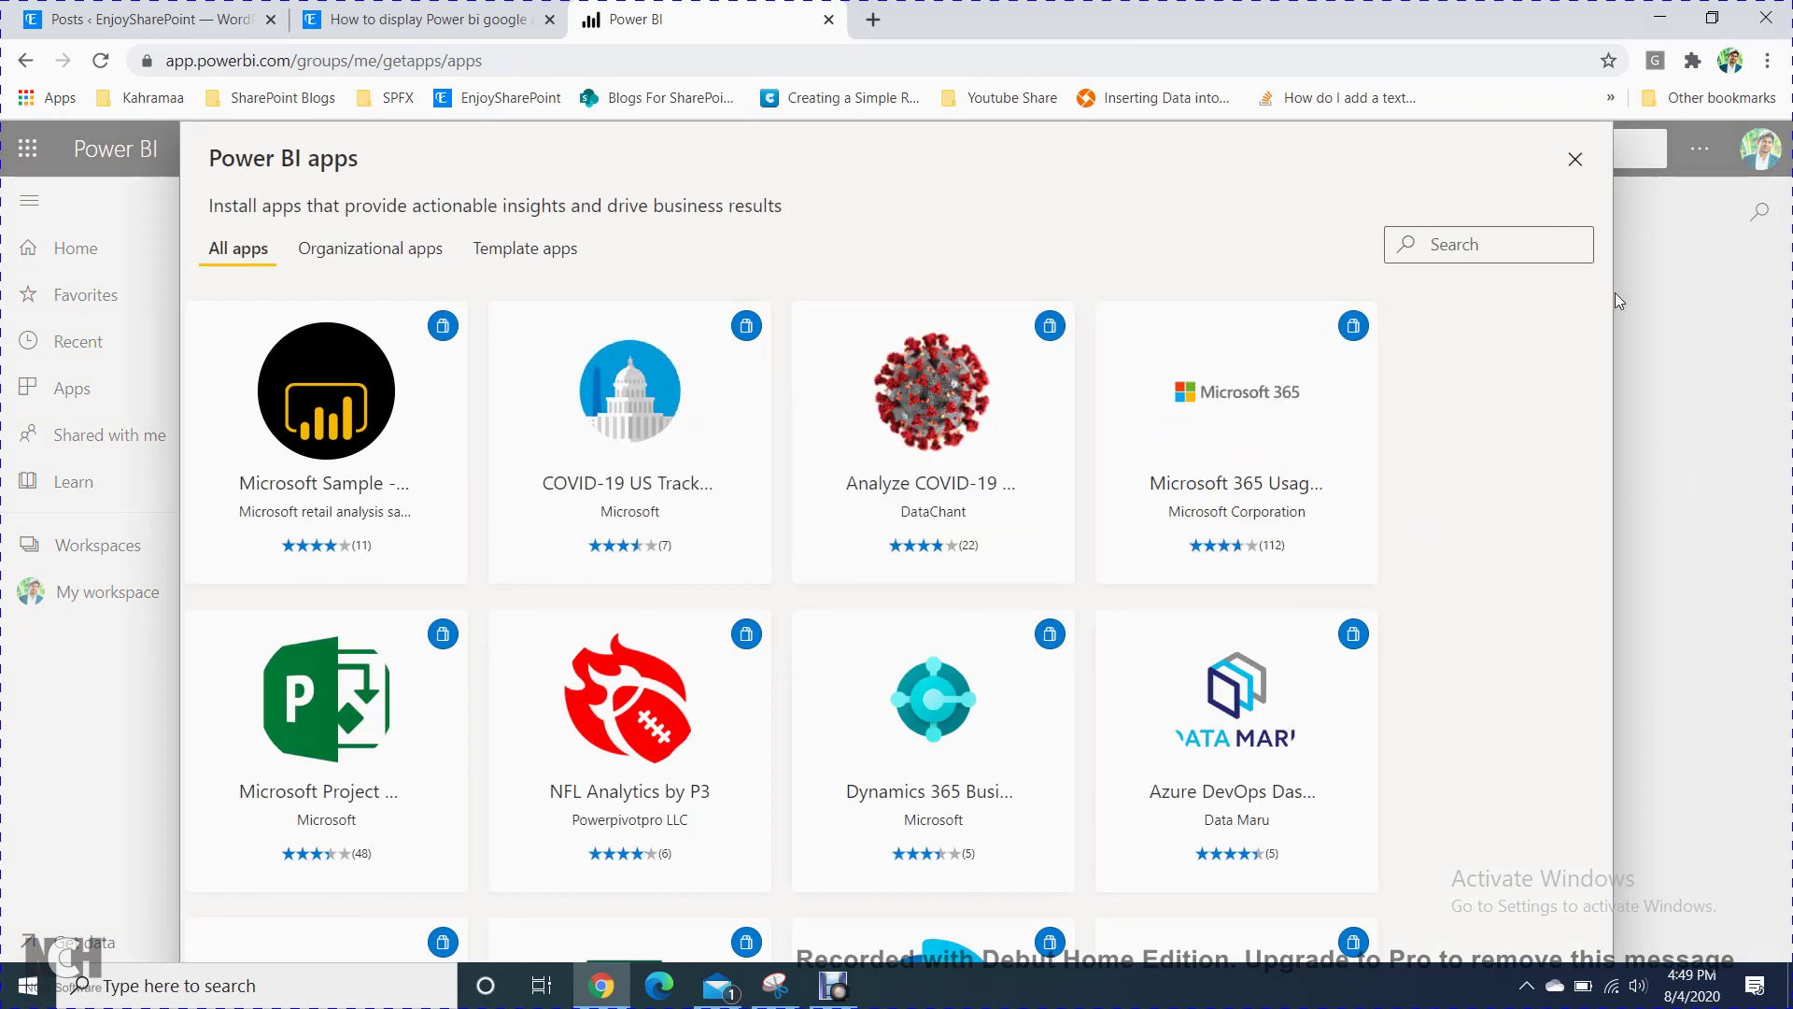
{"action": "left_click_drag", "start_coordinate": [1606, 300], "coordinate": [1568, 206]}
{"action": "left_click", "coordinate": [1477, 241]}
{"action": "type", "text": "goo"}
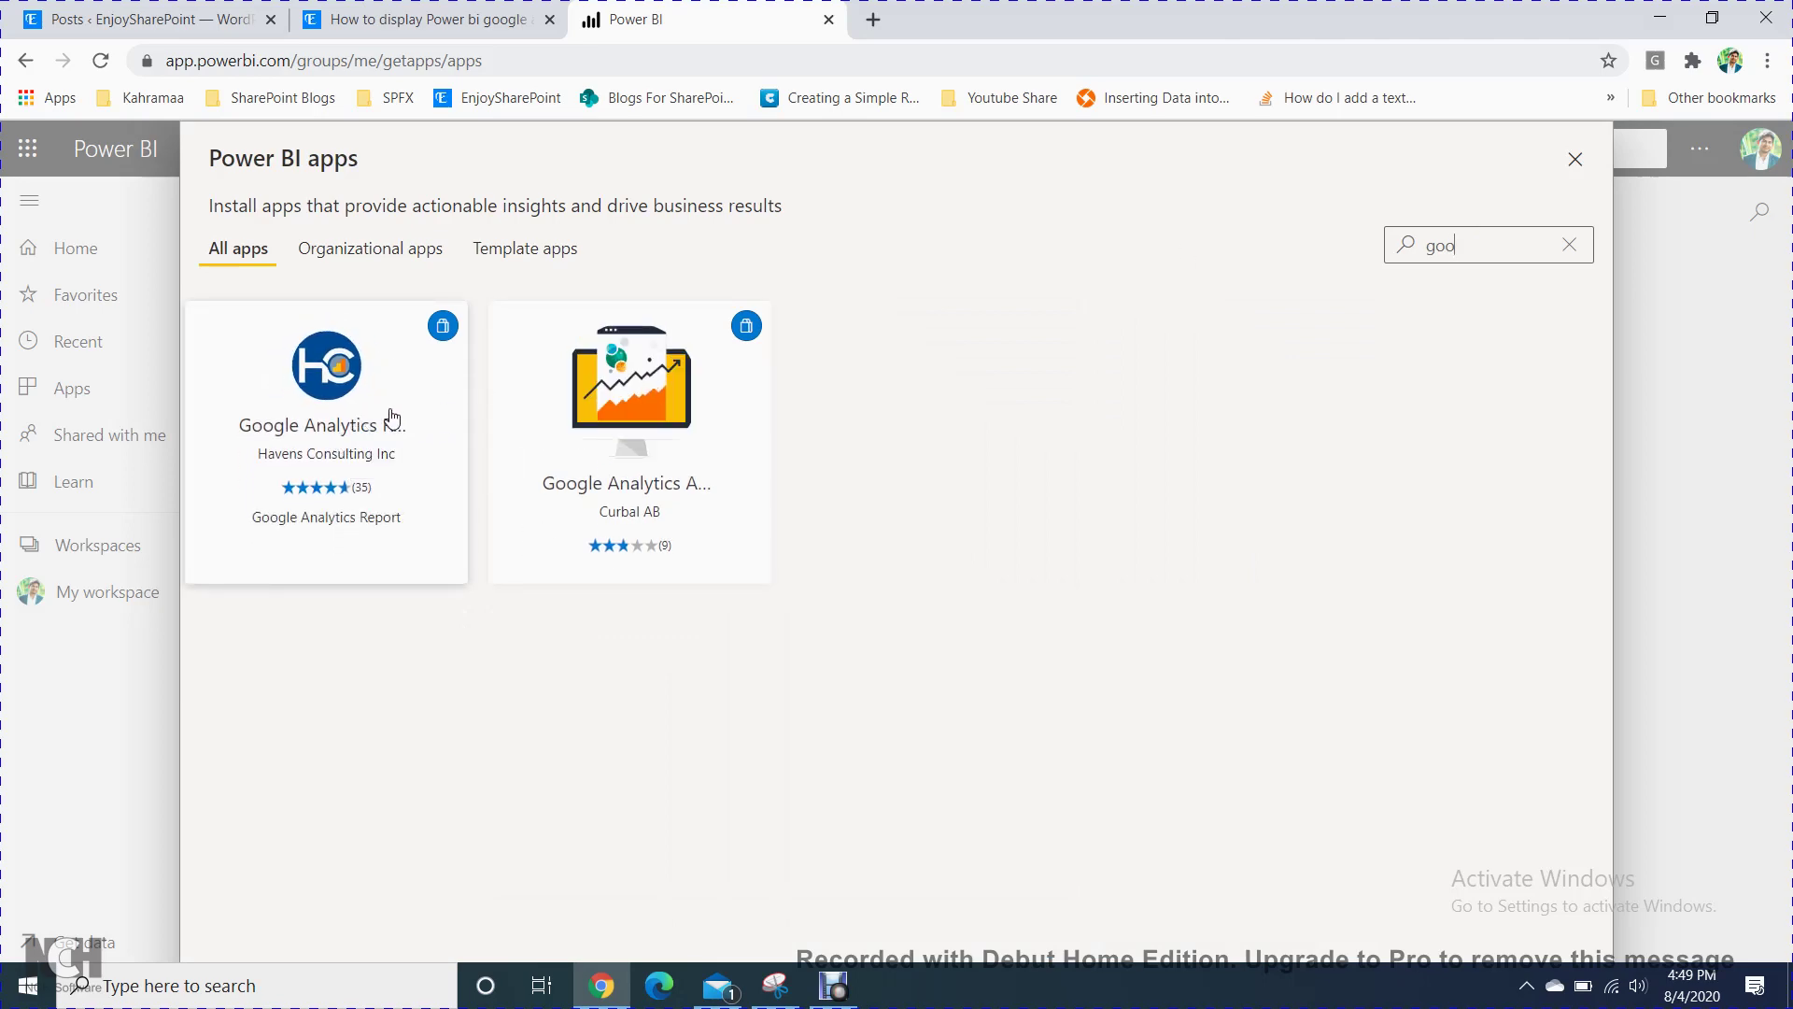
{"action": "left_click", "coordinate": [1575, 163]}
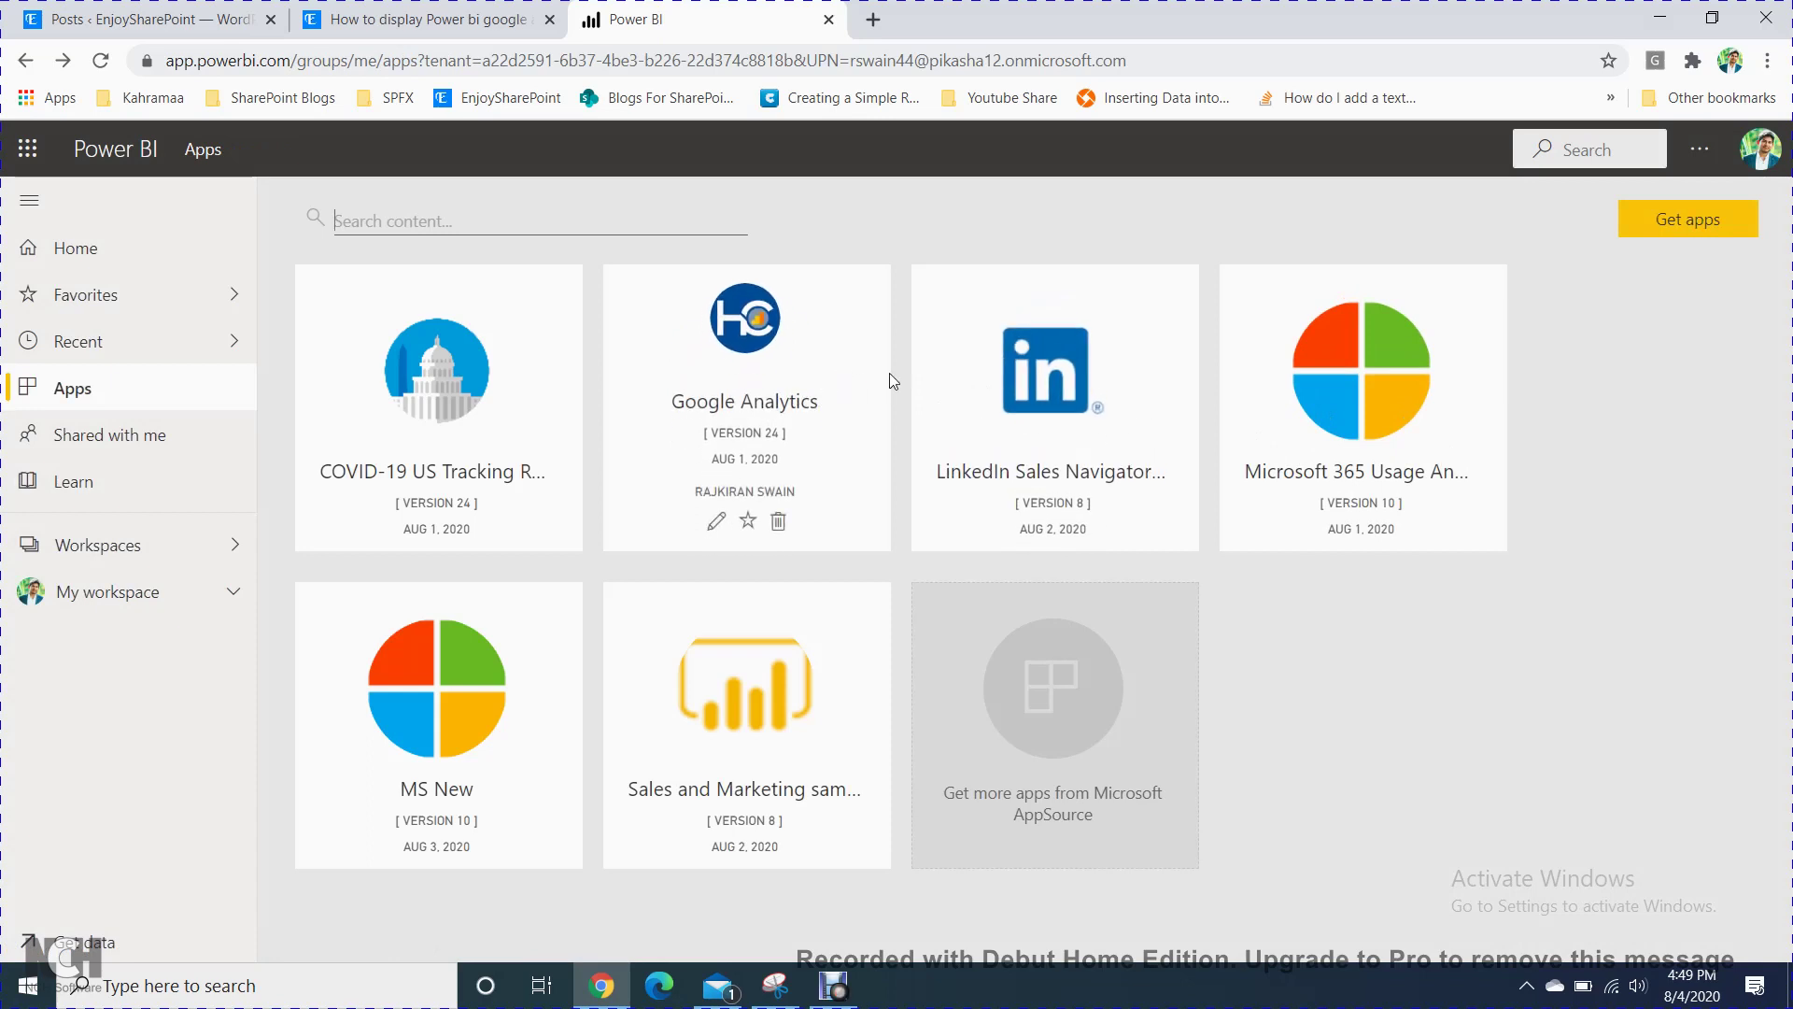
Open the installed Google Analytics app and review its data connection parameters, including the advanced refresh option.
{"action": "left_click", "coordinate": [819, 376]}
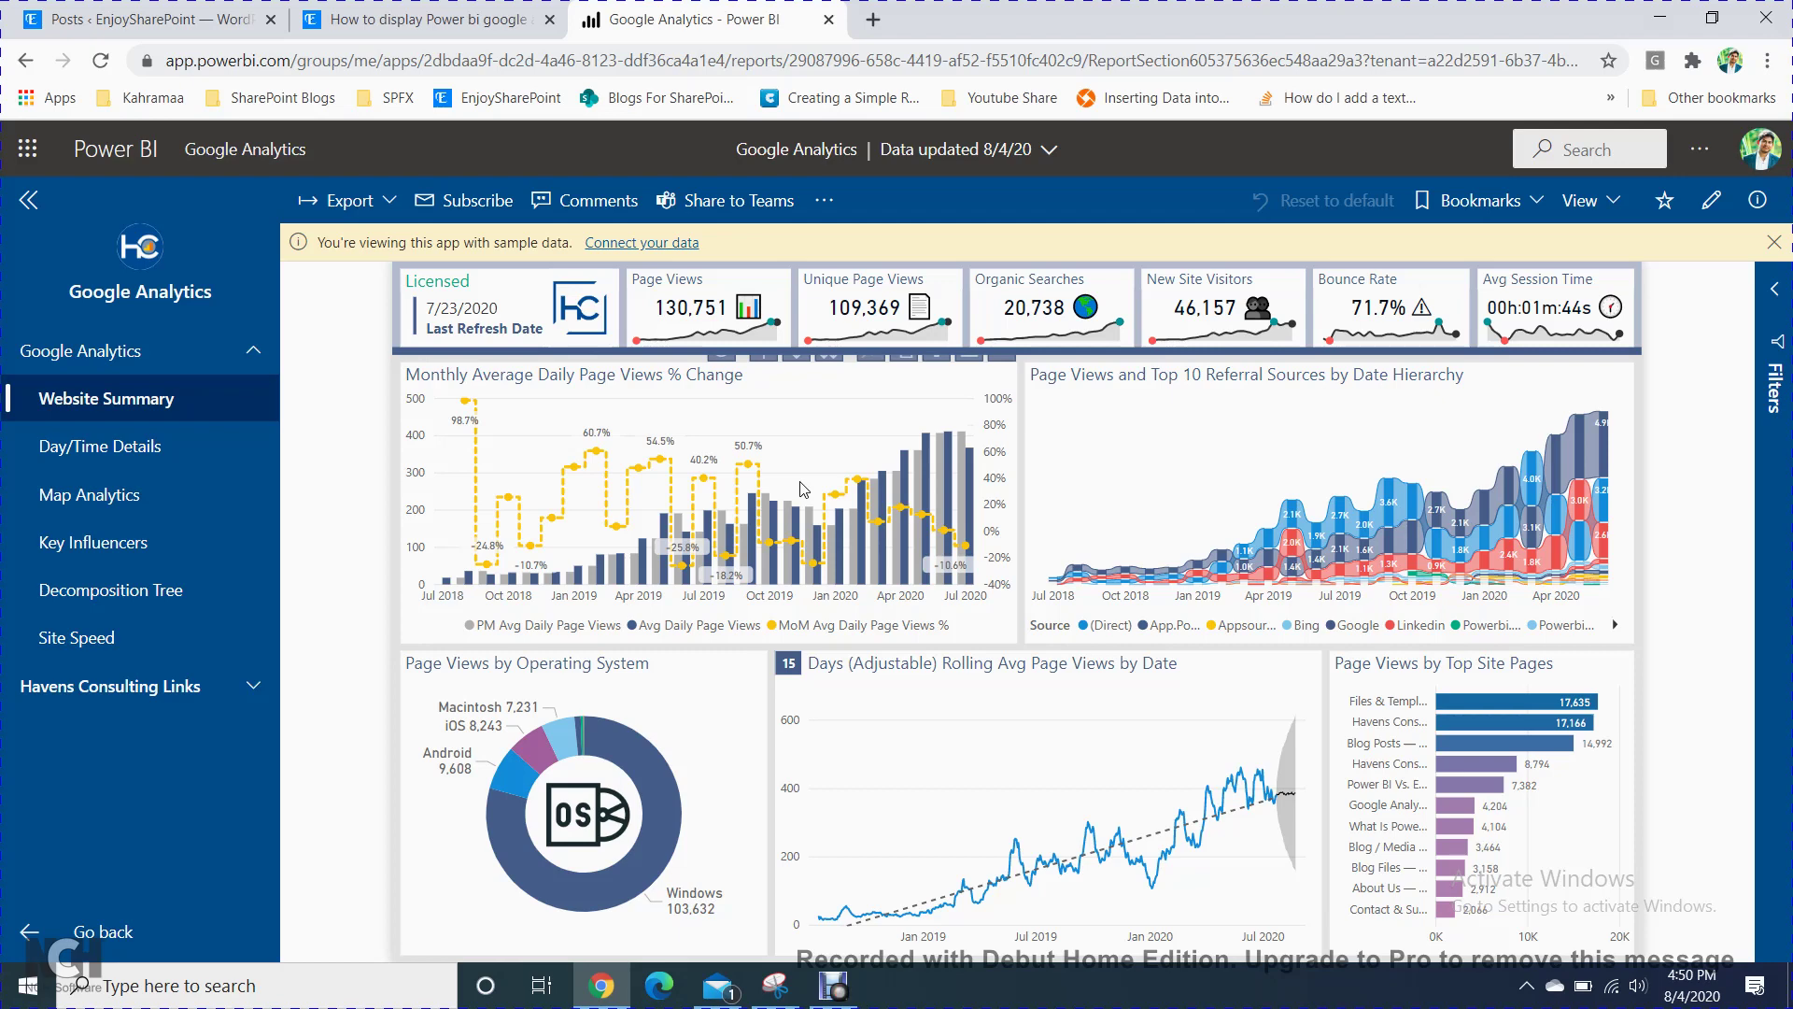
{"action": "left_click", "coordinate": [658, 245]}
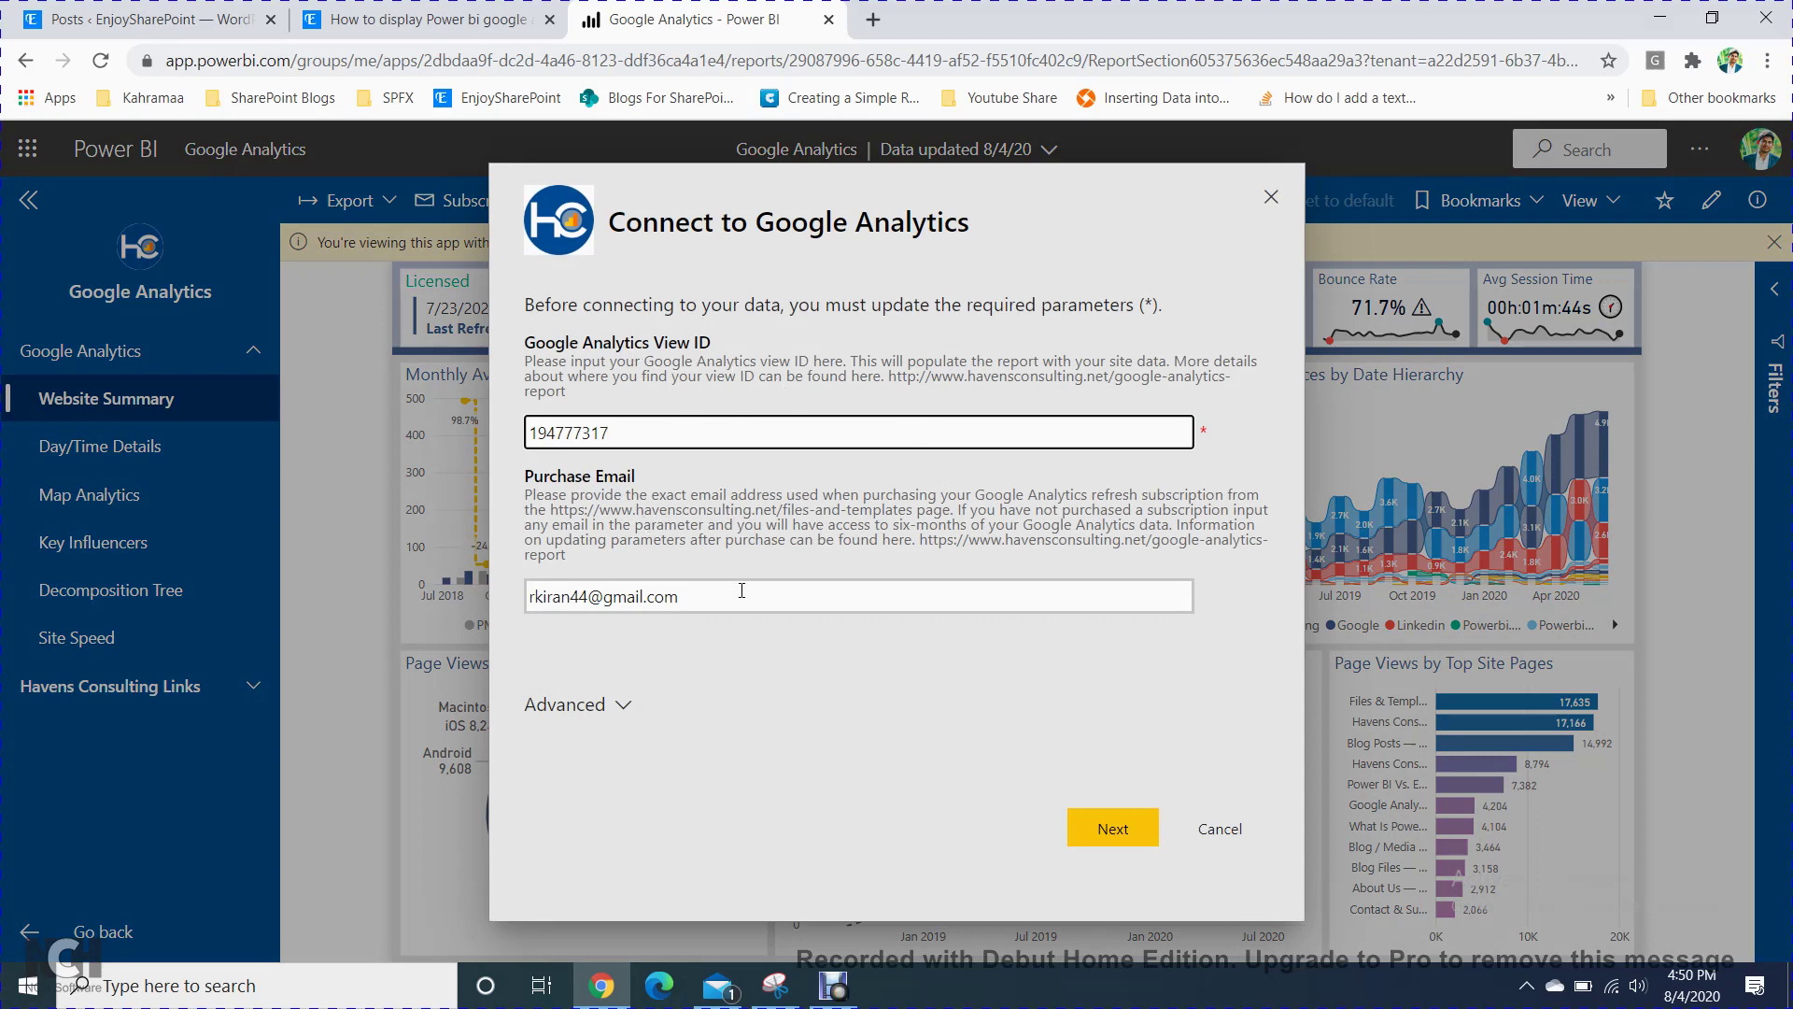
{"action": "double_click", "coordinate": [719, 598]}
{"action": "left_click", "coordinate": [621, 705]}
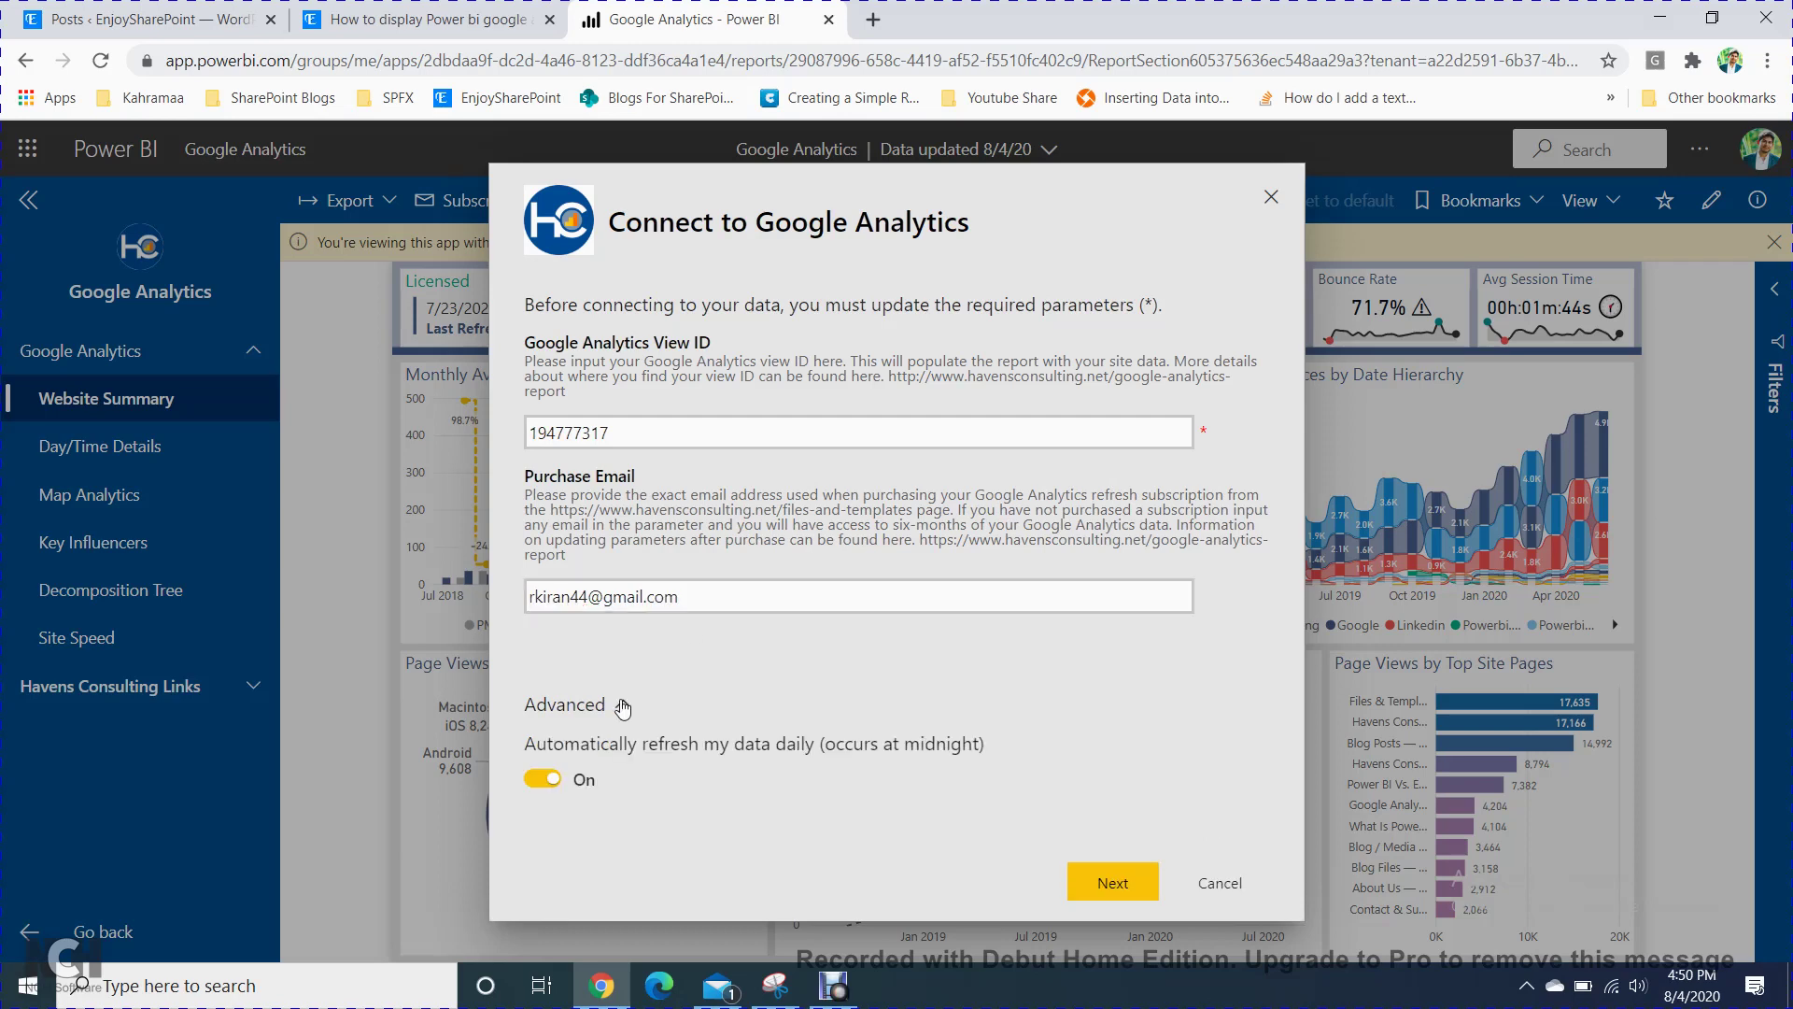
{"action": "left_click", "coordinate": [621, 705]}
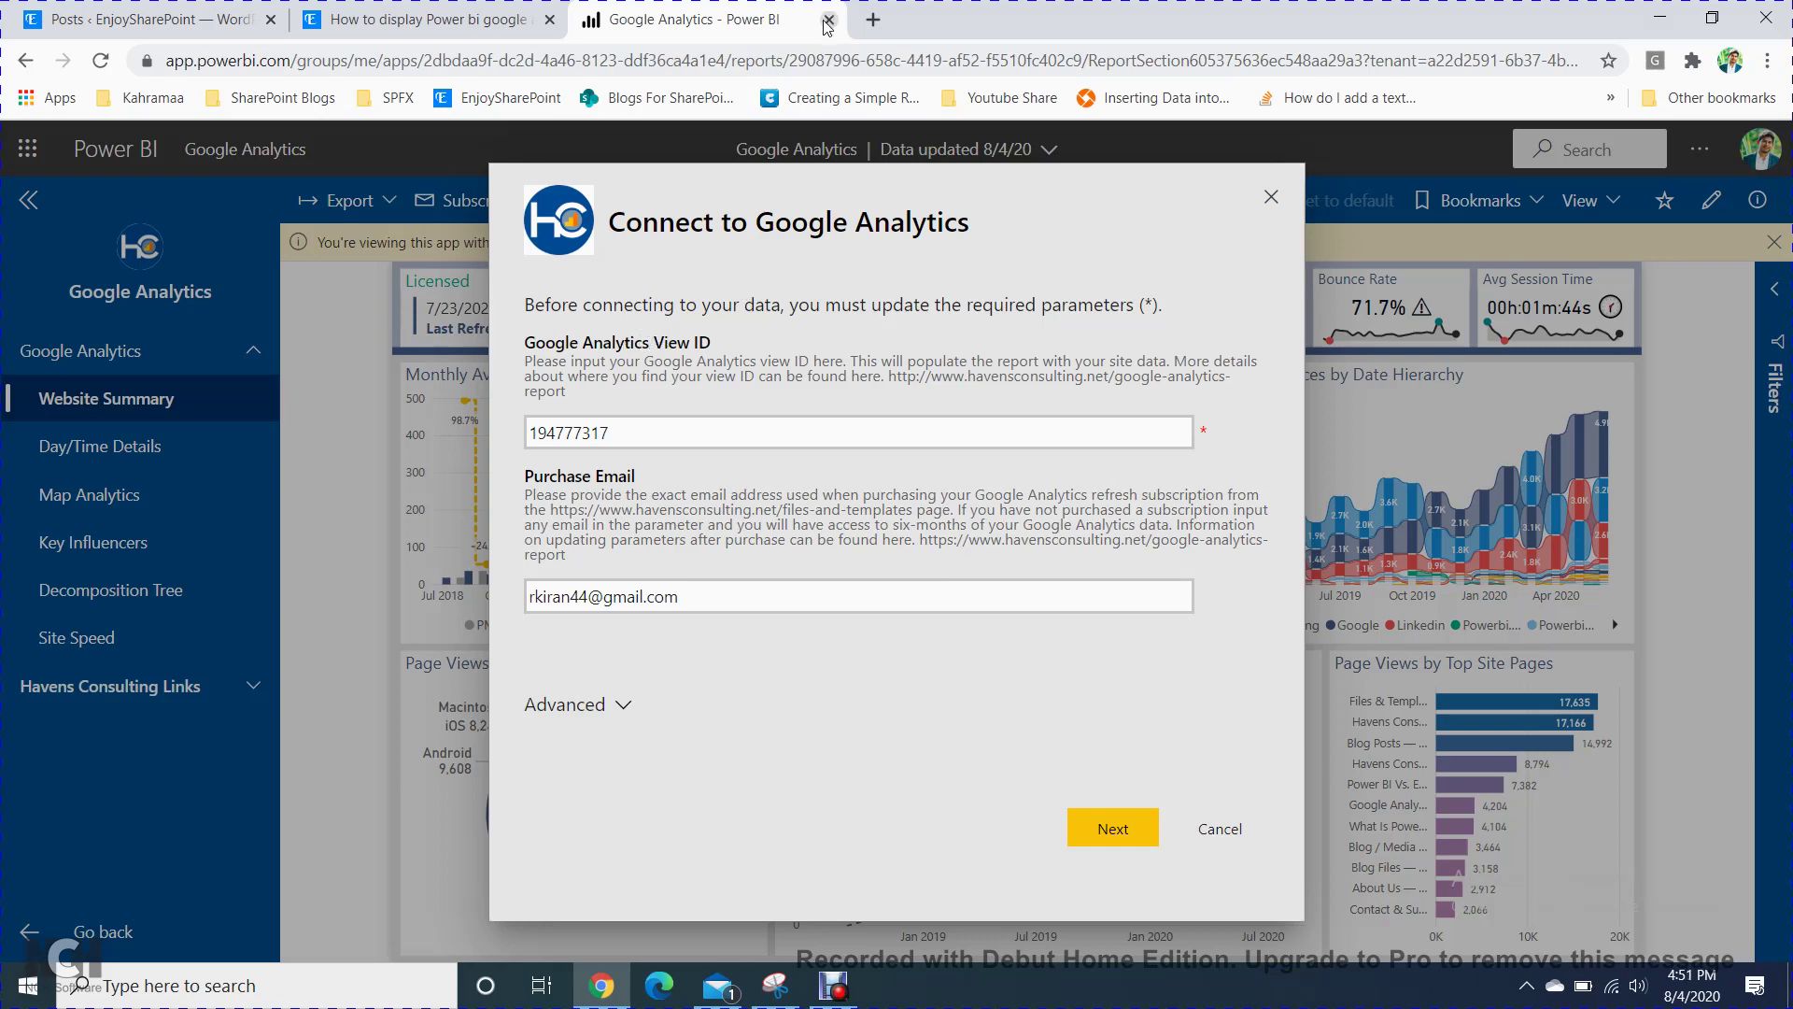
{"action": "left_click", "coordinate": [873, 20]}
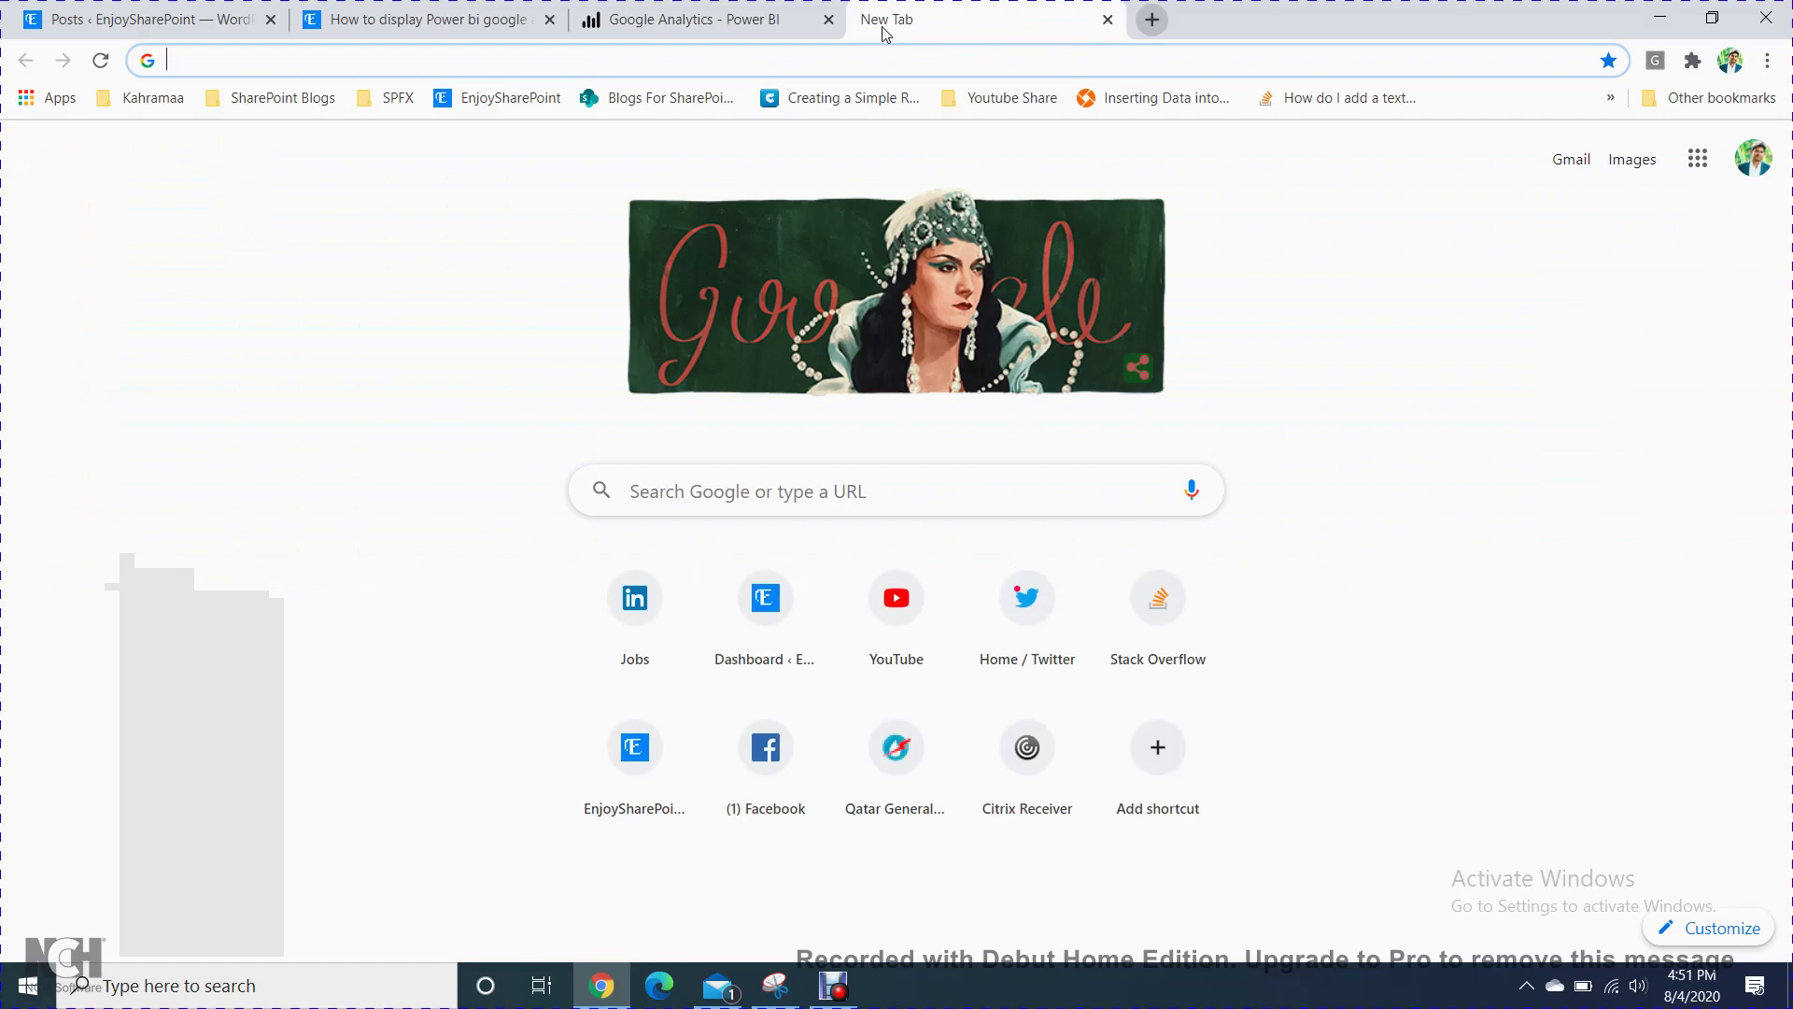
{"action": "type", "text": "googleanalytic"}
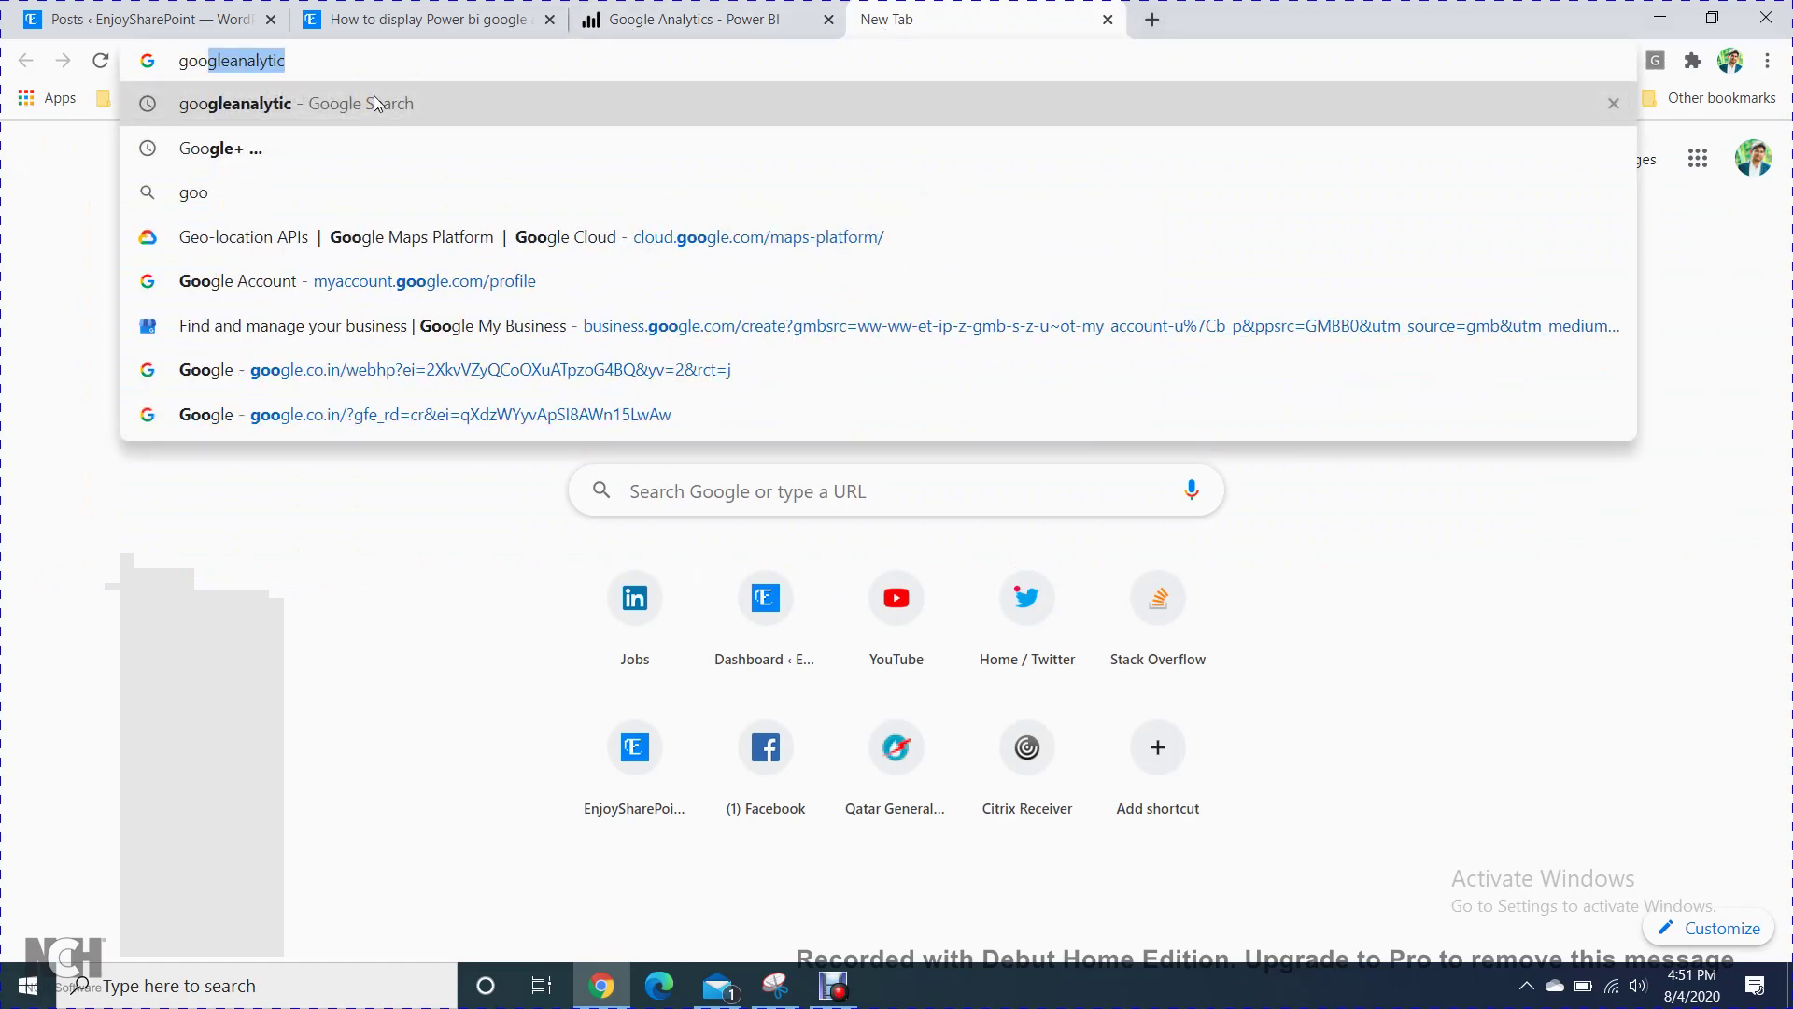
{"action": "left_click", "coordinate": [434, 281]}
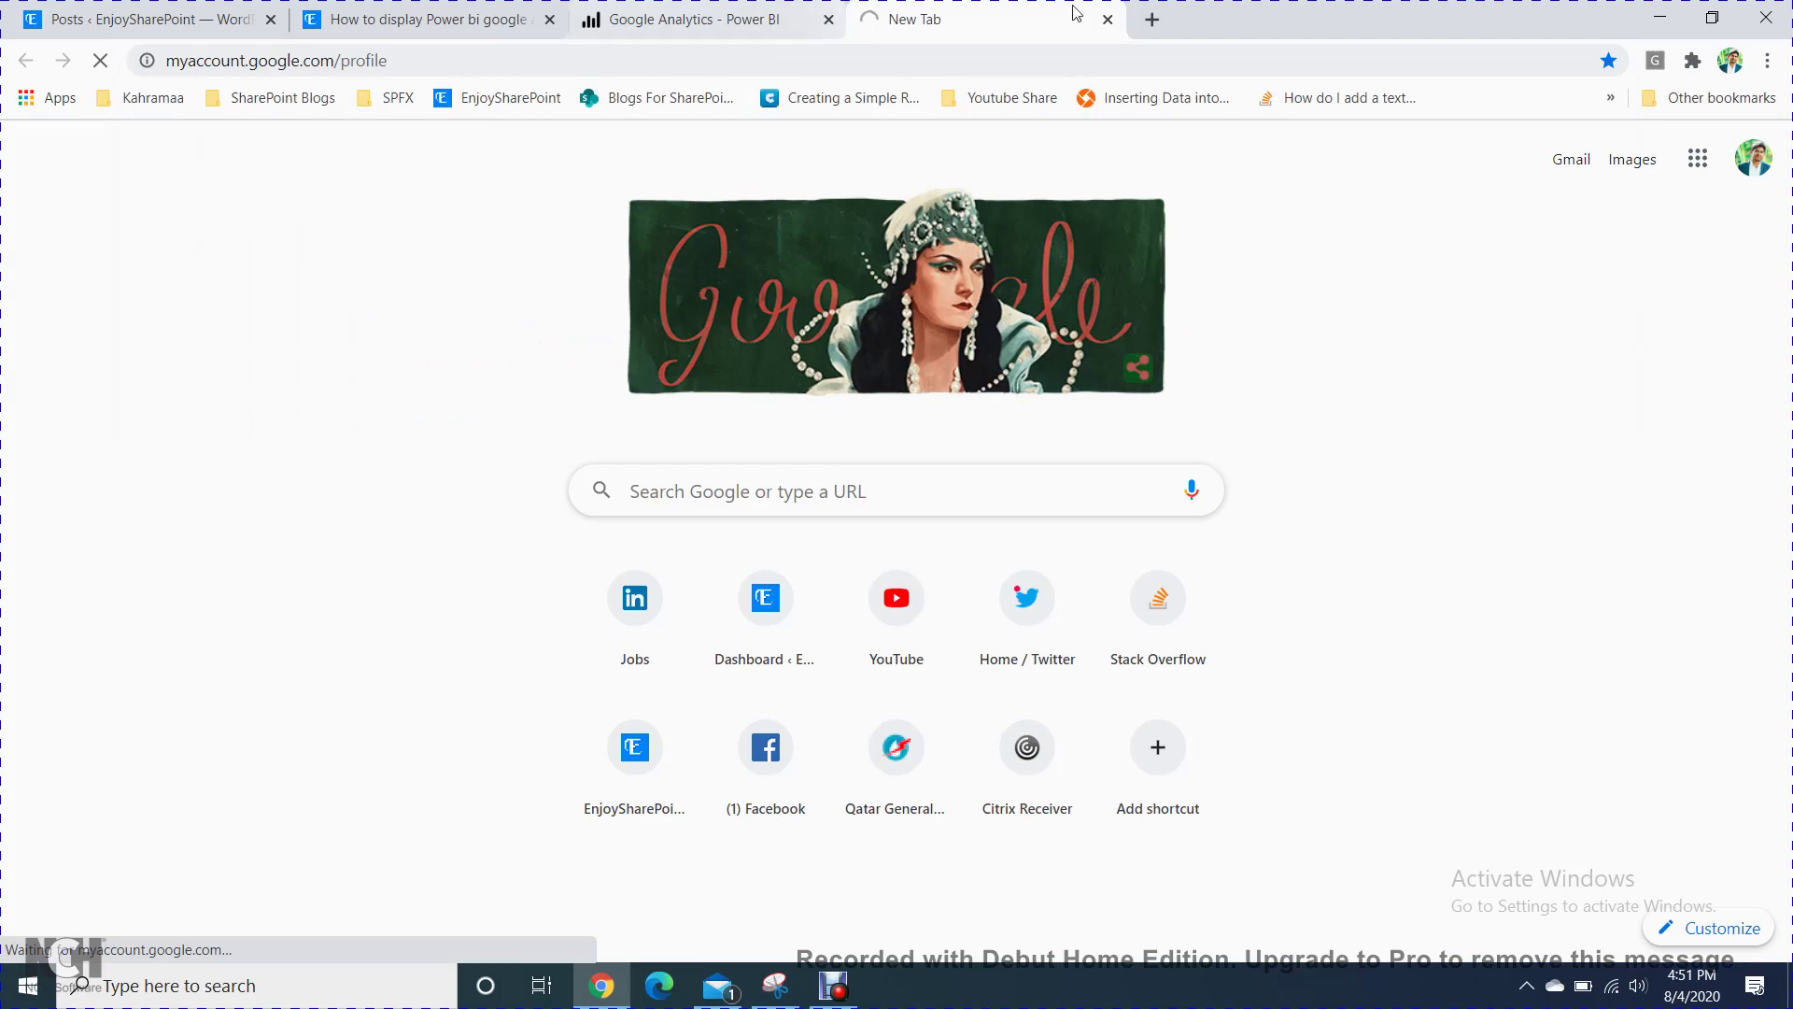
{"action": "left_click", "coordinate": [1108, 19]}
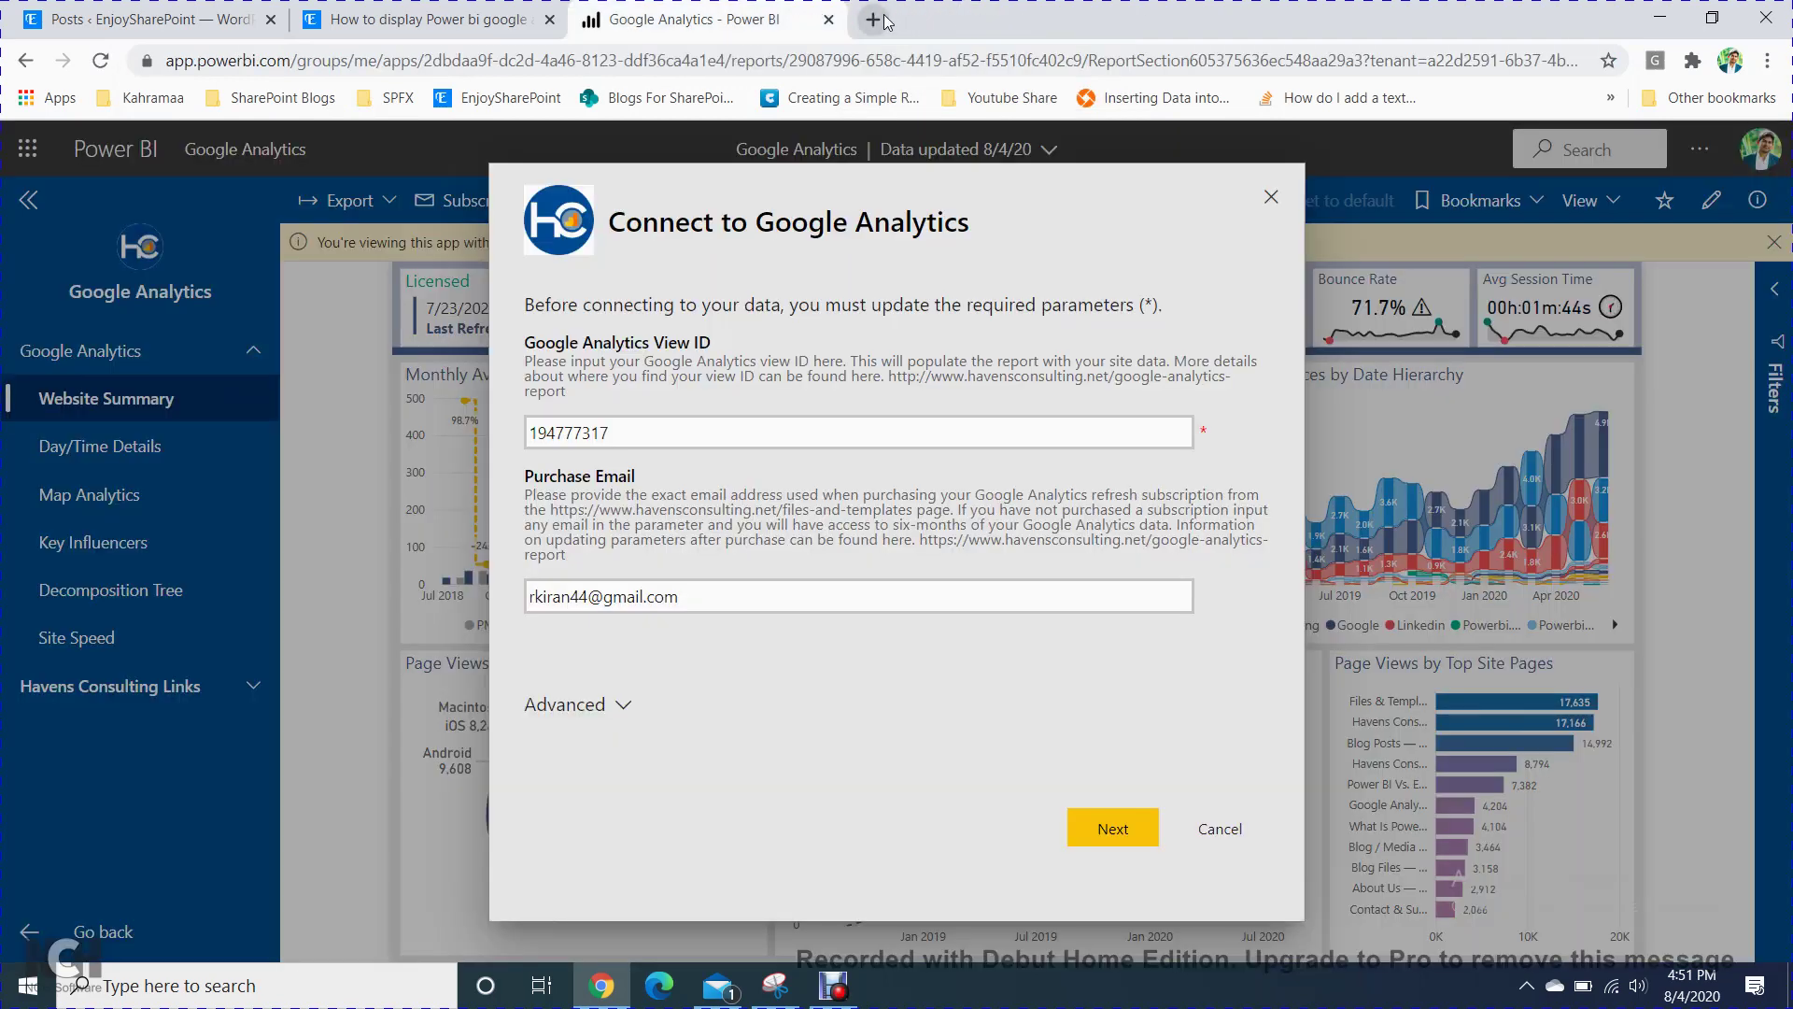
Search Google for "googleanalytic" in a new browser tab and open the Google Analytics site.
{"action": "left_click", "coordinate": [873, 20]}
{"action": "type", "text": "googl"}
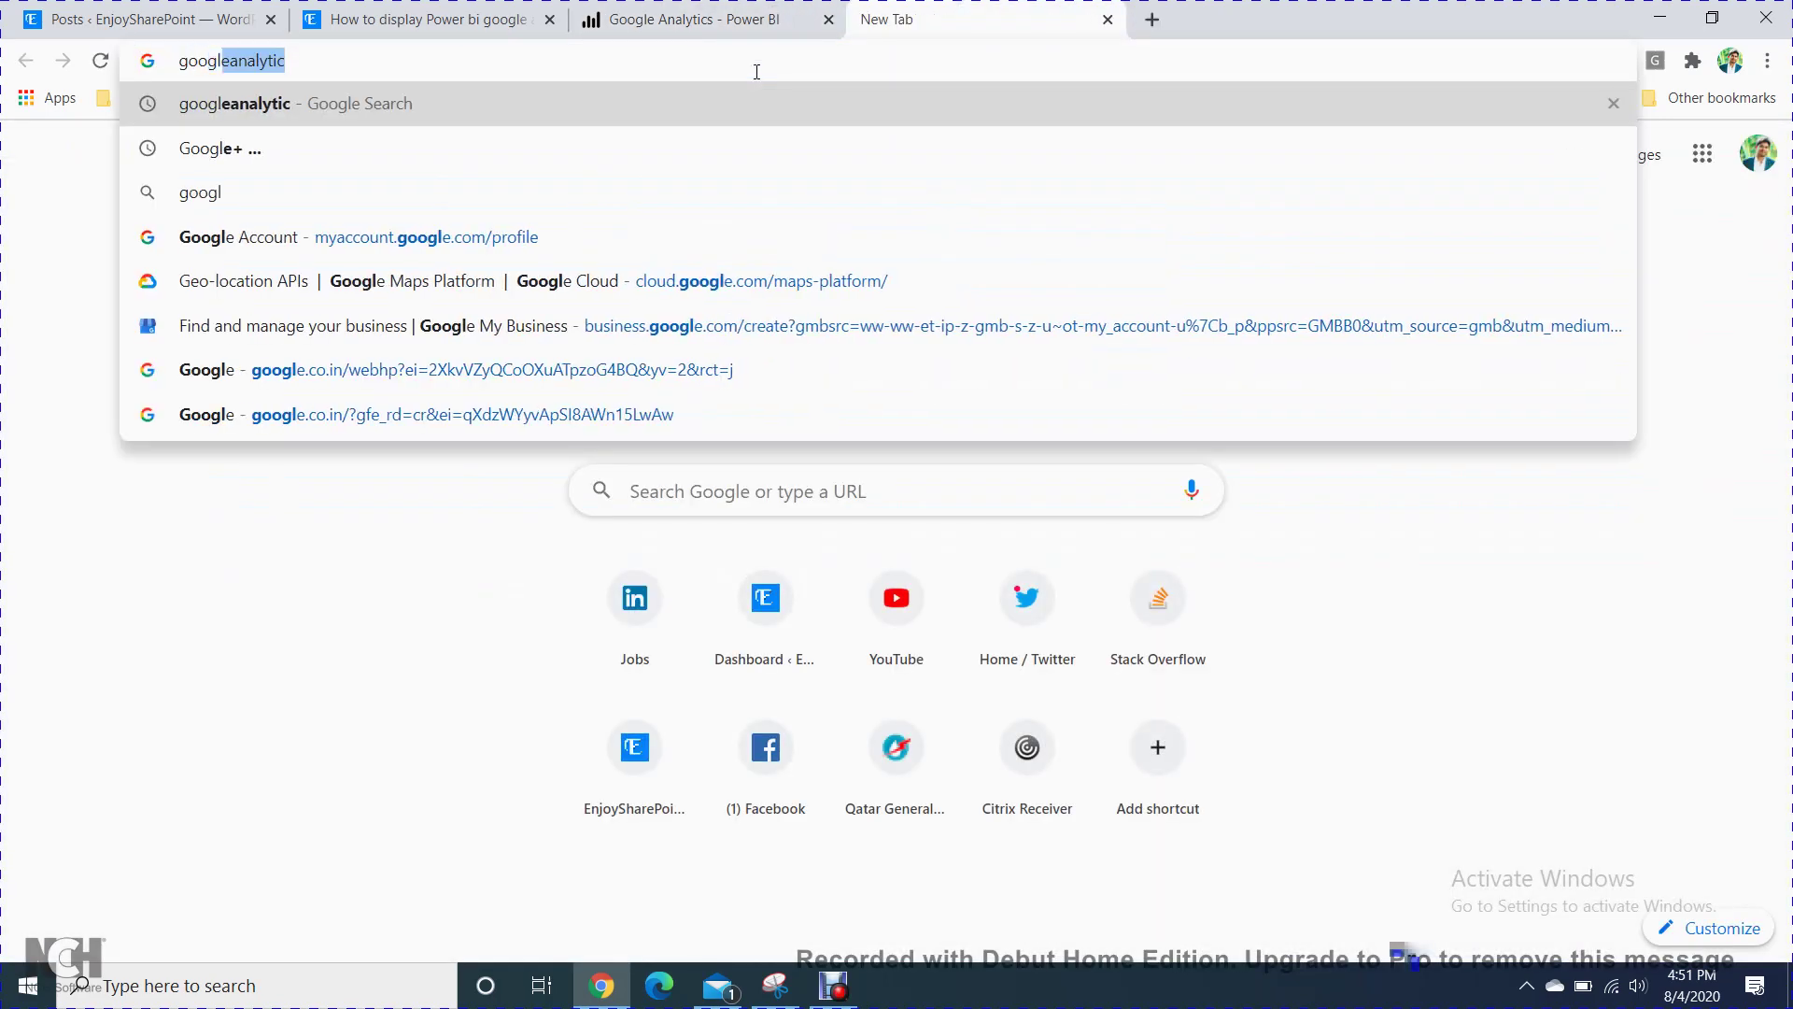
{"action": "left_click", "coordinate": [349, 114]}
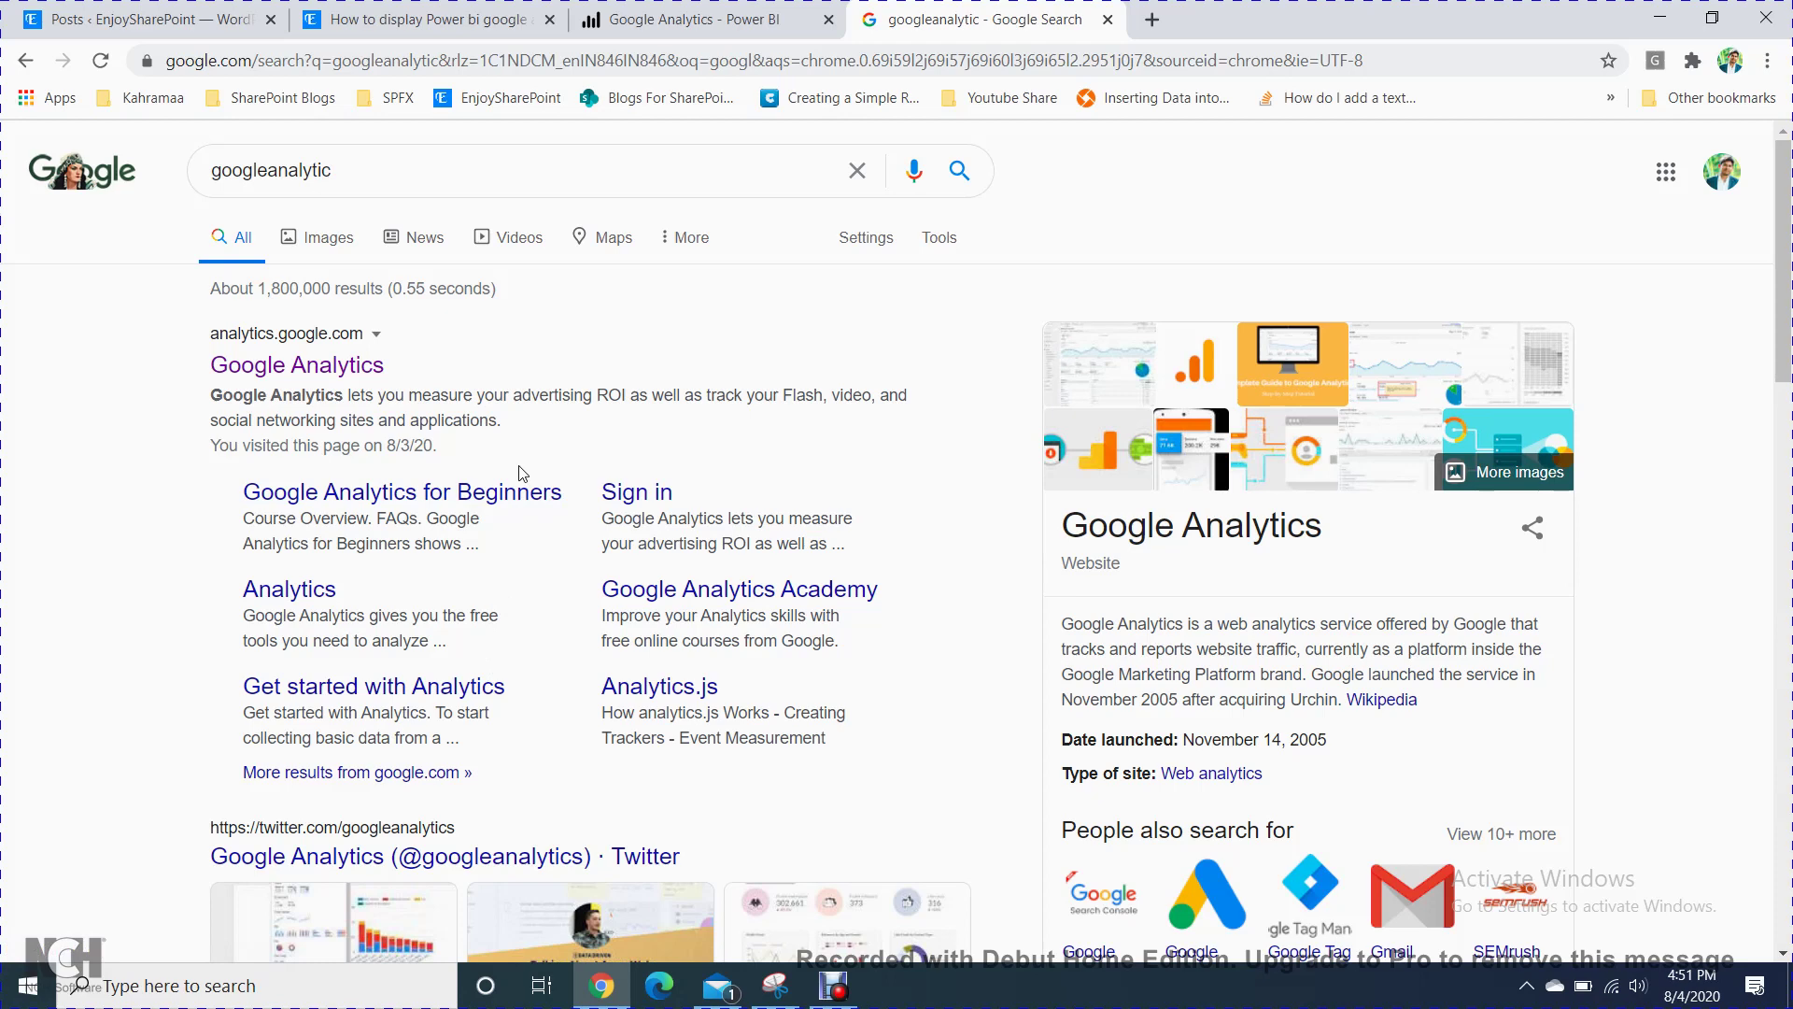
{"action": "left_click", "coordinate": [298, 374]}
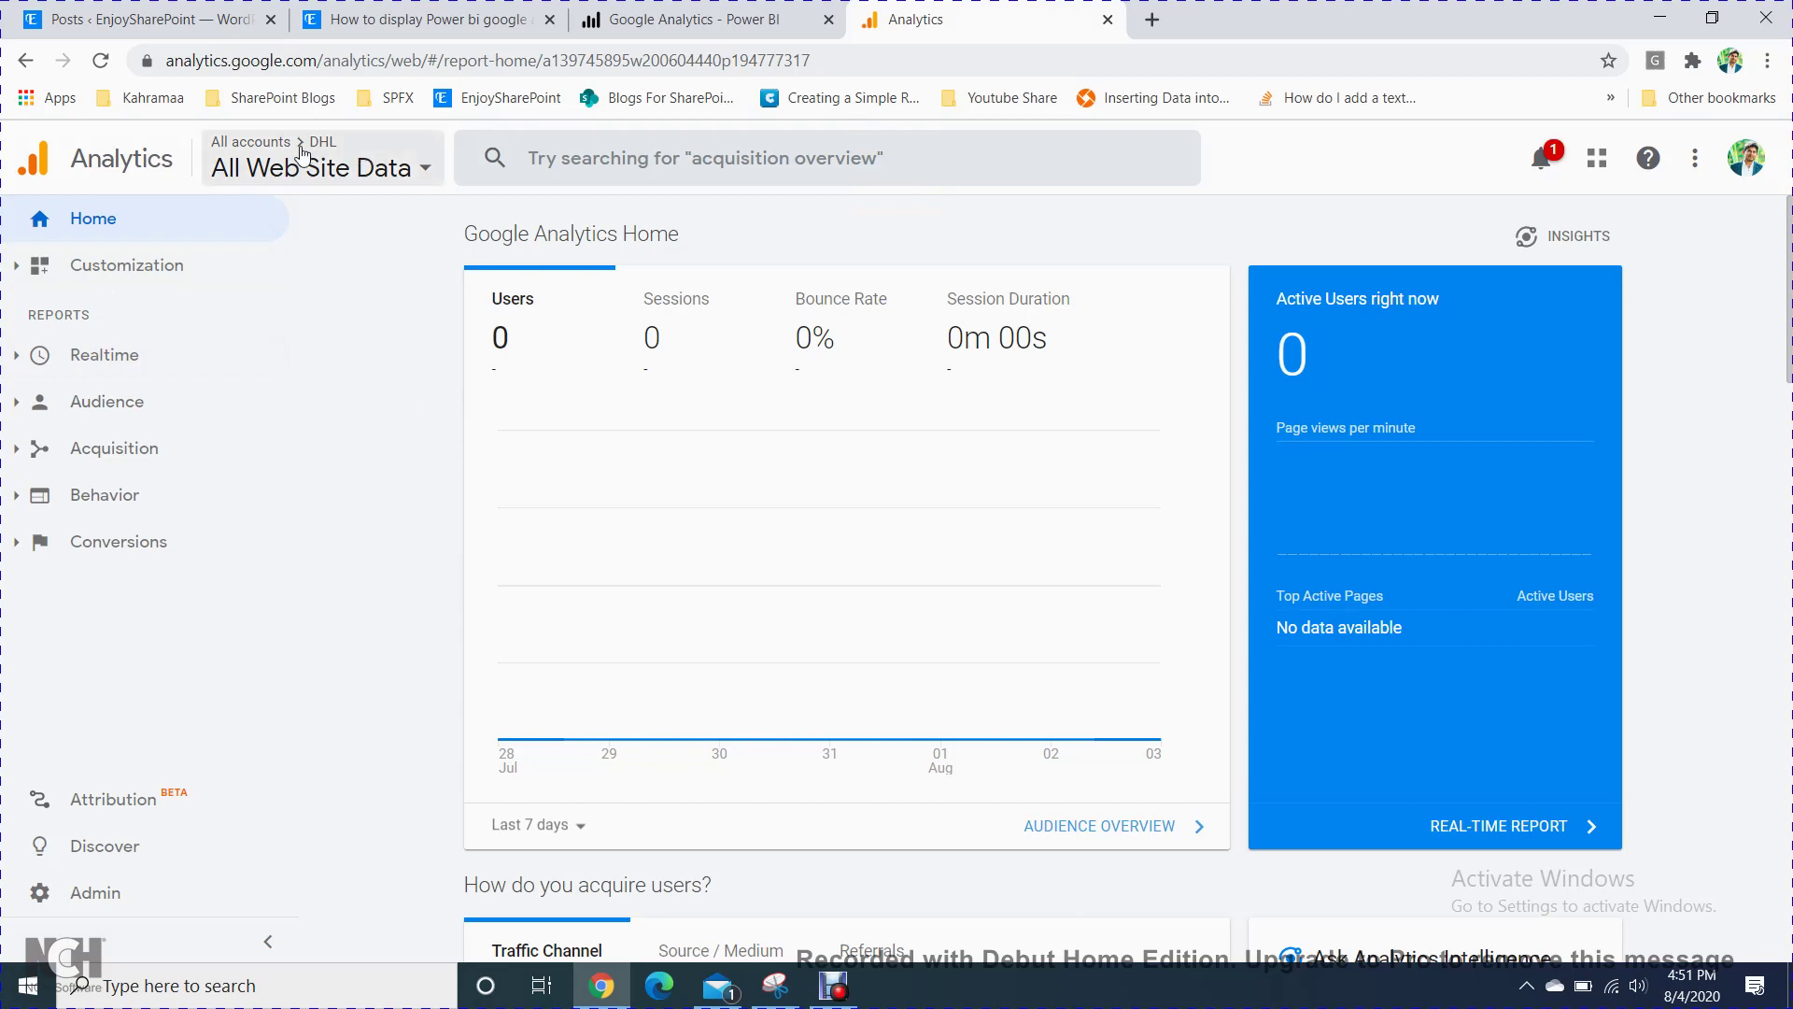
Compare the view ID of All Web Site Data in Google Analytics with the View ID in the Power BI connection dialog.
{"action": "left_click", "coordinate": [422, 181]}
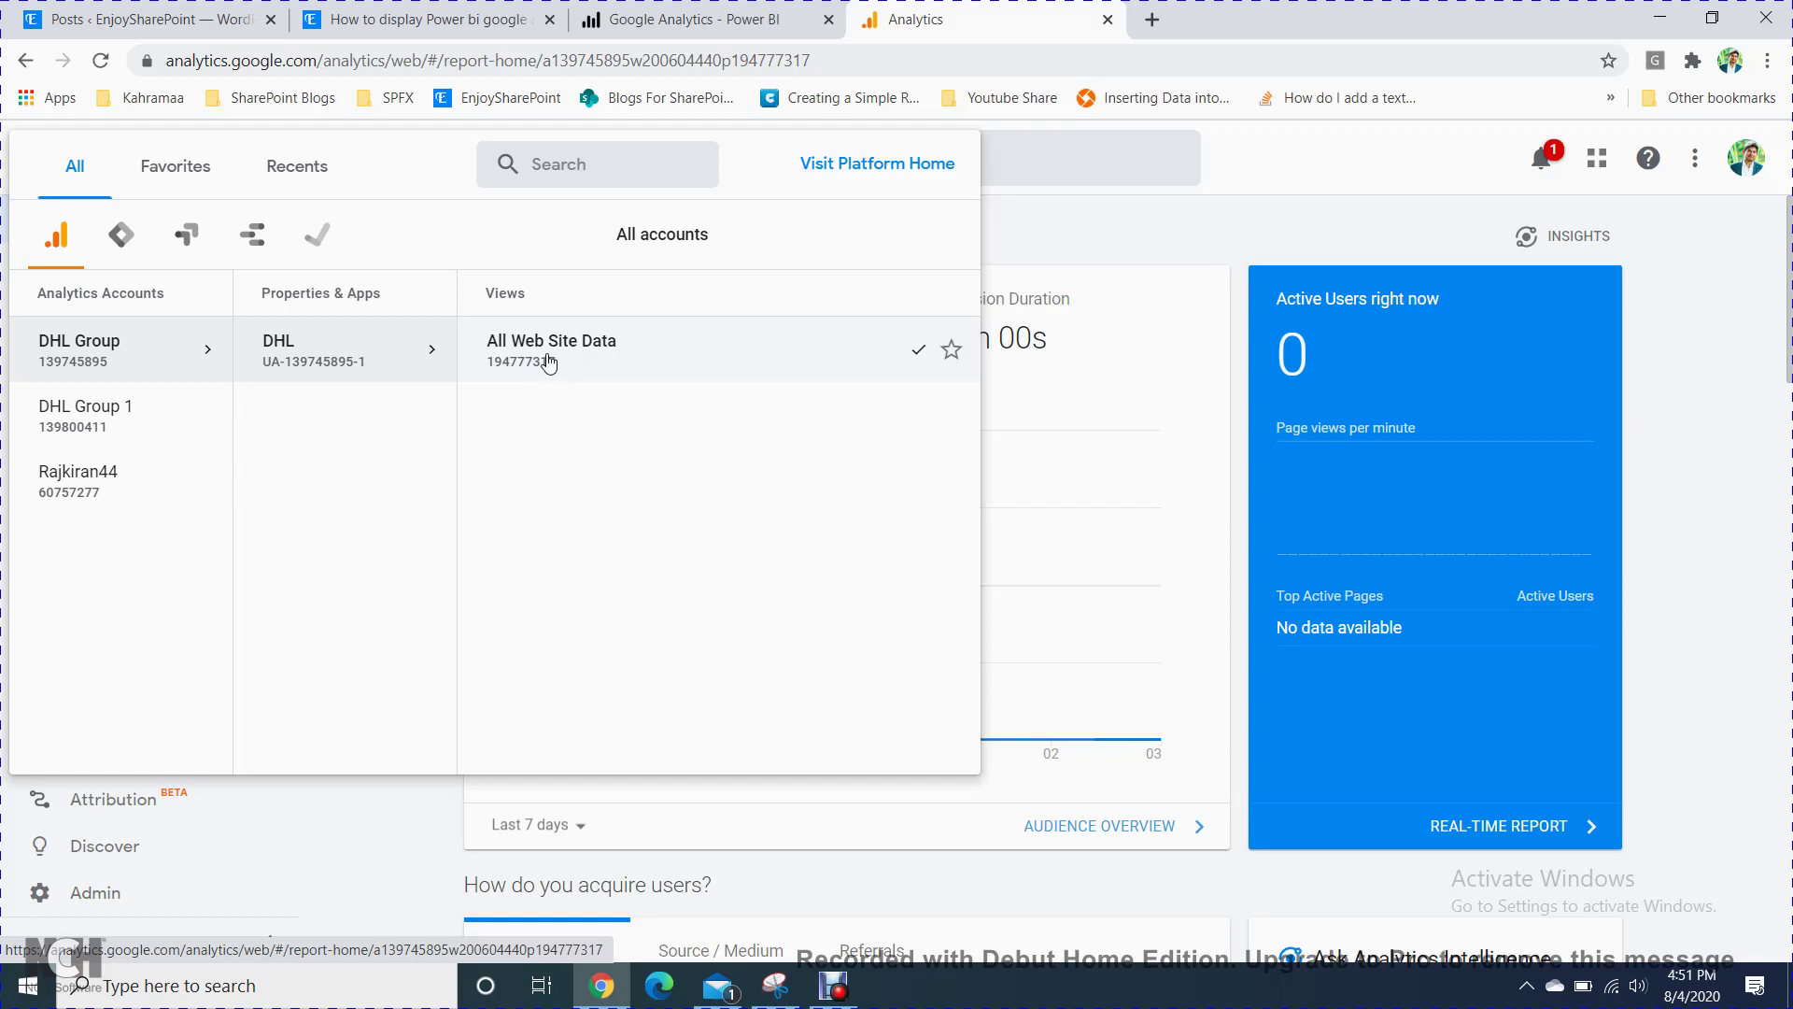
{"action": "left_click", "coordinate": [698, 31]}
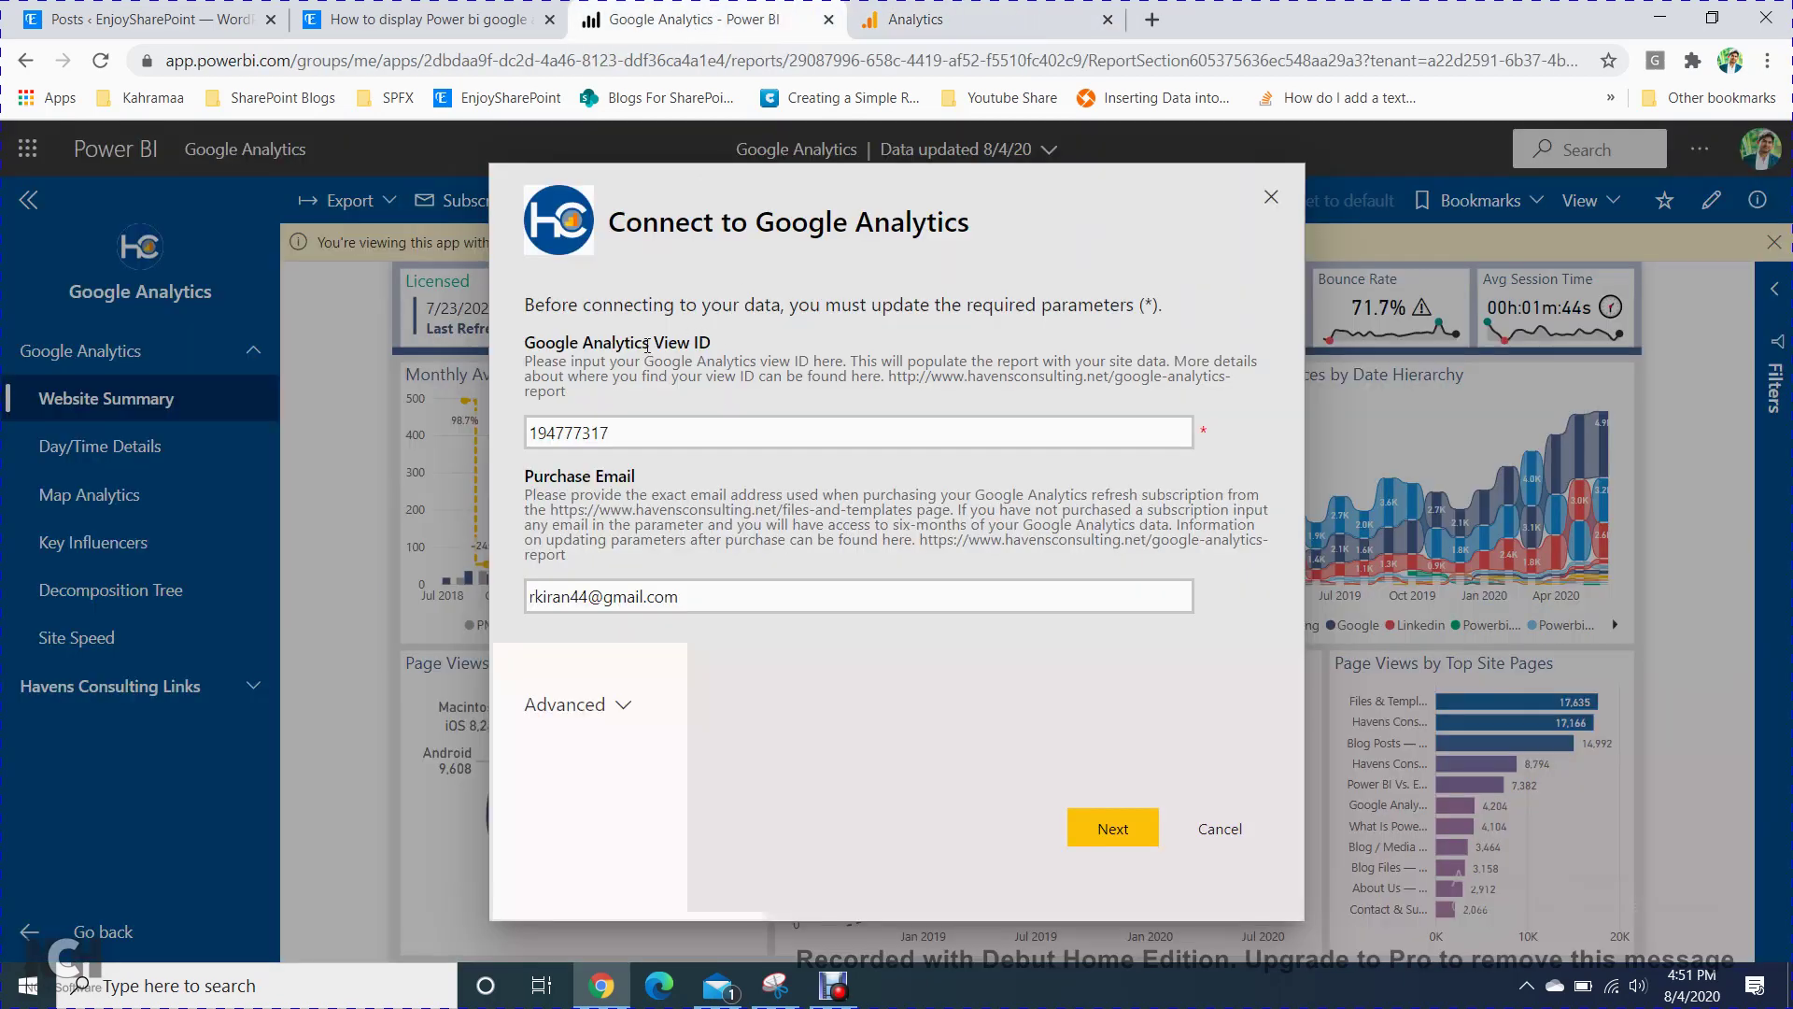
{"action": "double_click", "coordinate": [650, 445]}
{"action": "left_click", "coordinate": [911, 19]}
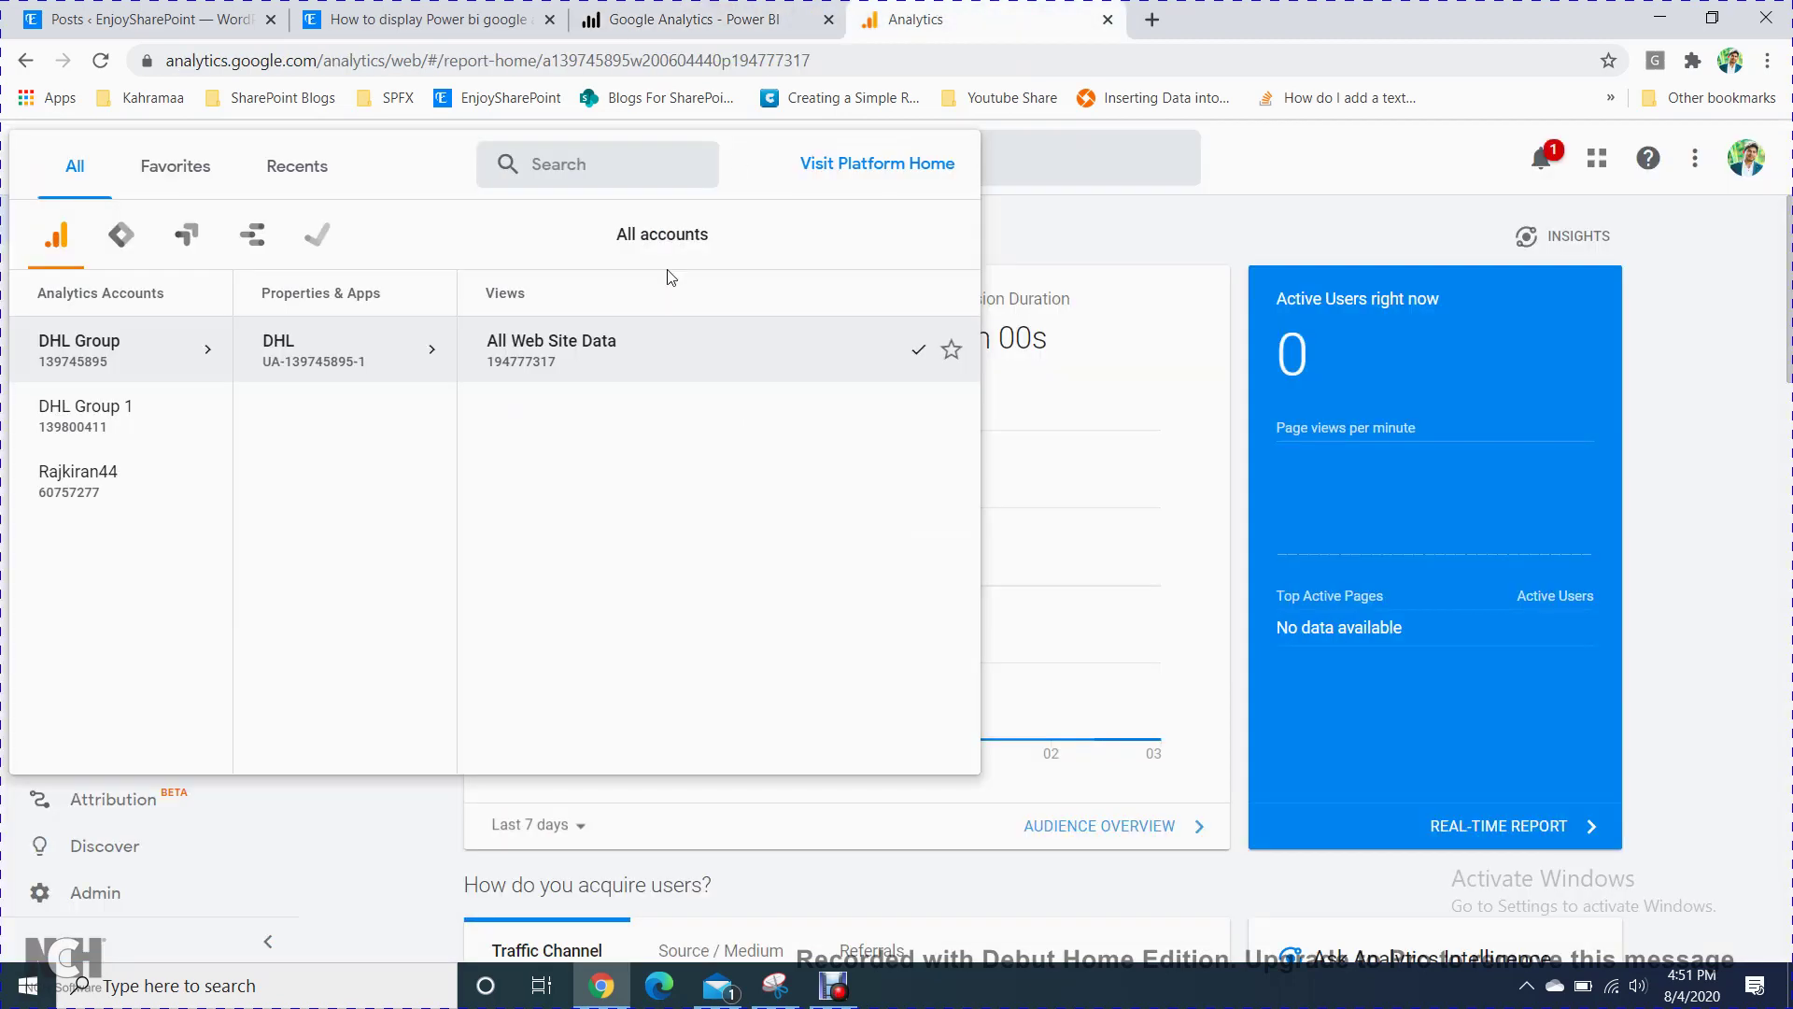
{"action": "left_click", "coordinate": [570, 376]}
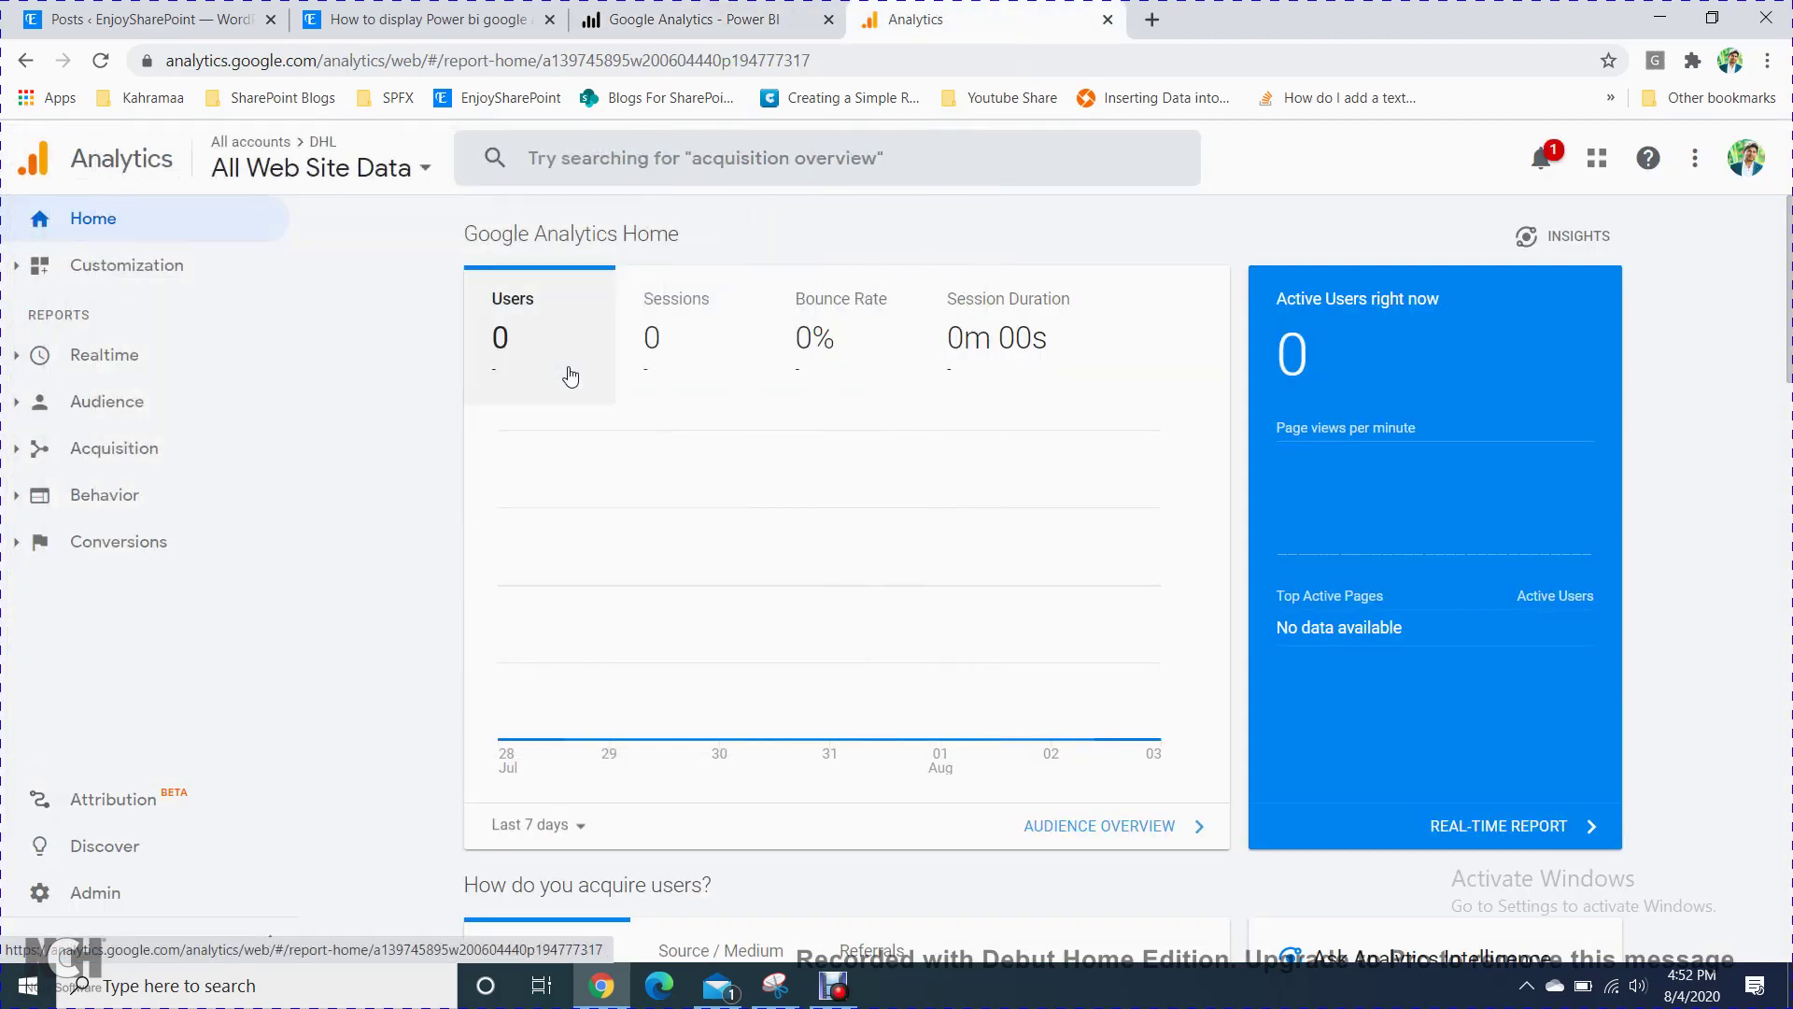
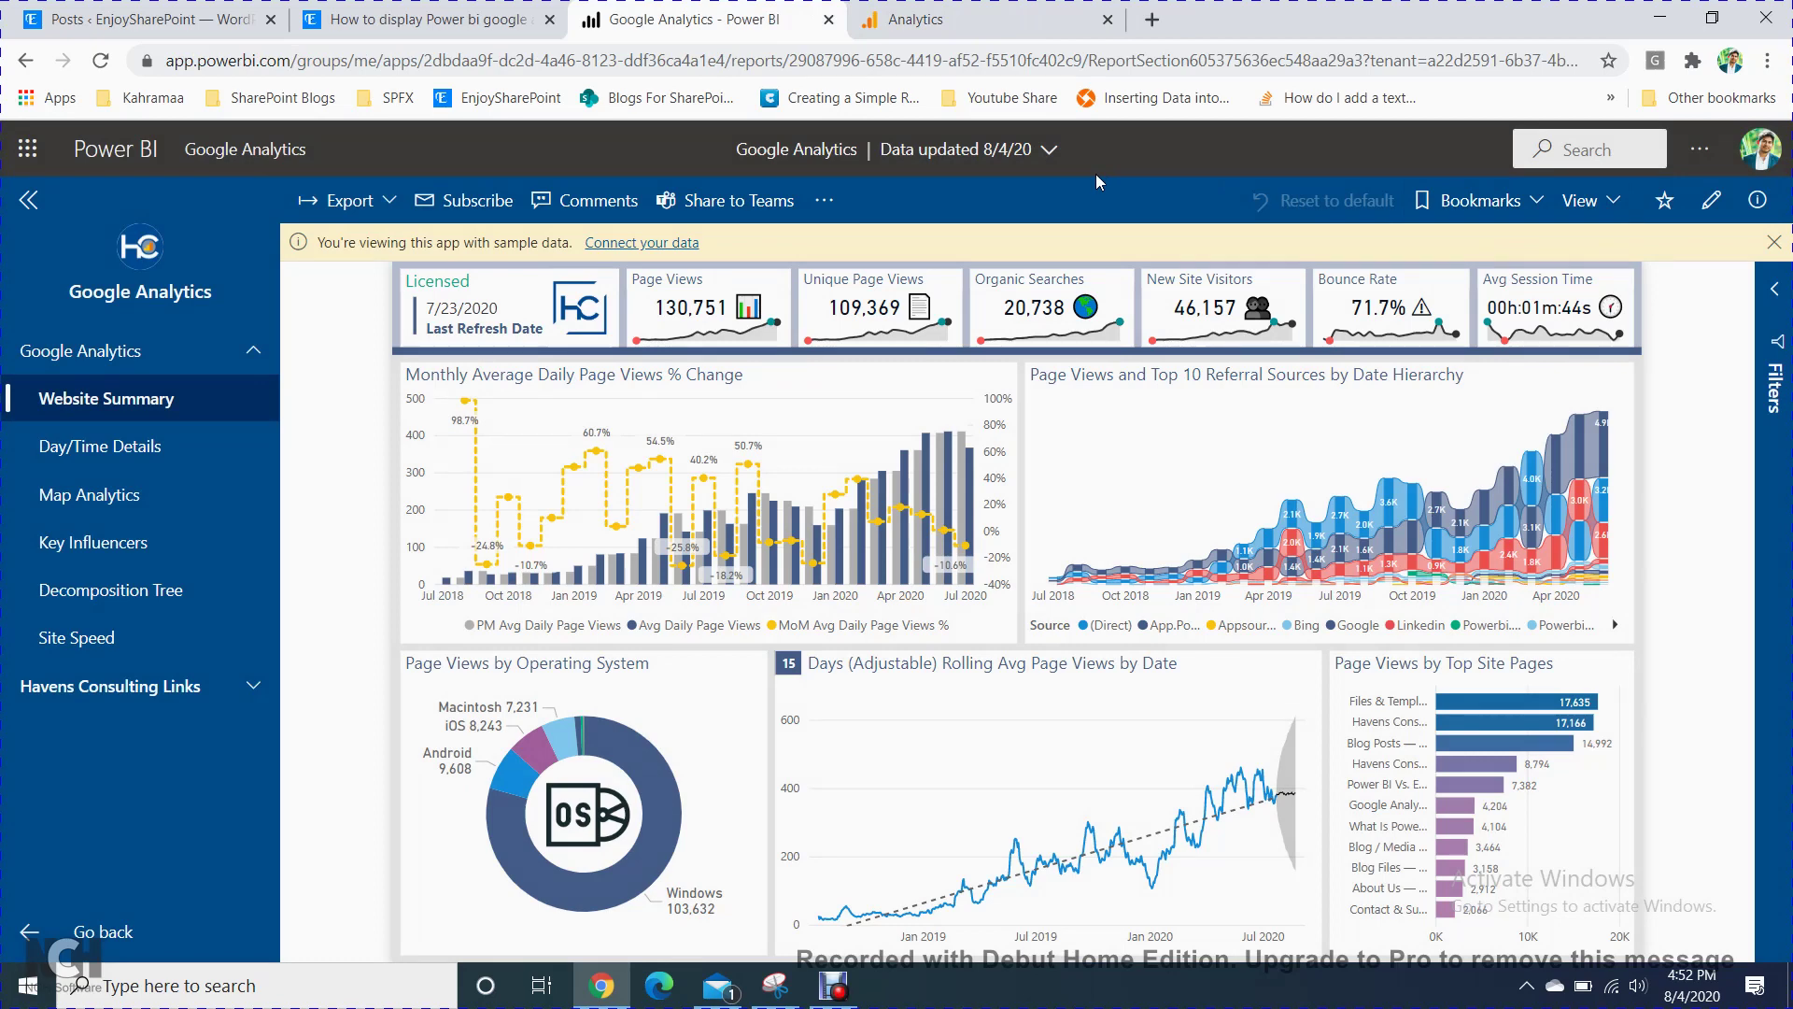
Switch from the Power BI report to Power Apps and open its list of apps.
{"action": "left_click", "coordinate": [1151, 18]}
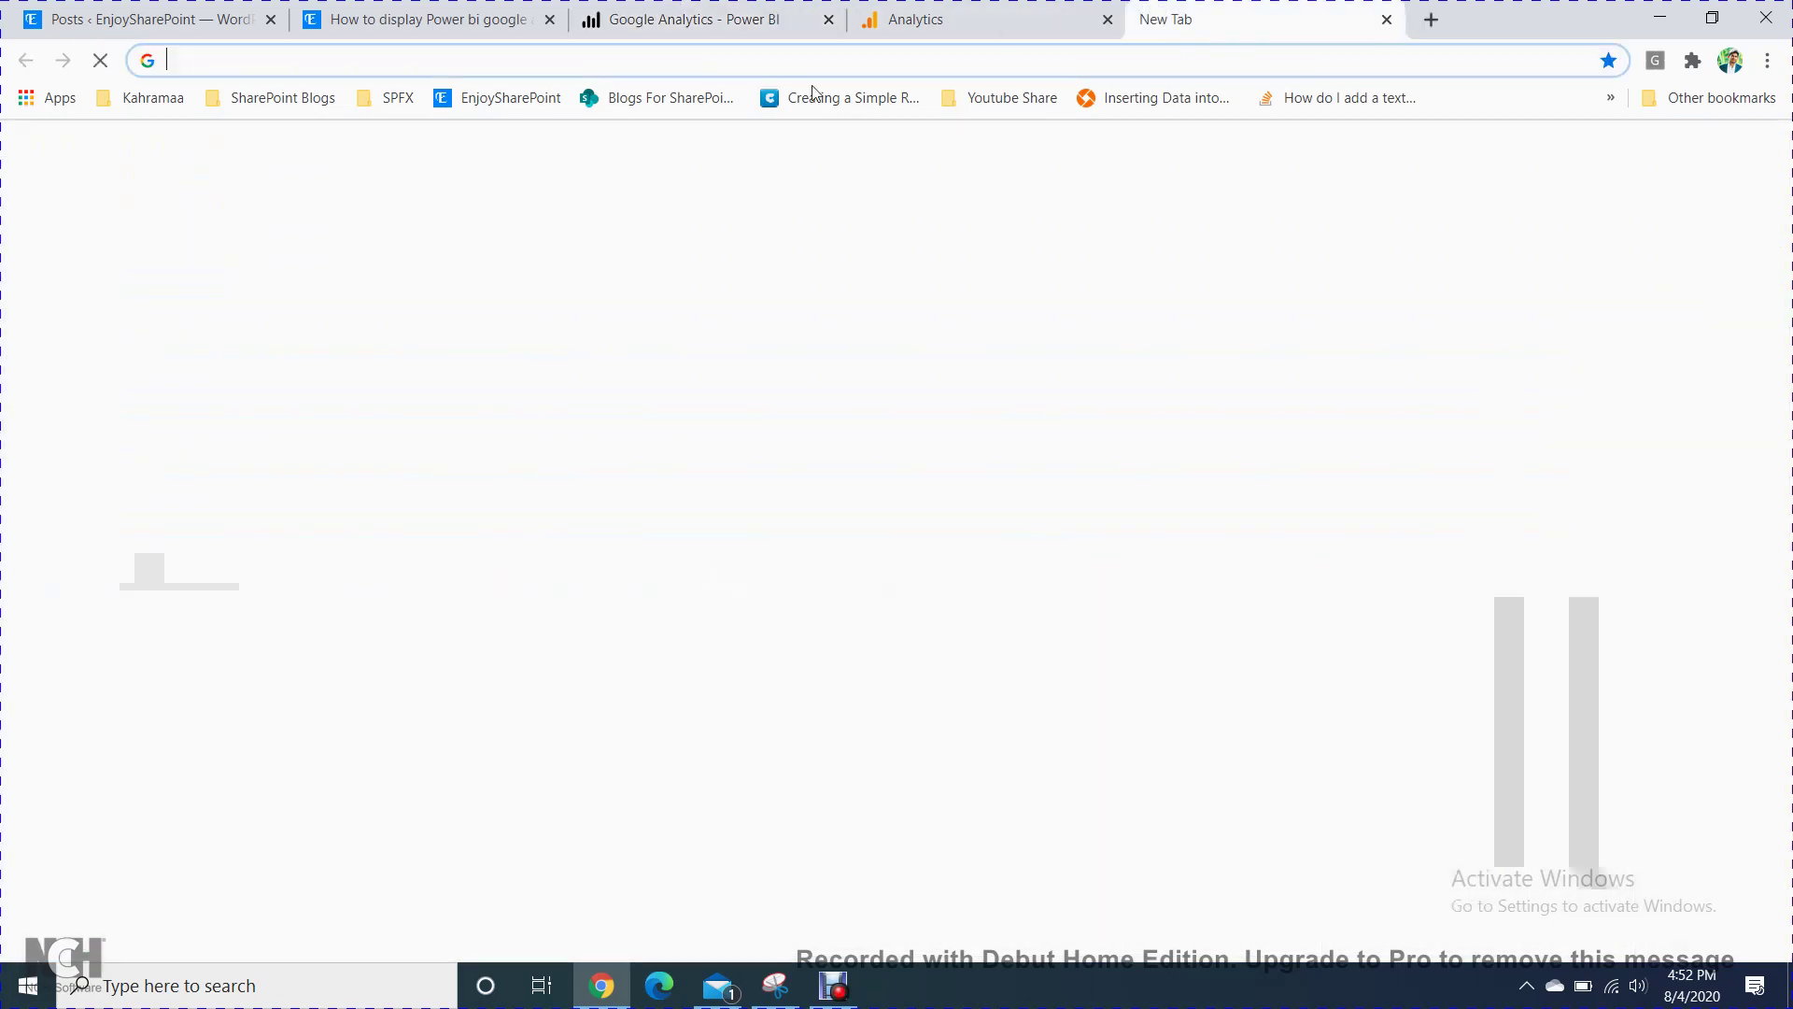
{"action": "key", "text": "ctrl+shift+Tab"}
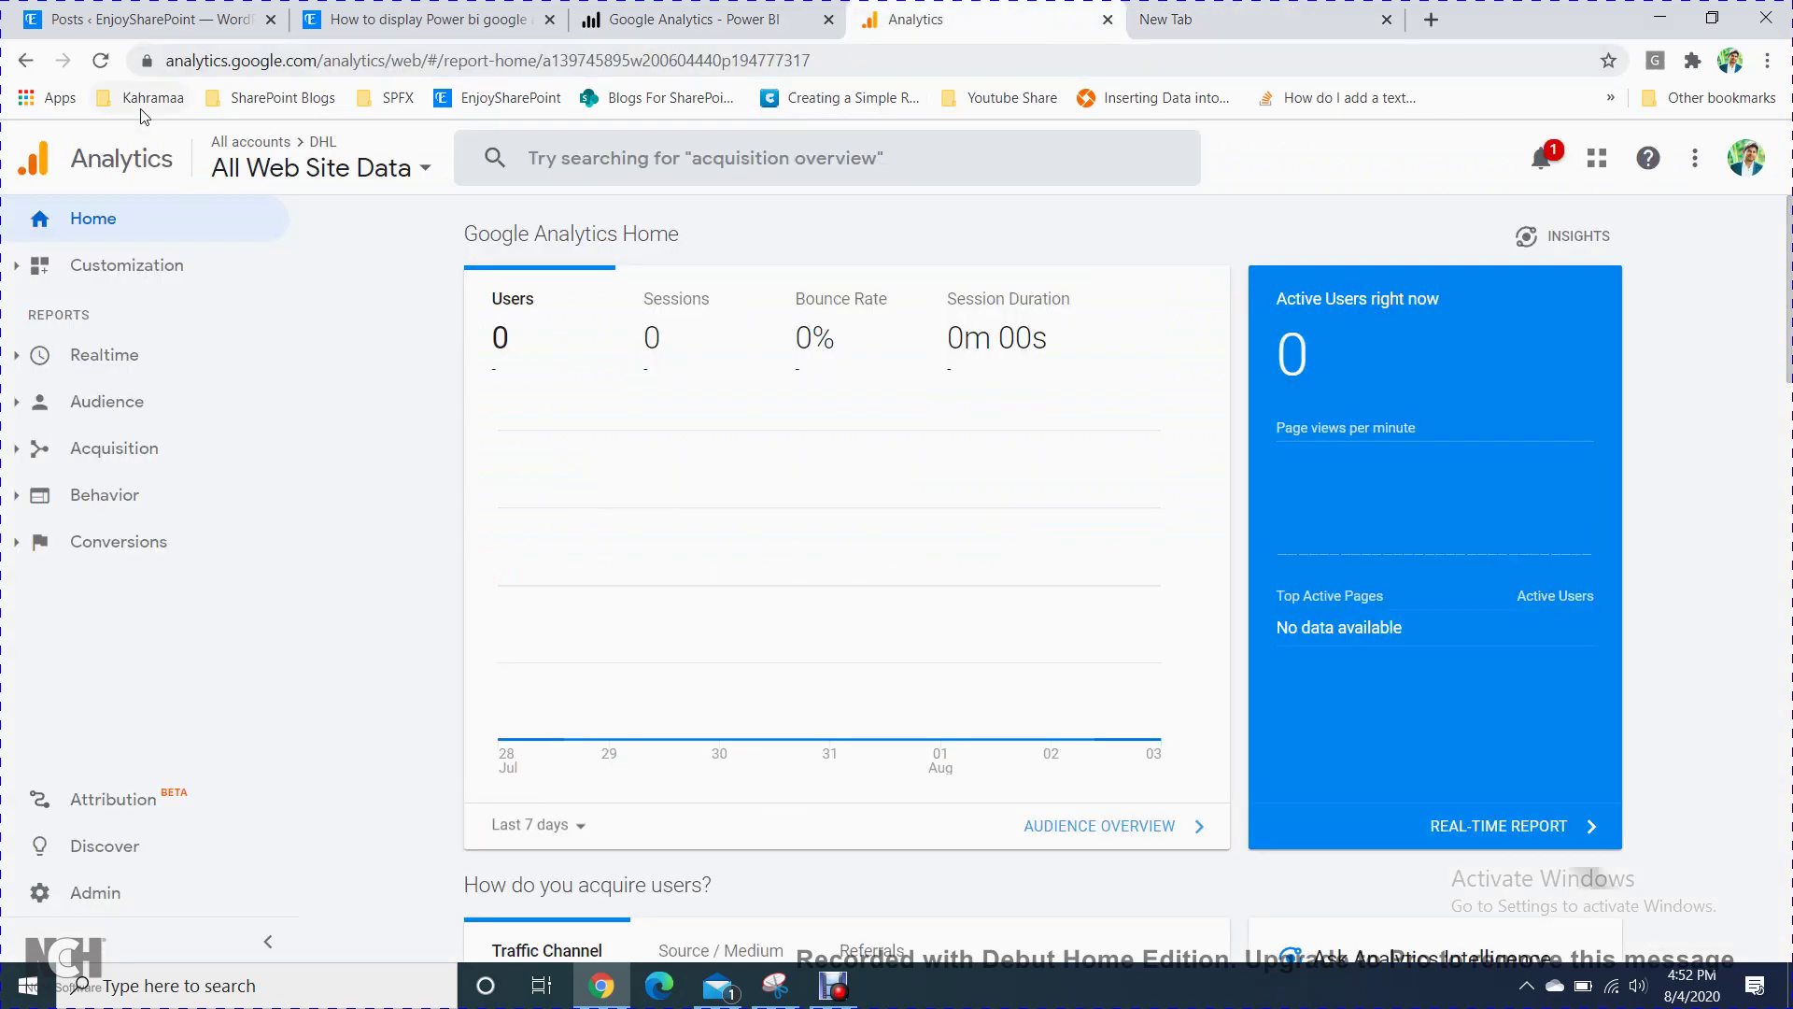
{"action": "key", "text": "ctrl+shift+Tab"}
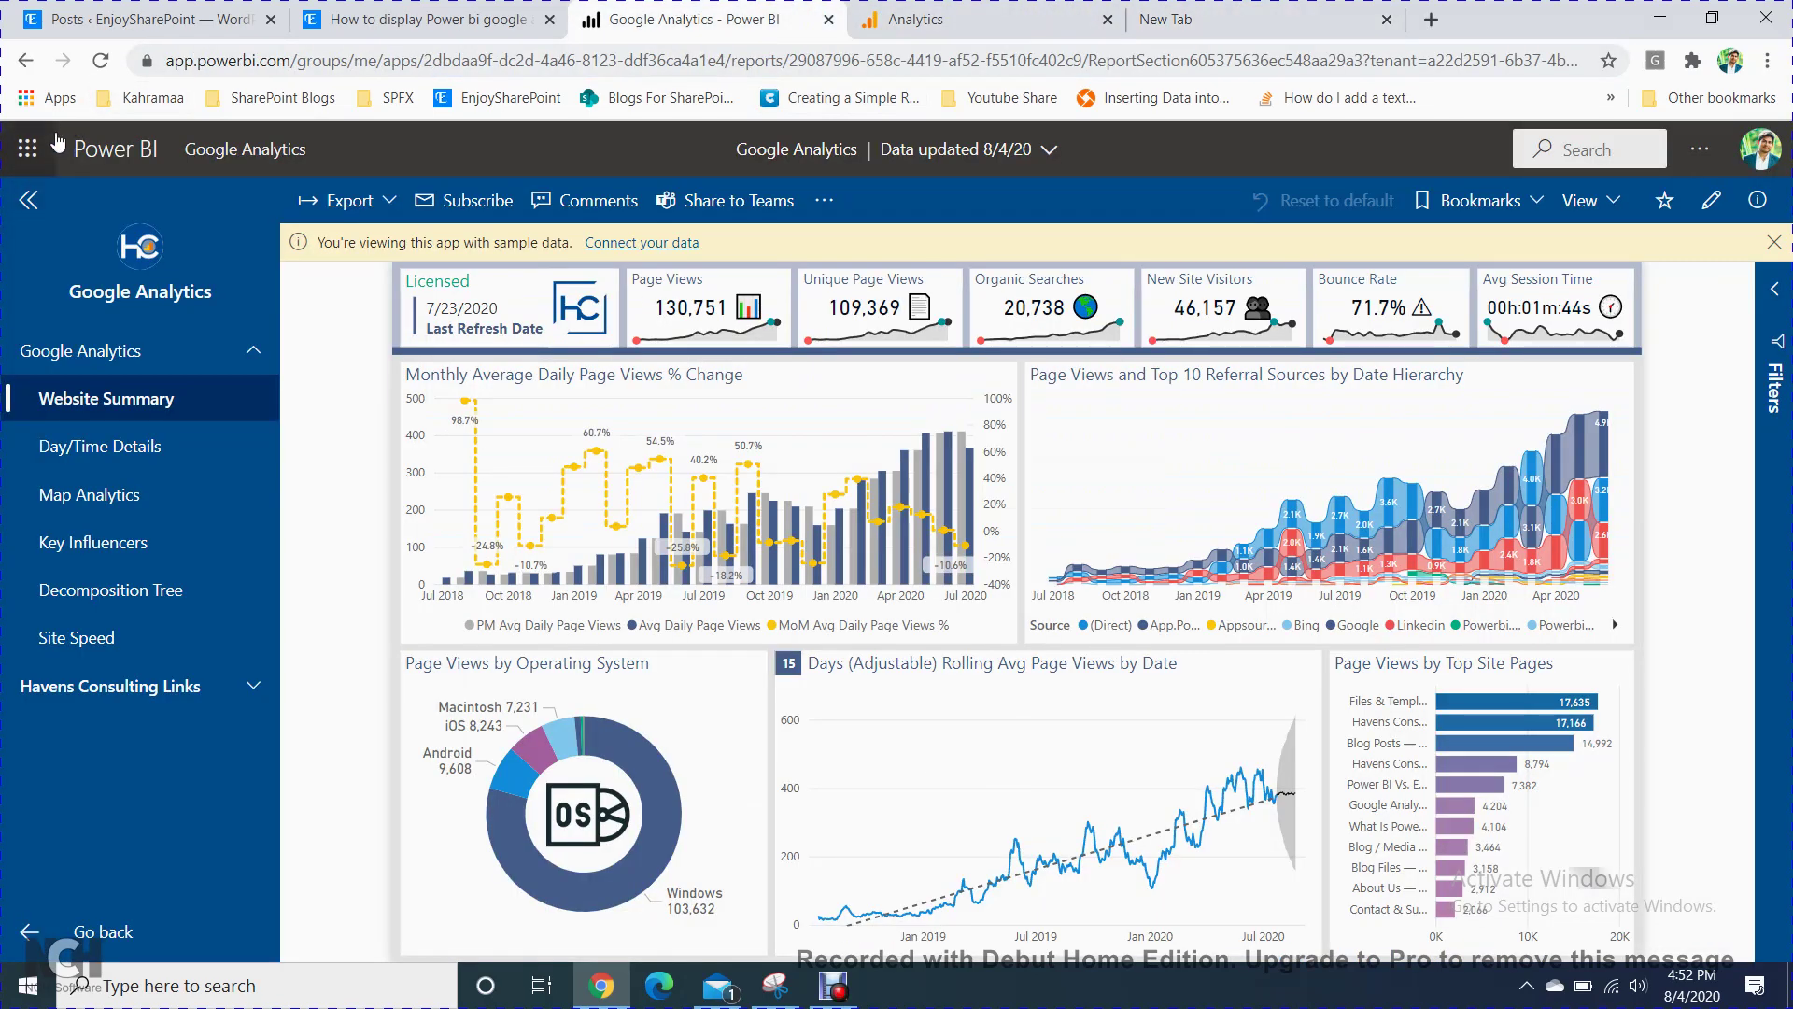
{"action": "left_click", "coordinate": [28, 147]}
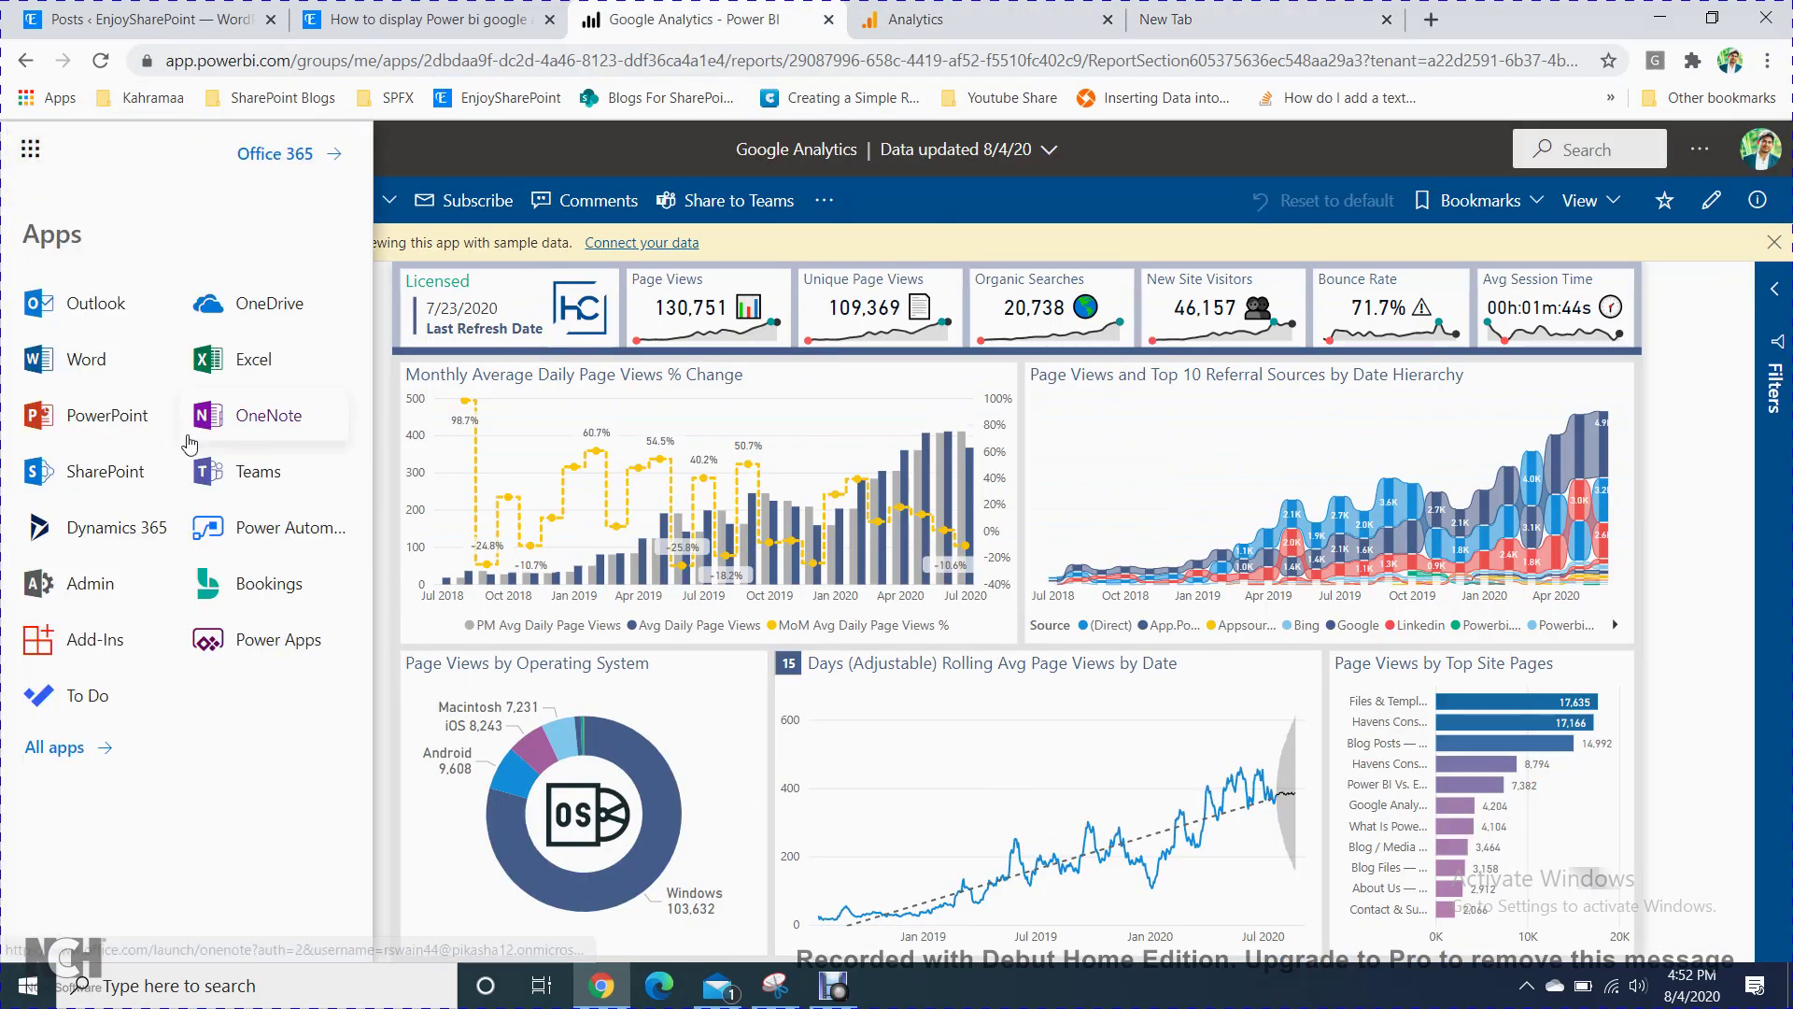
{"action": "left_click", "coordinate": [248, 652]}
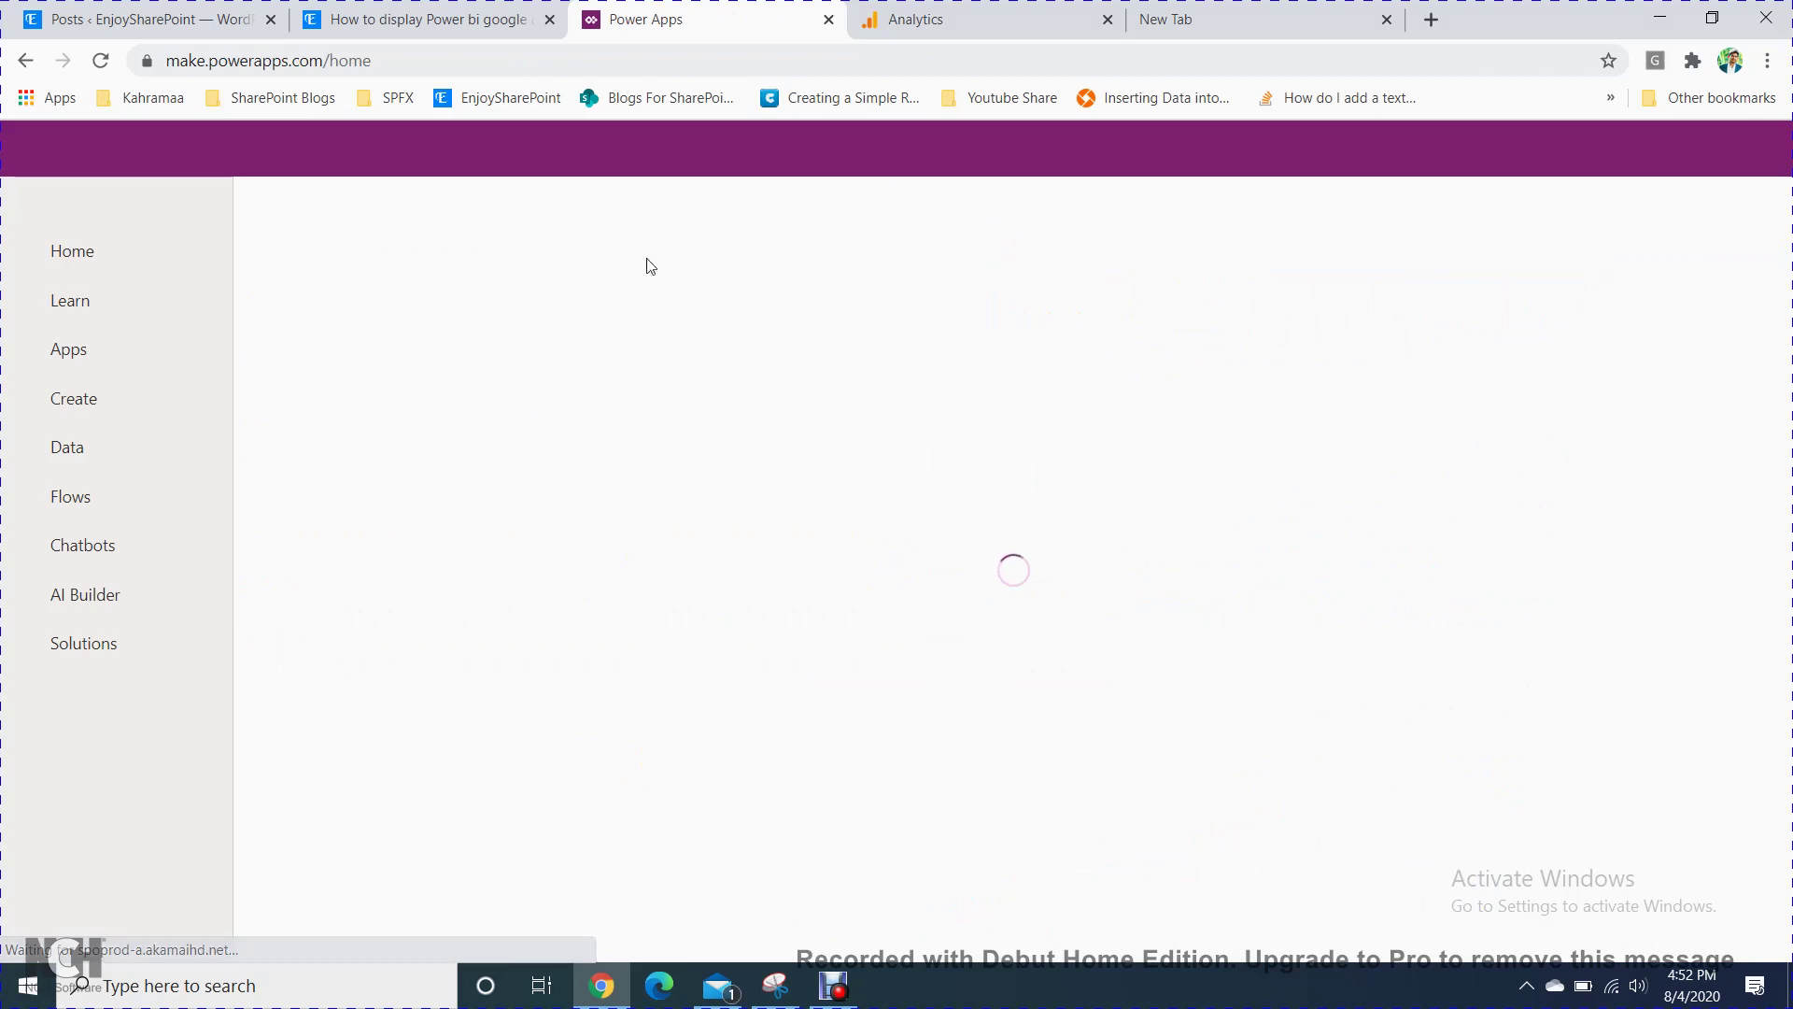
{"action": "left_click", "coordinate": [114, 268]}
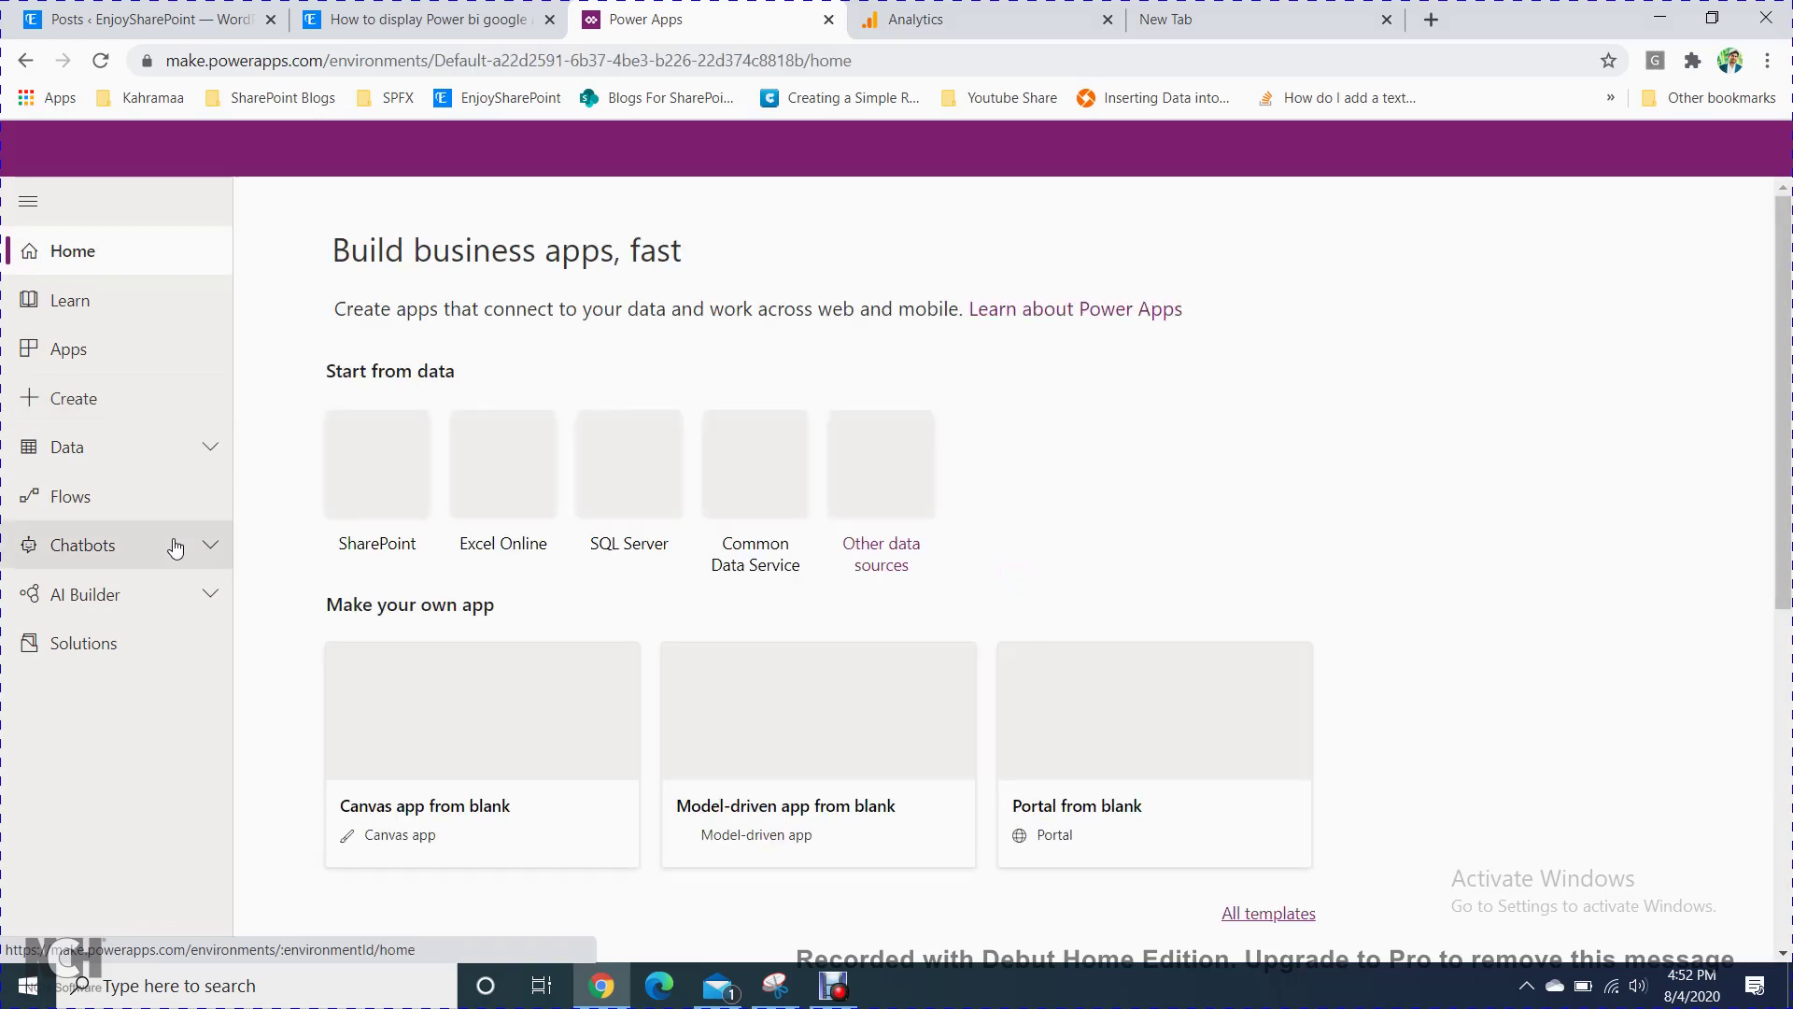
{"action": "left_click", "coordinate": [116, 349]}
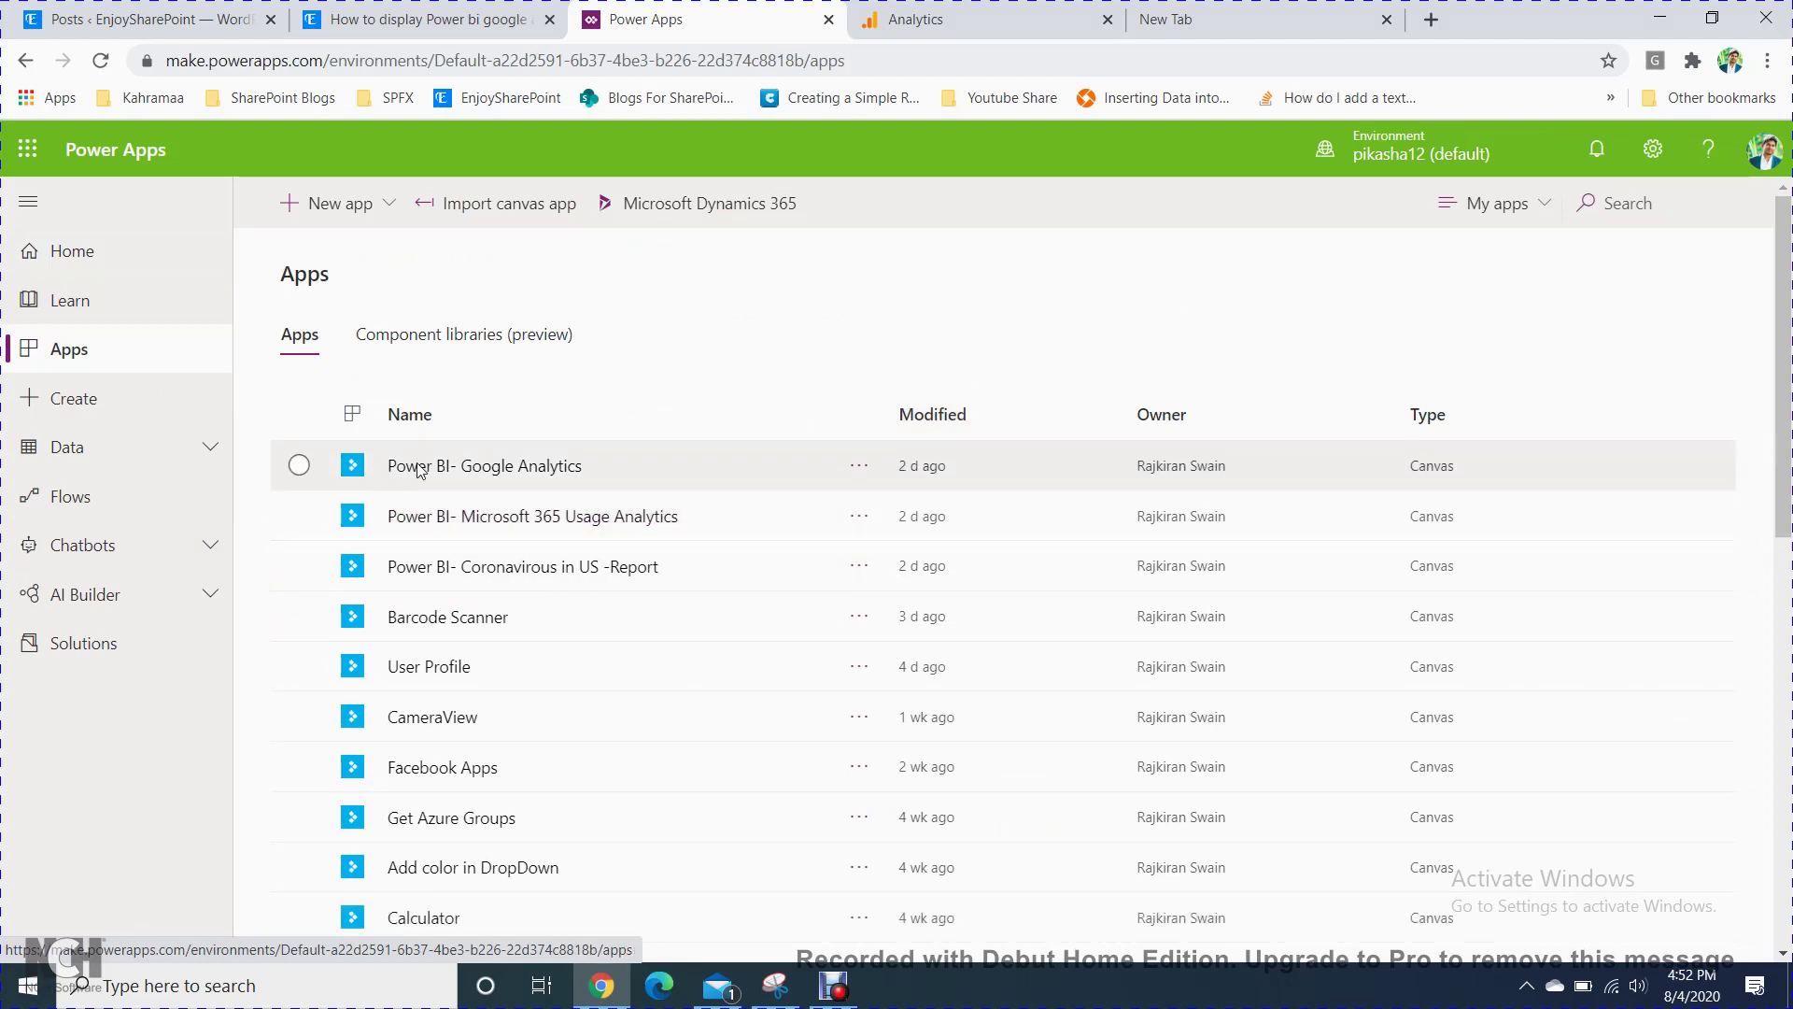
Open the "Power BI- Google Analytics" canvas app for editing and dismiss the editing notice on the apps list.
{"action": "left_click", "coordinate": [299, 466]}
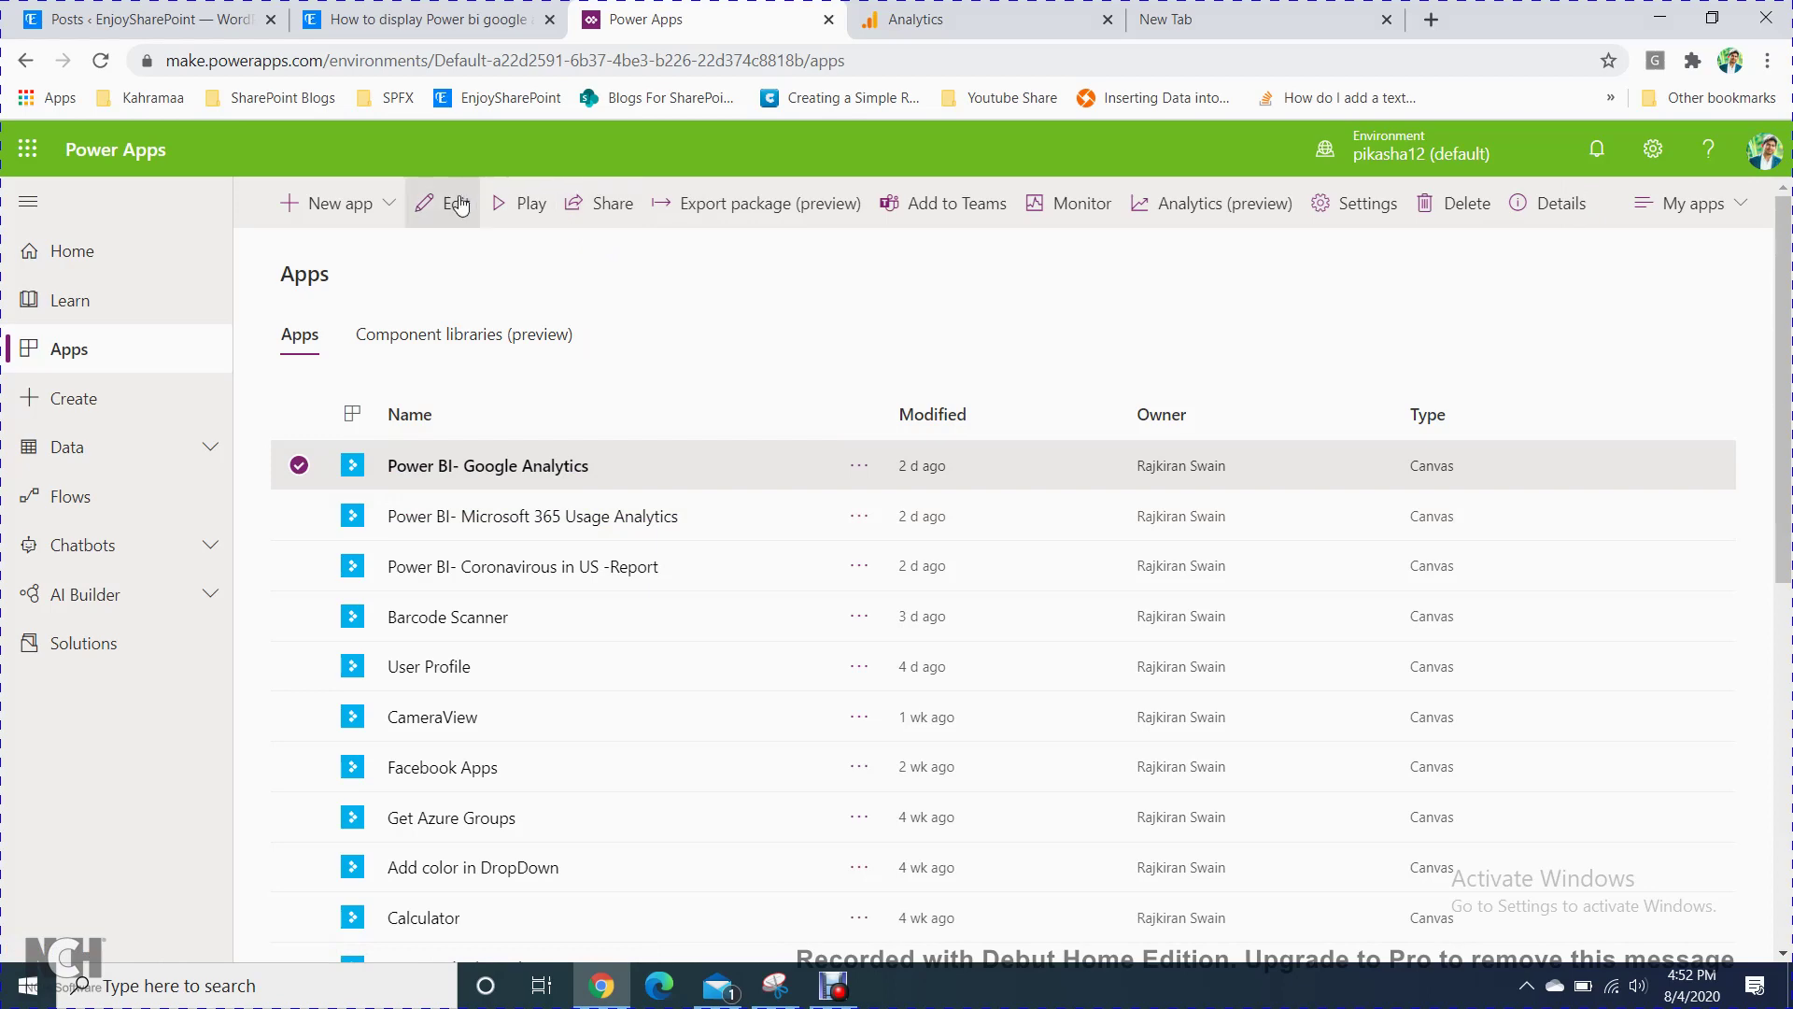
{"action": "left_click", "coordinate": [457, 205]}
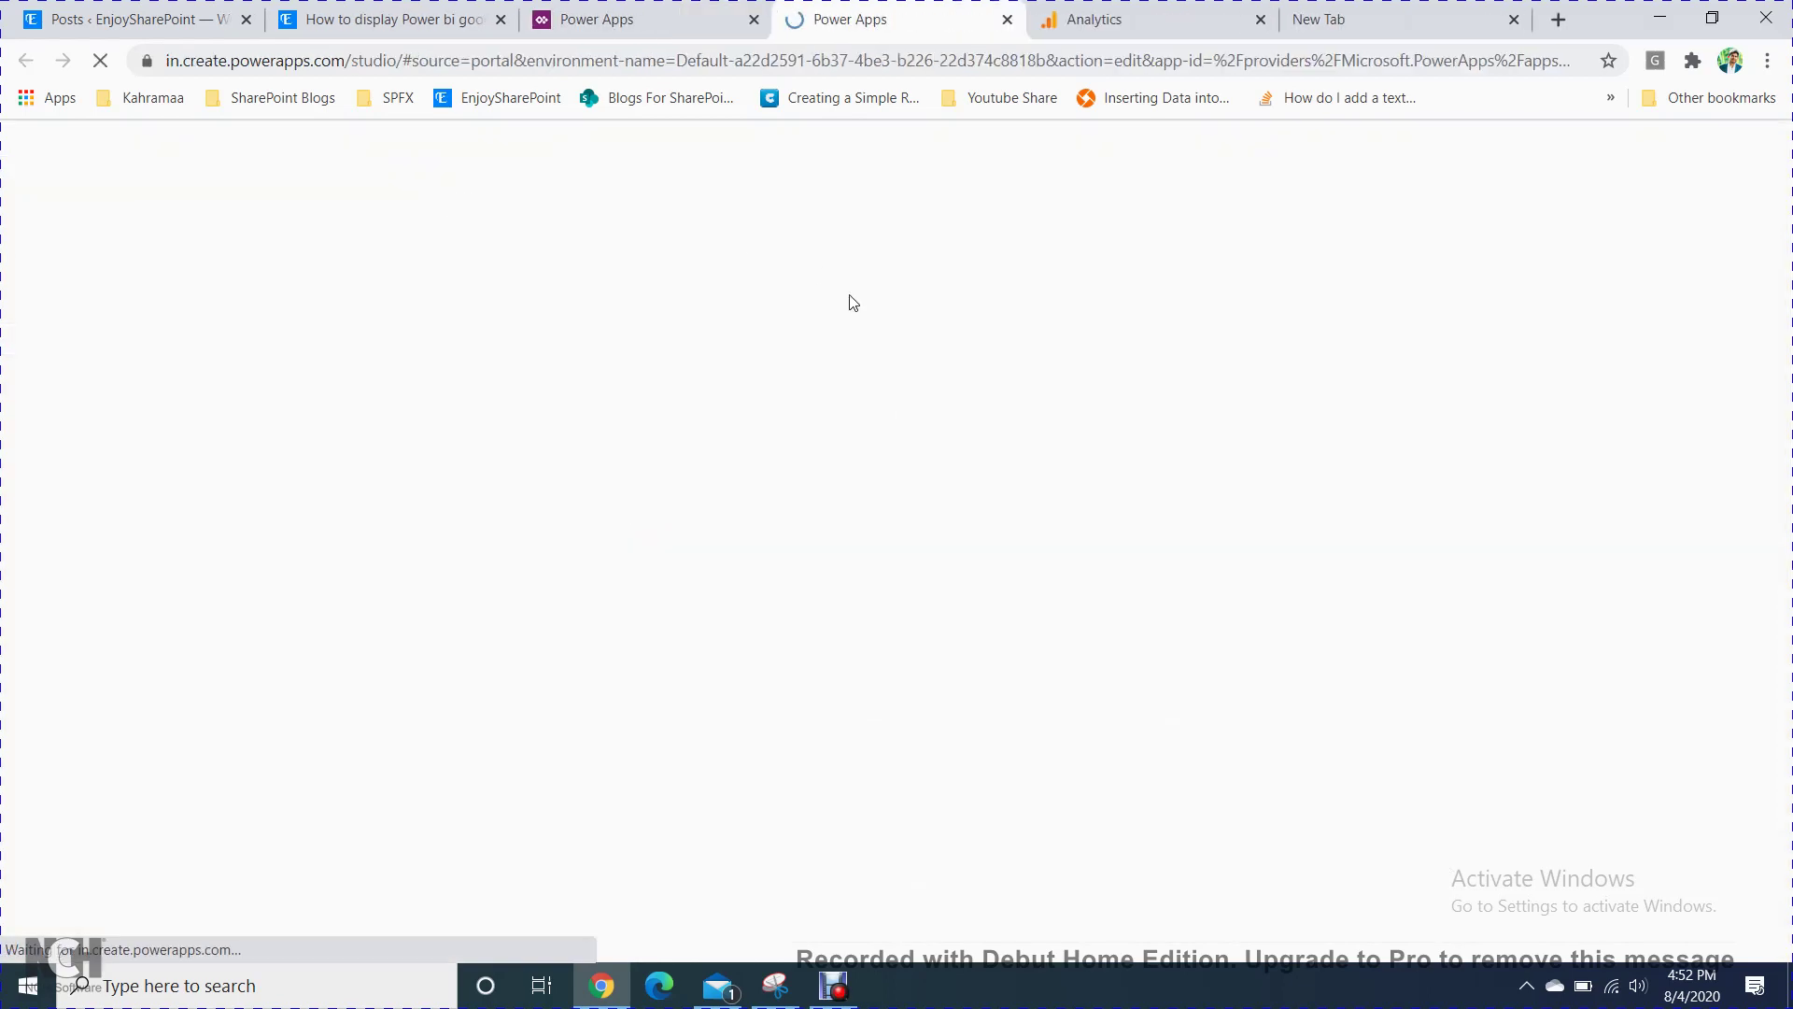
{"action": "left_click", "coordinate": [687, 11]}
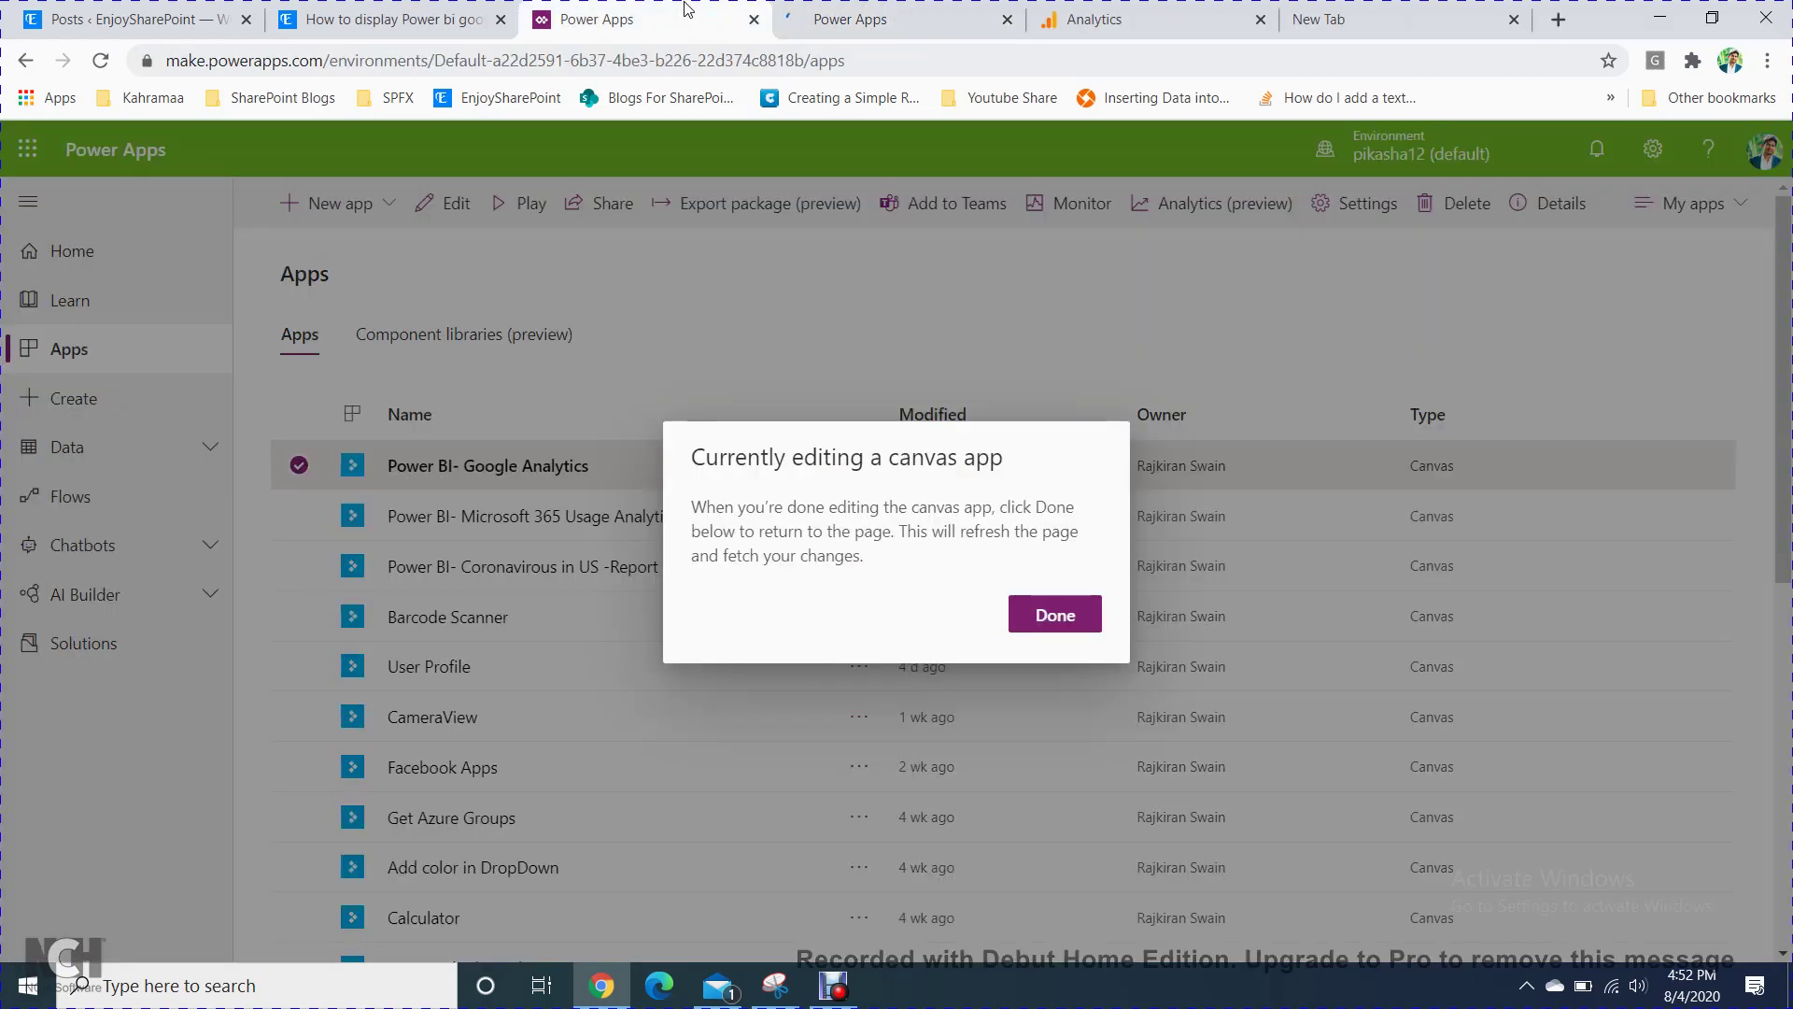
{"action": "left_click", "coordinate": [1053, 614]}
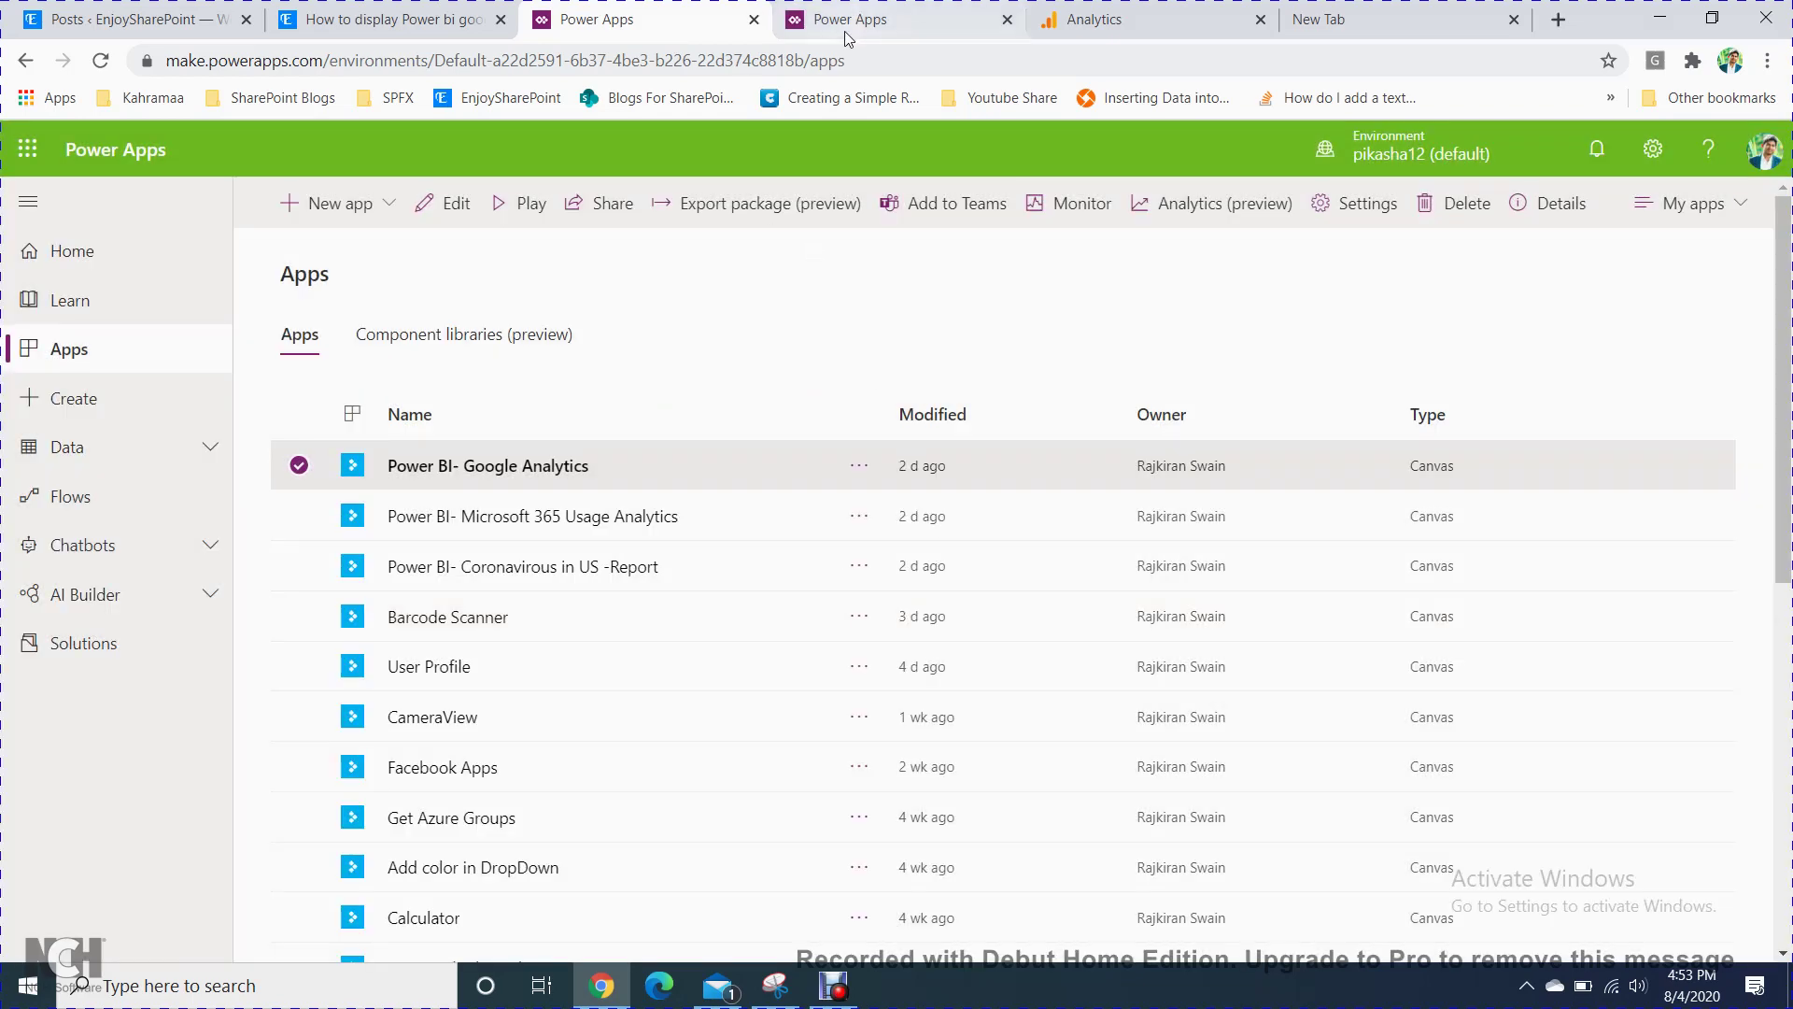
Open Power BI from the full list of Office 365 apps, checking on the Power Apps studio while it loads.
{"action": "left_click", "coordinate": [28, 148]}
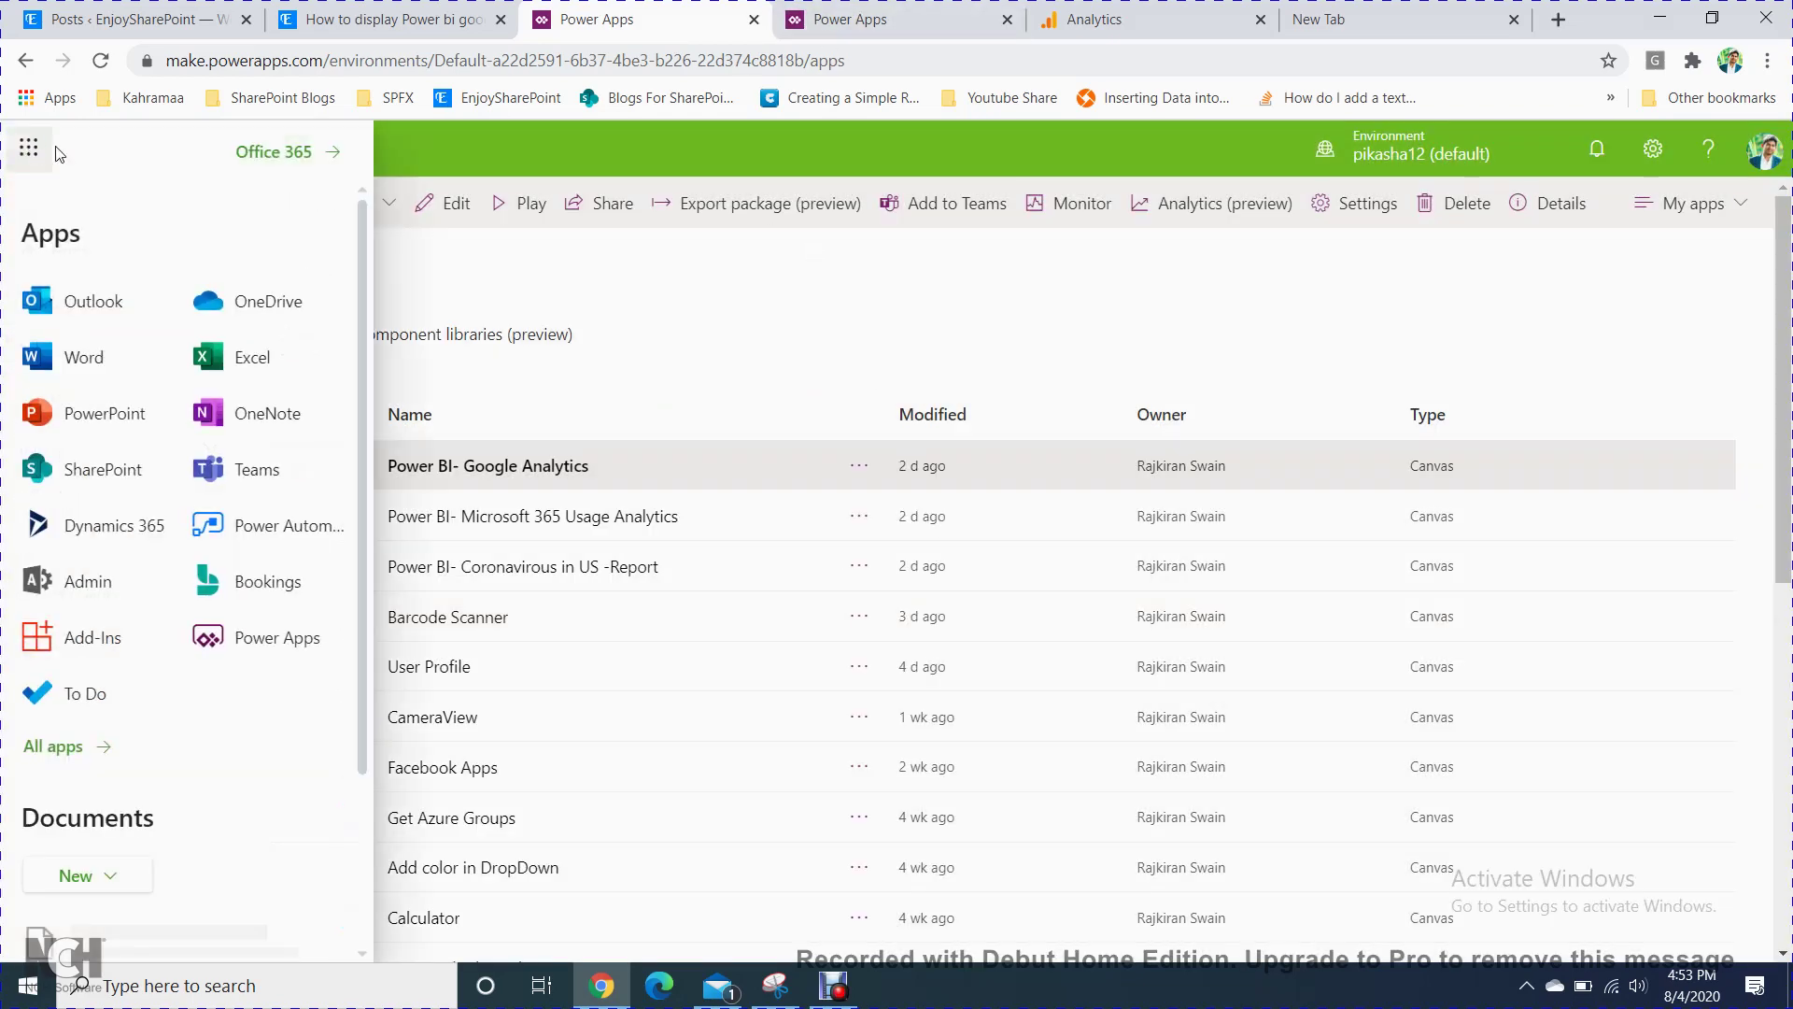
{"action": "left_click", "coordinate": [63, 747]}
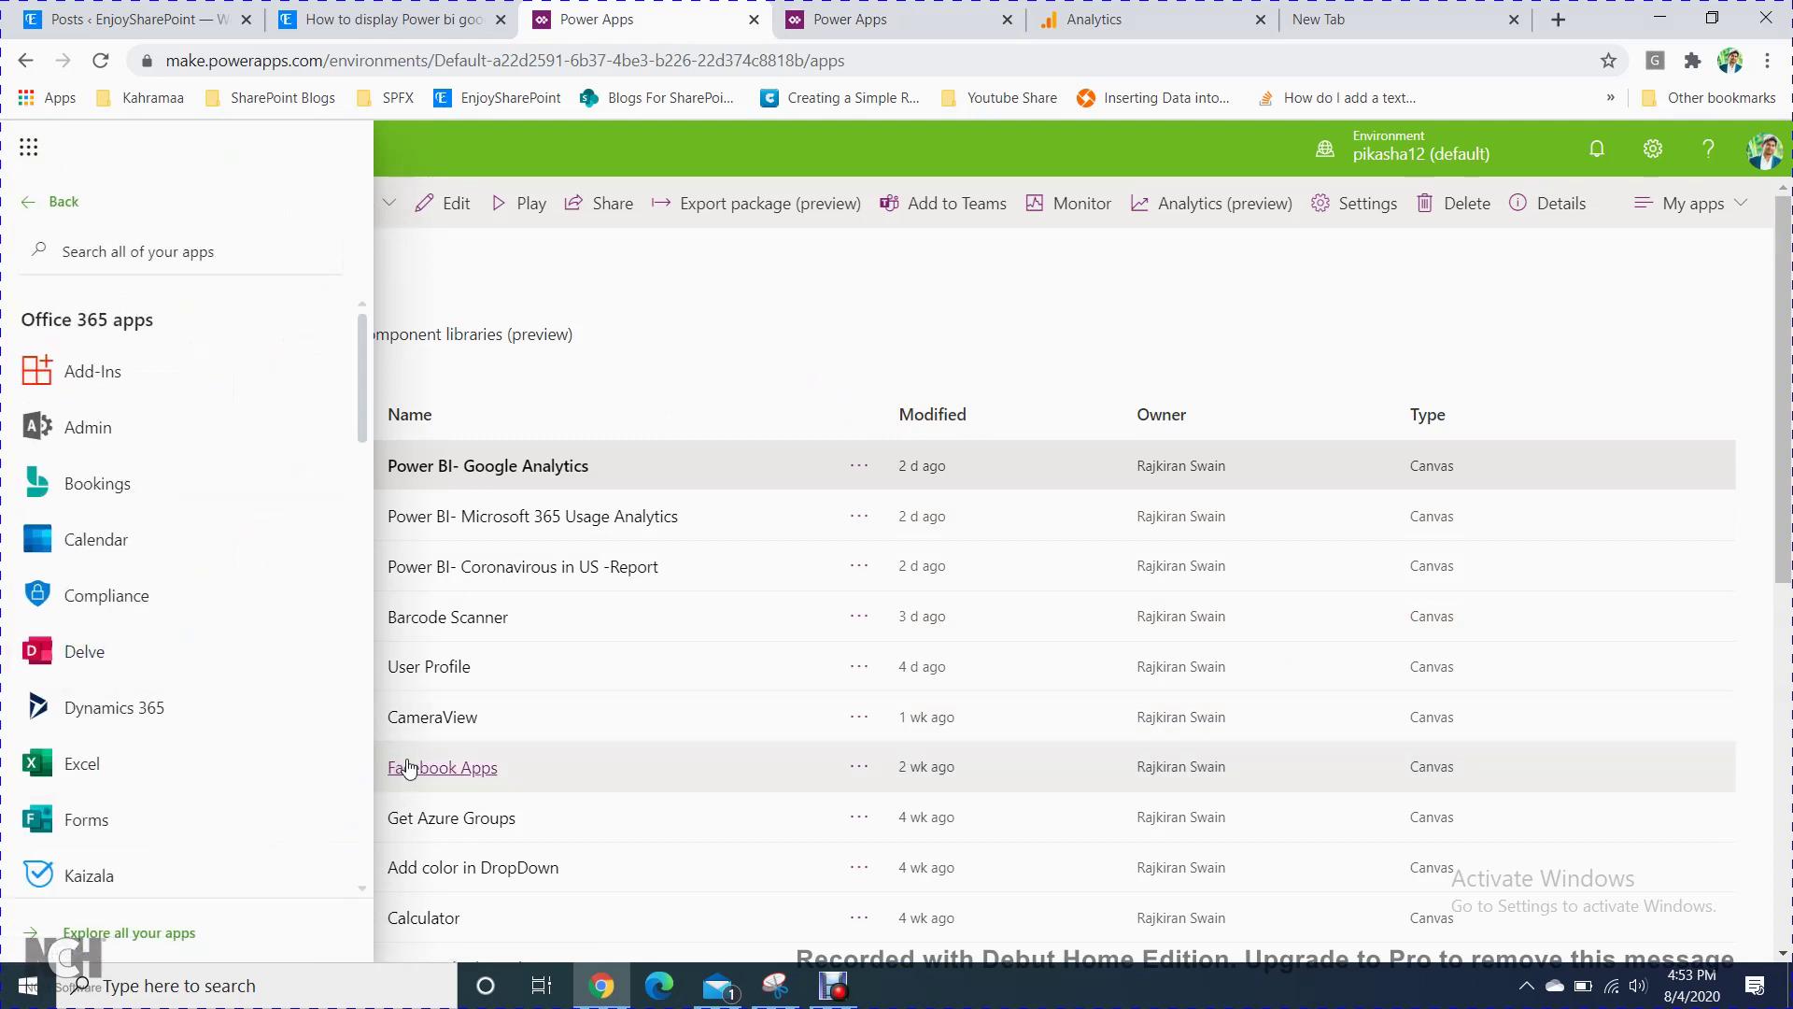
{"action": "scroll", "coordinate": [365, 770], "scroll_direction": "down", "scroll_amount": 5}
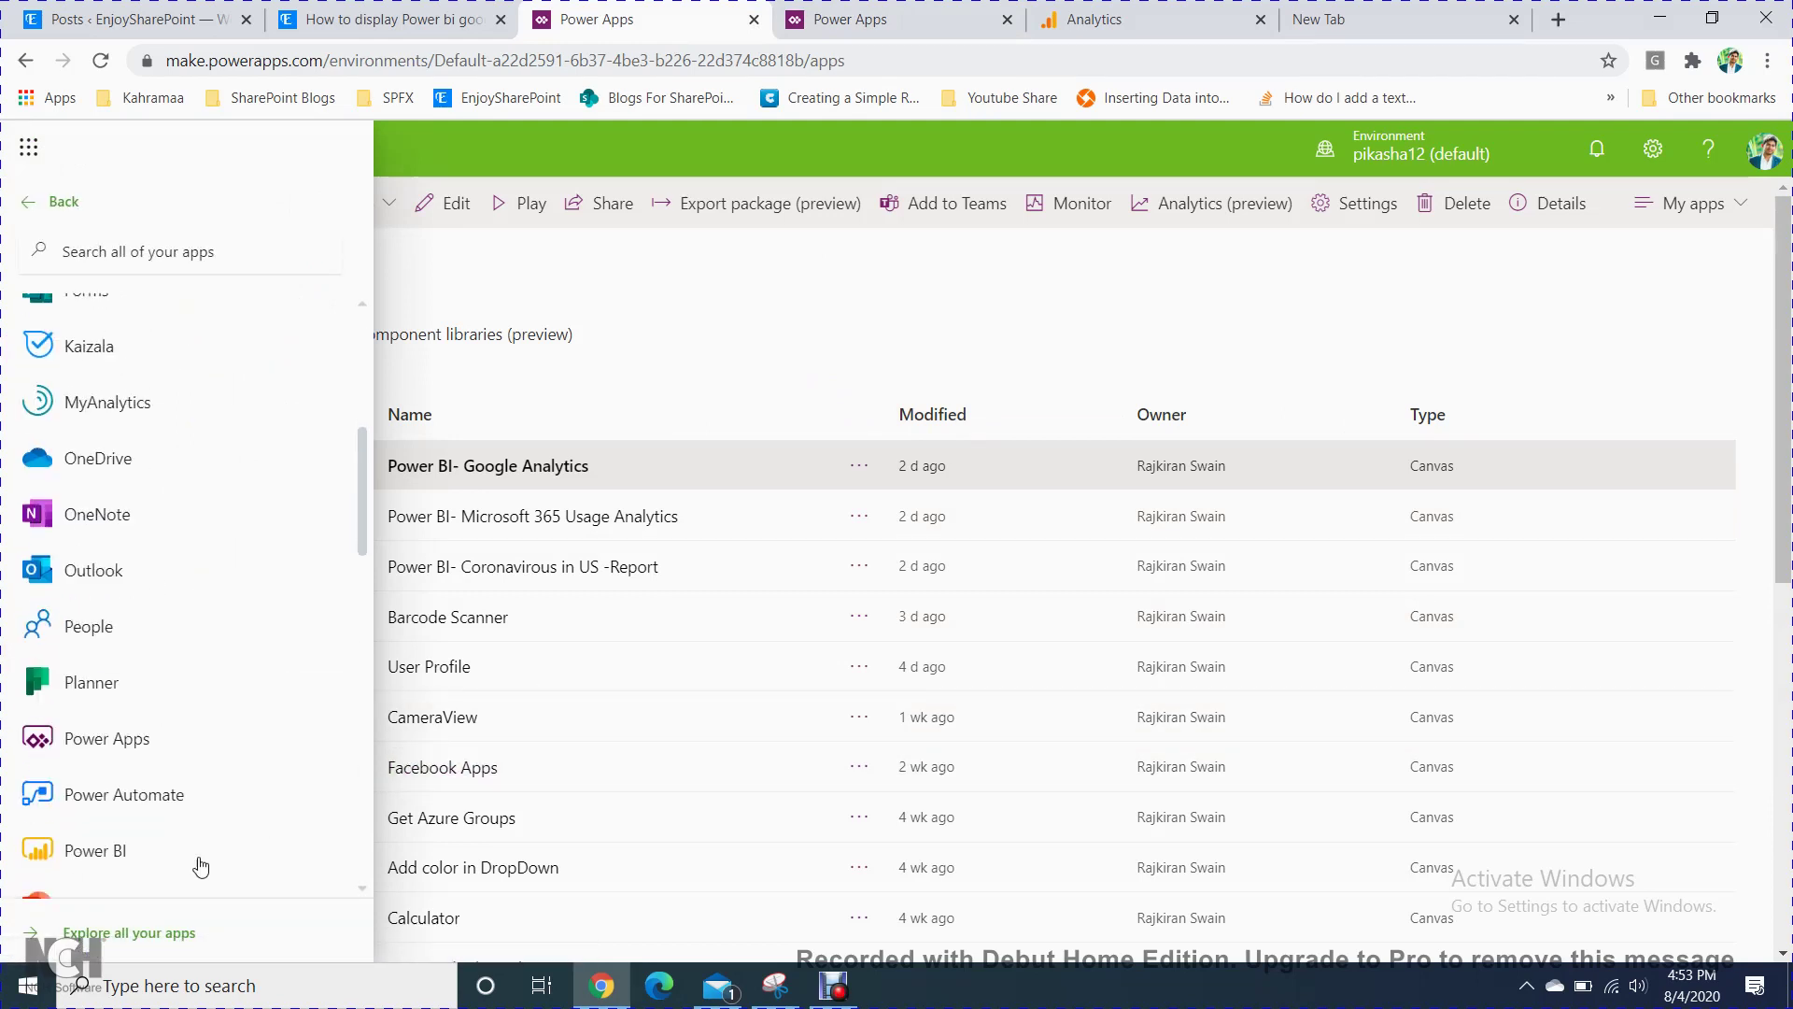
{"action": "left_click", "coordinate": [121, 851]}
{"action": "left_click", "coordinate": [850, 19]}
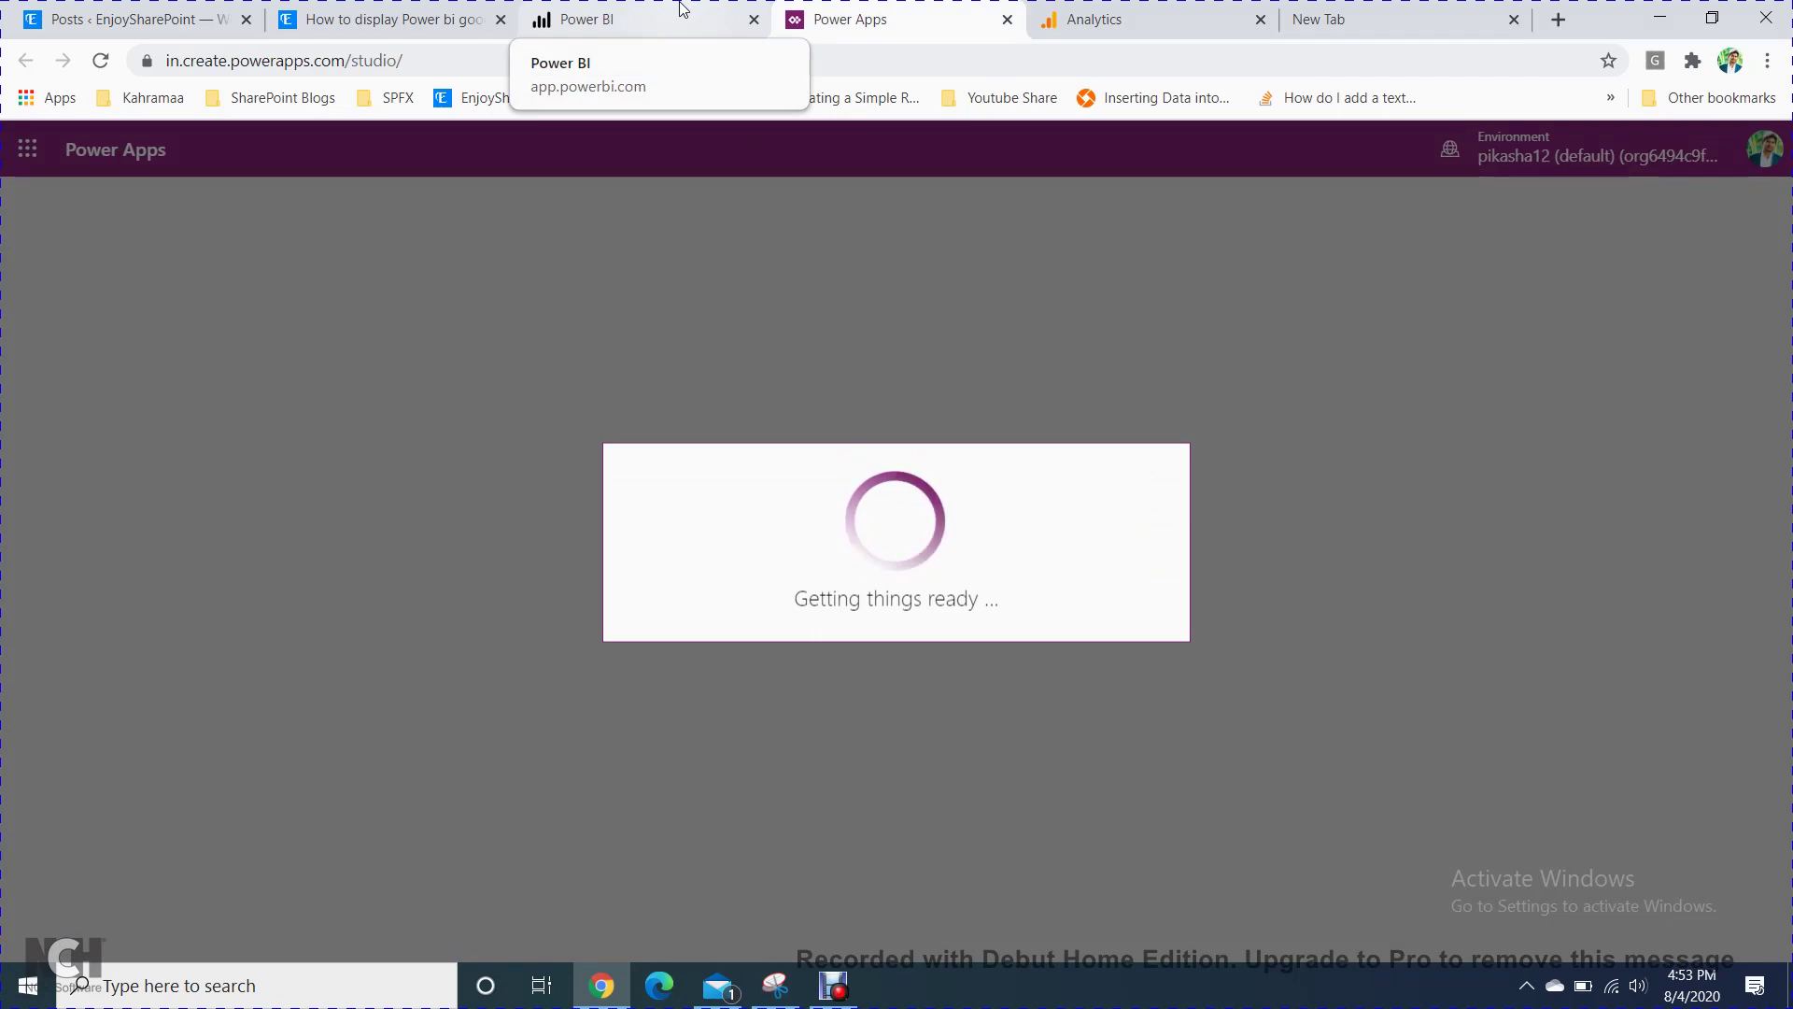
{"action": "left_click", "coordinate": [682, 10]}
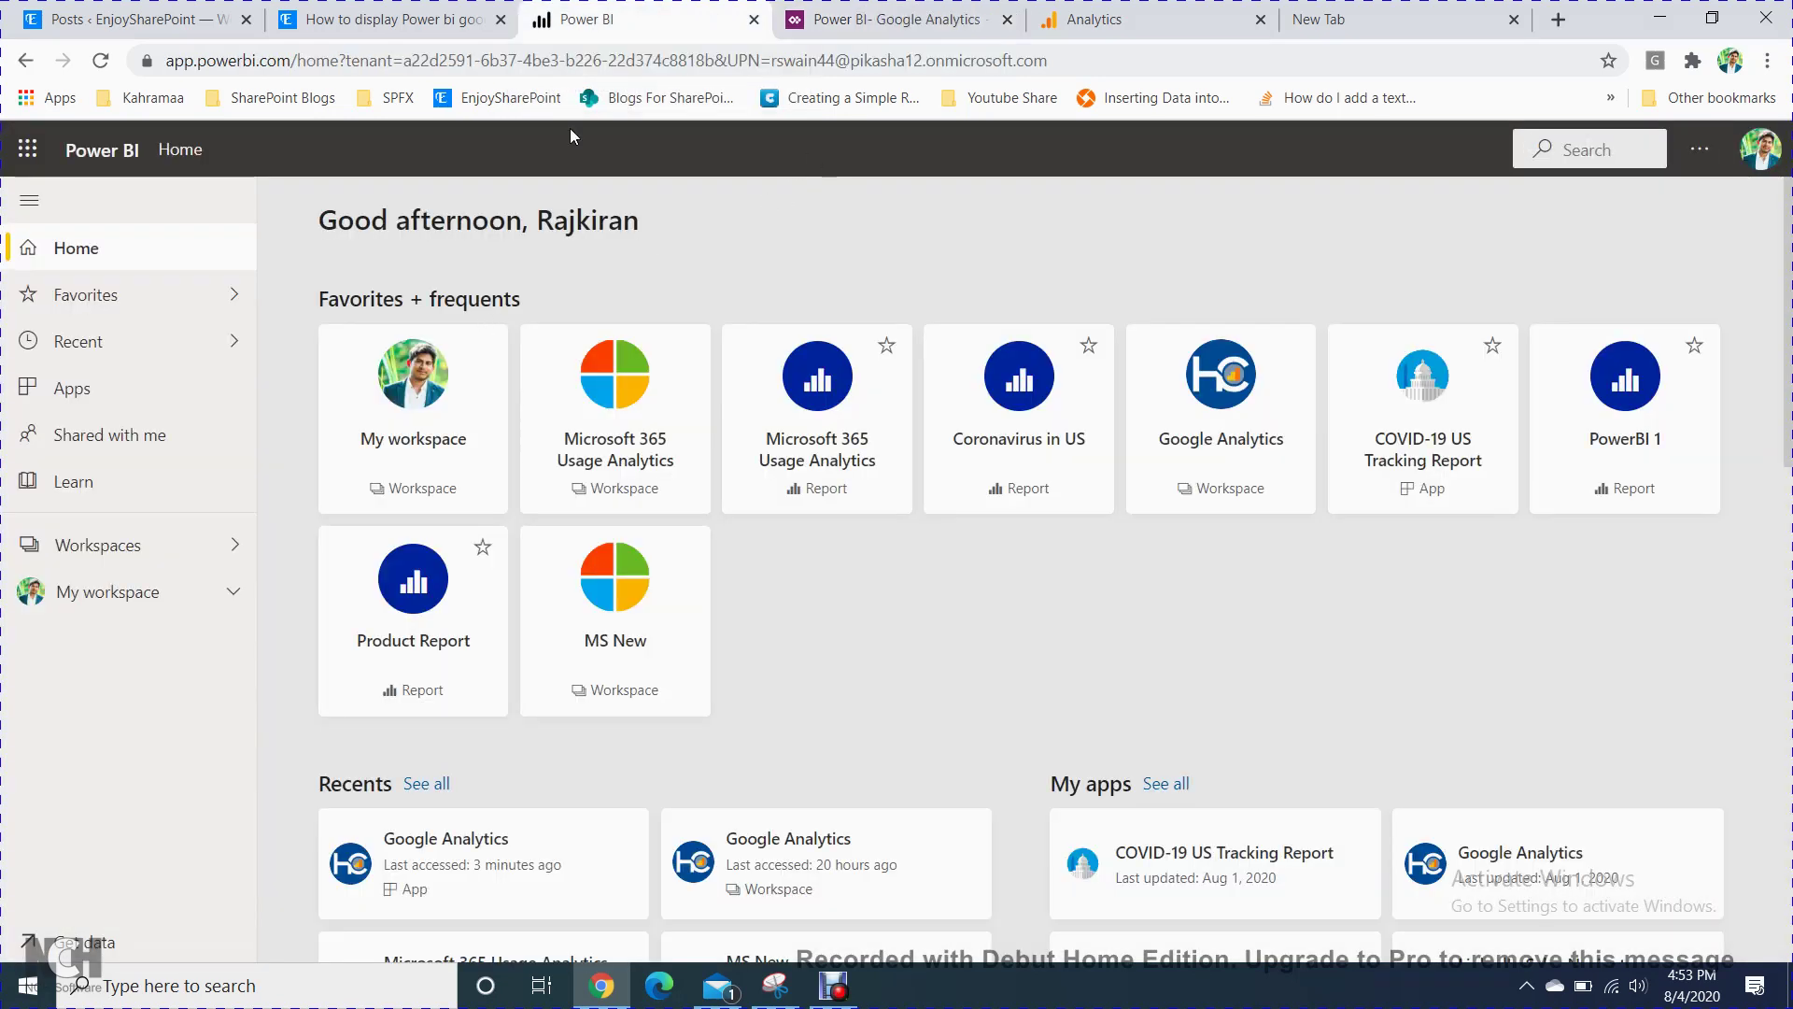
Open the Google Analytics report from the Google Analytics workspace.
{"action": "left_click", "coordinate": [161, 549]}
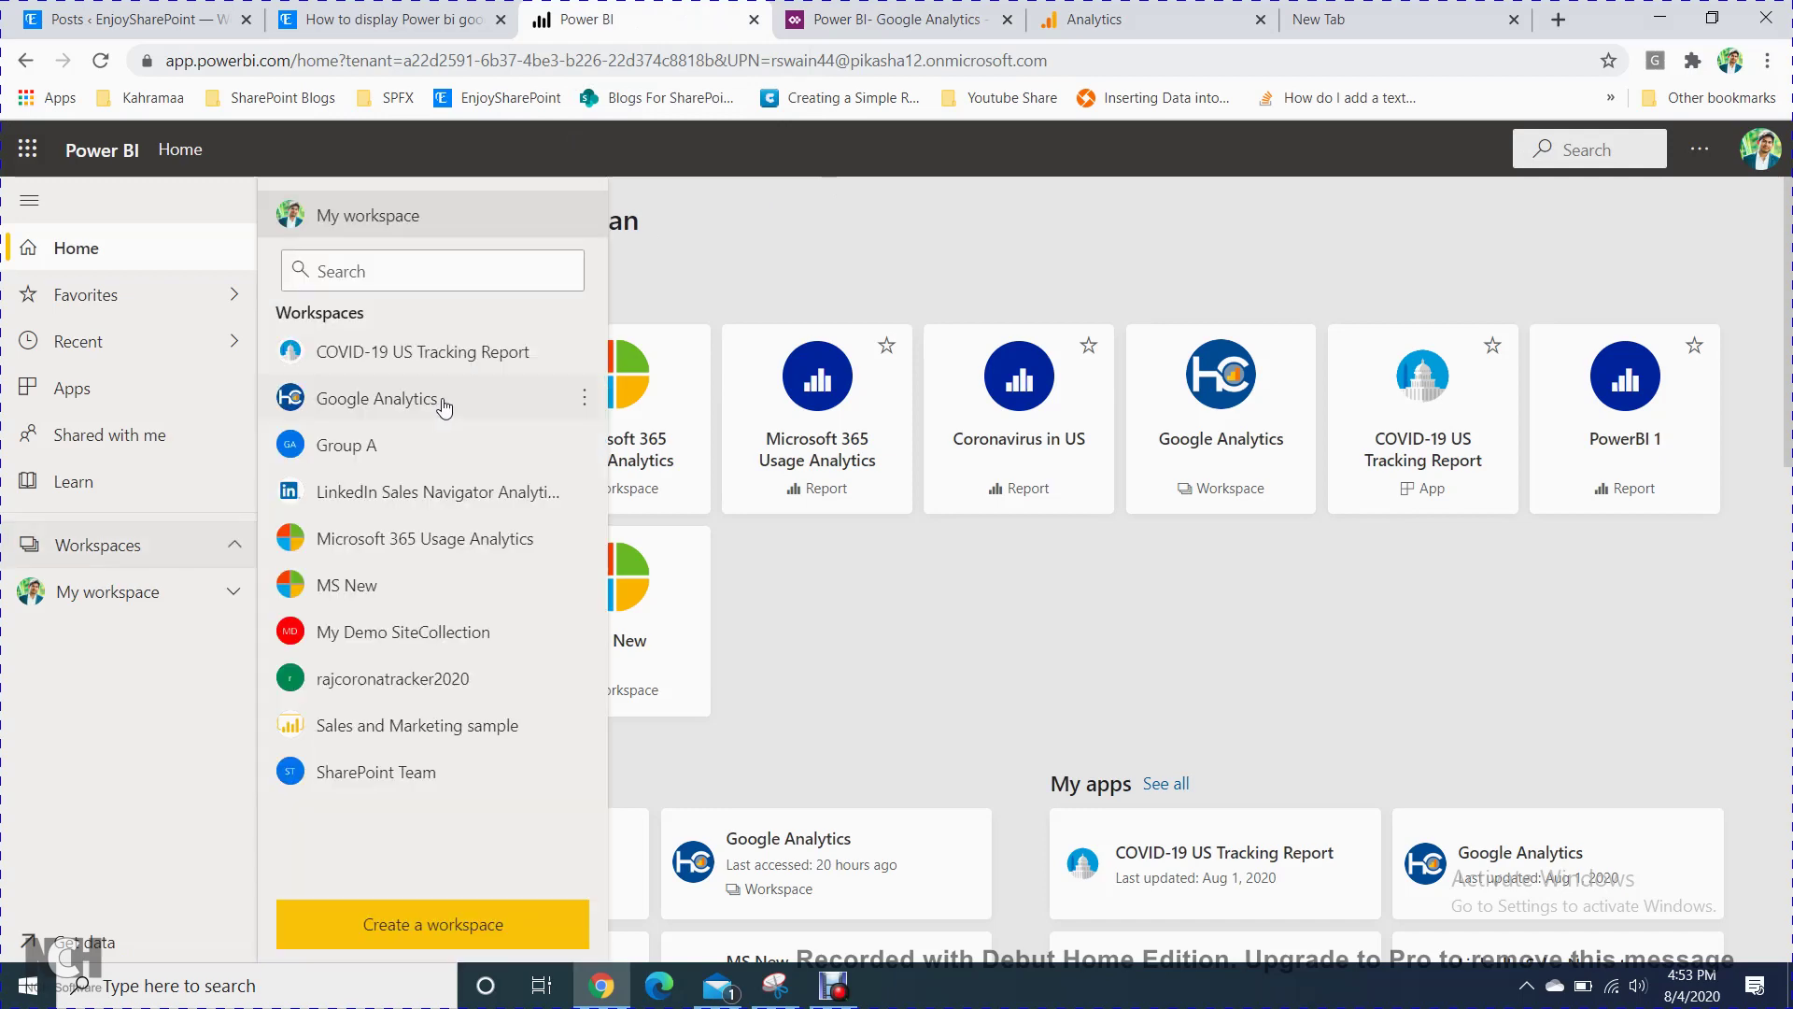
{"action": "left_click", "coordinate": [431, 396]}
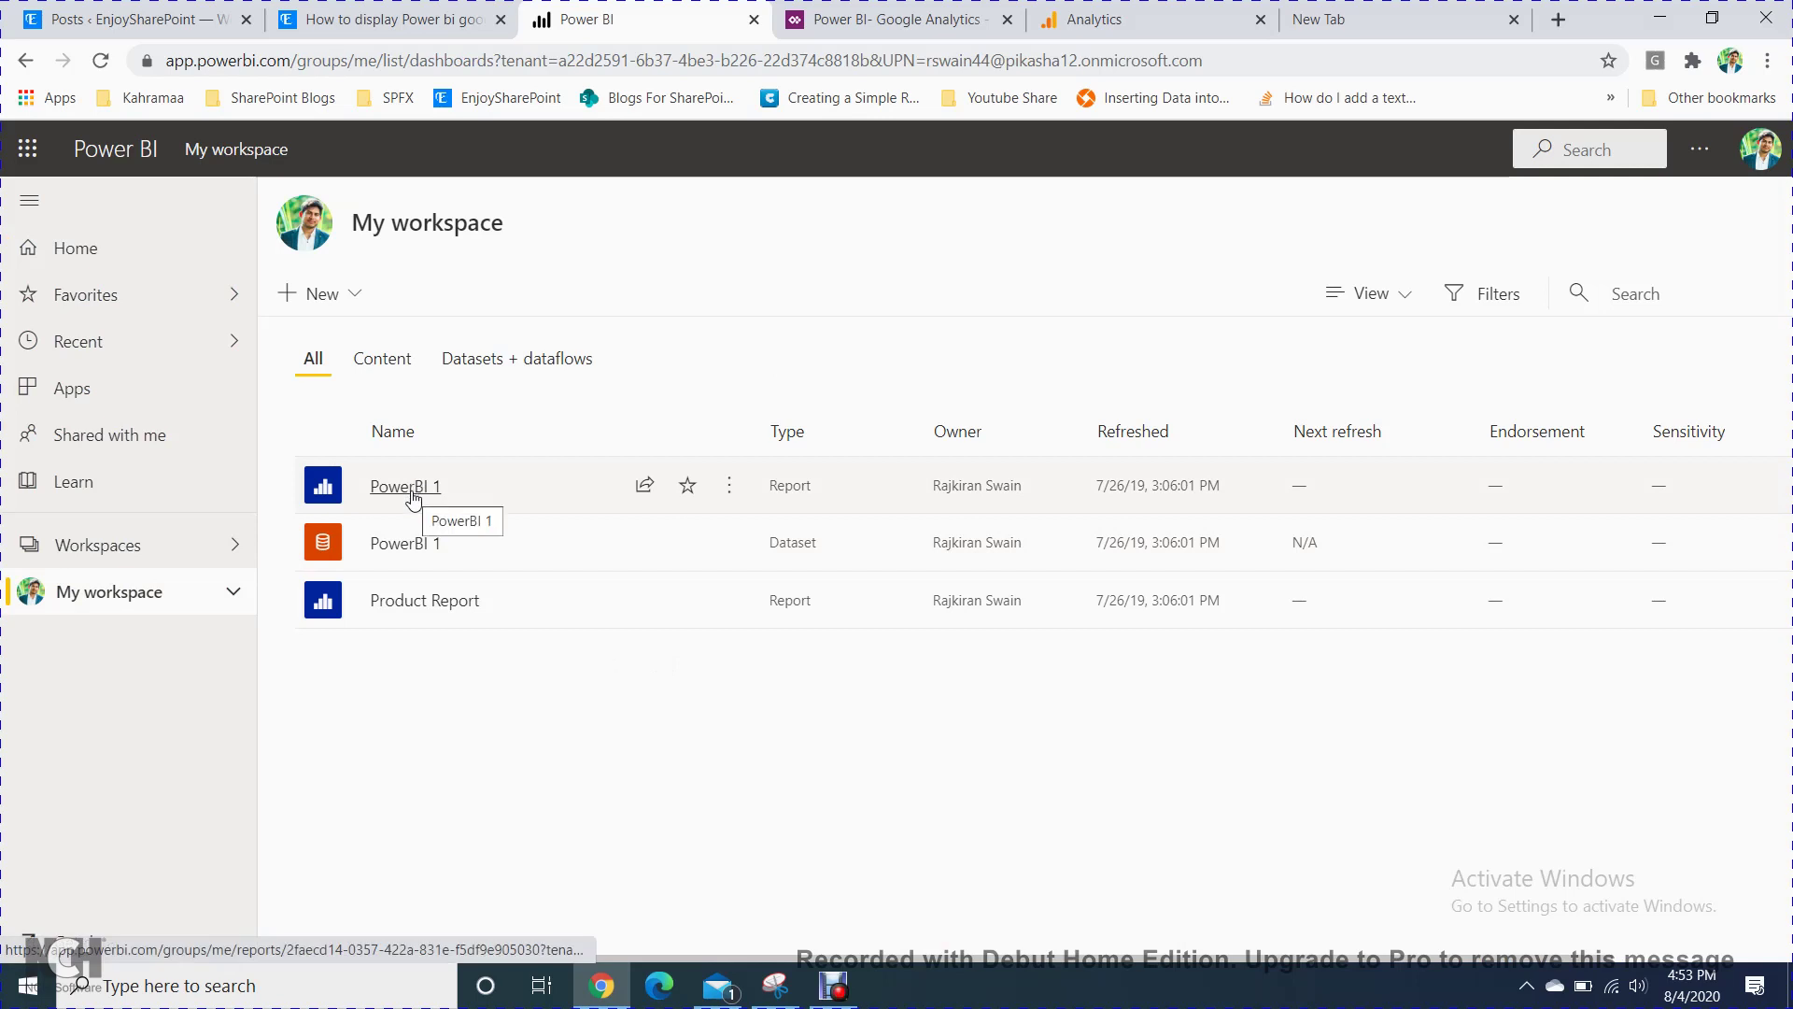
{"action": "left_click", "coordinate": [152, 553]}
{"action": "left_click", "coordinate": [364, 404]}
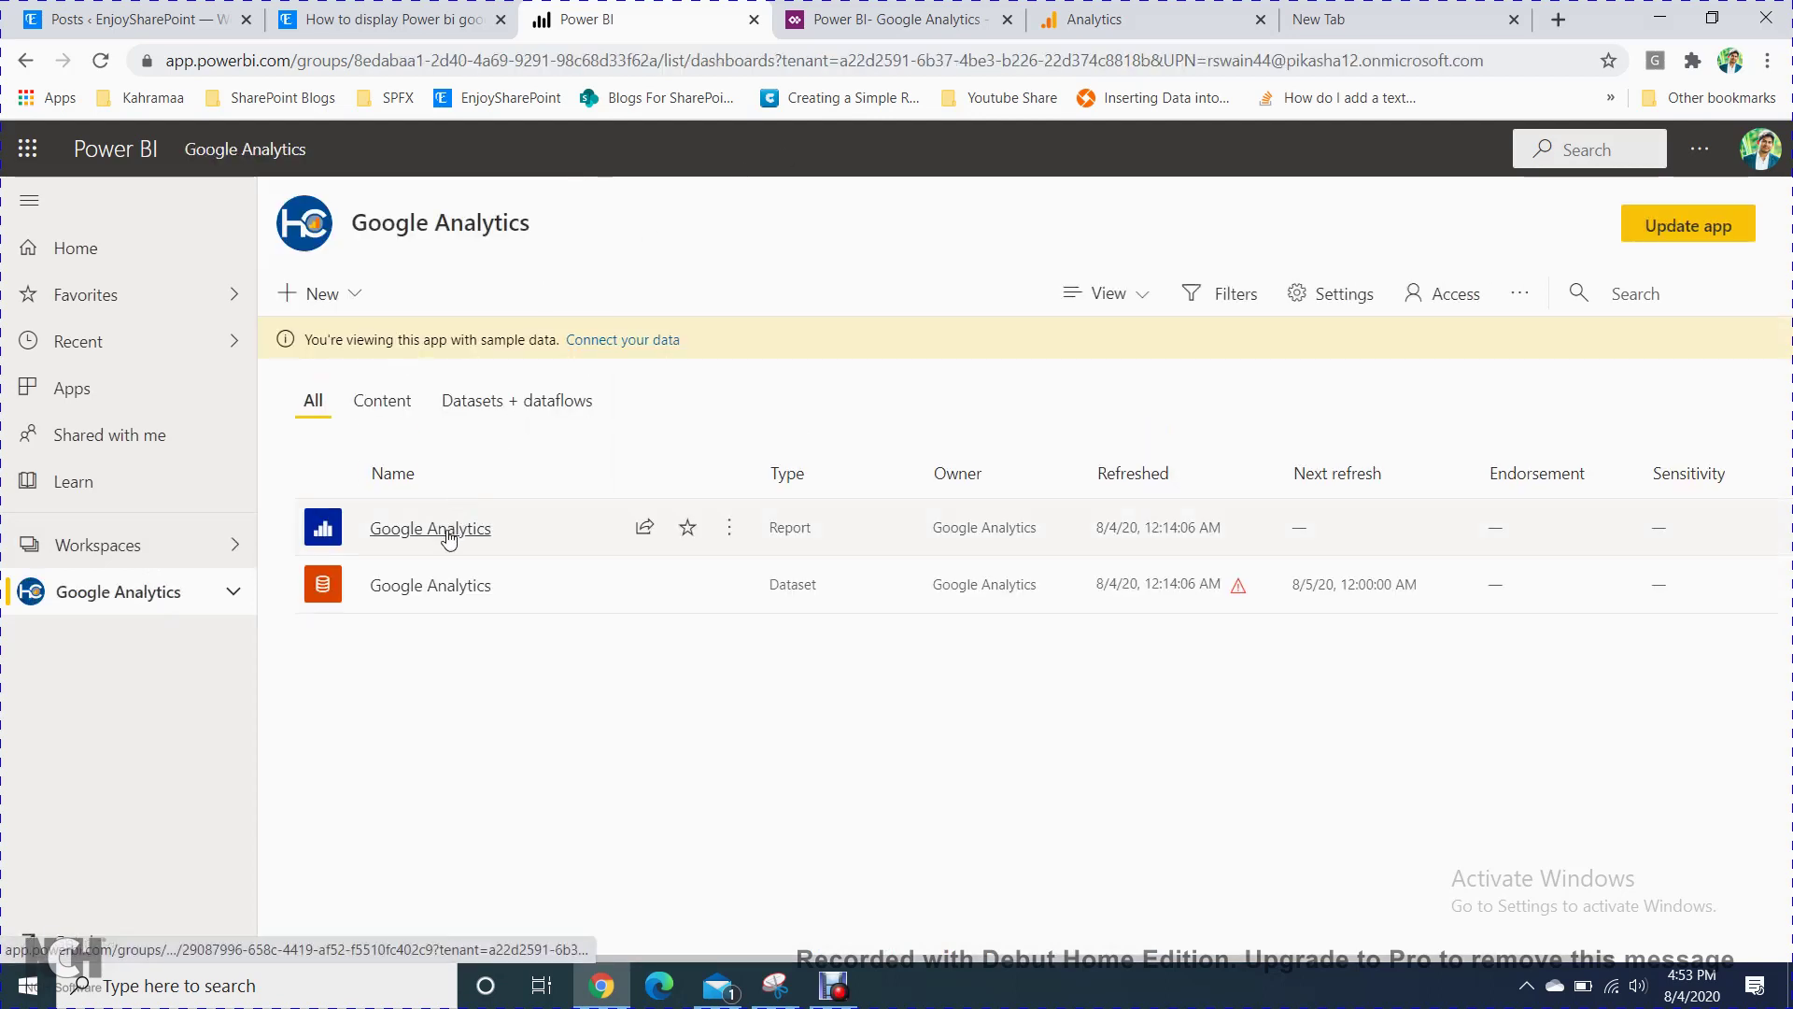
{"action": "left_click", "coordinate": [448, 532]}
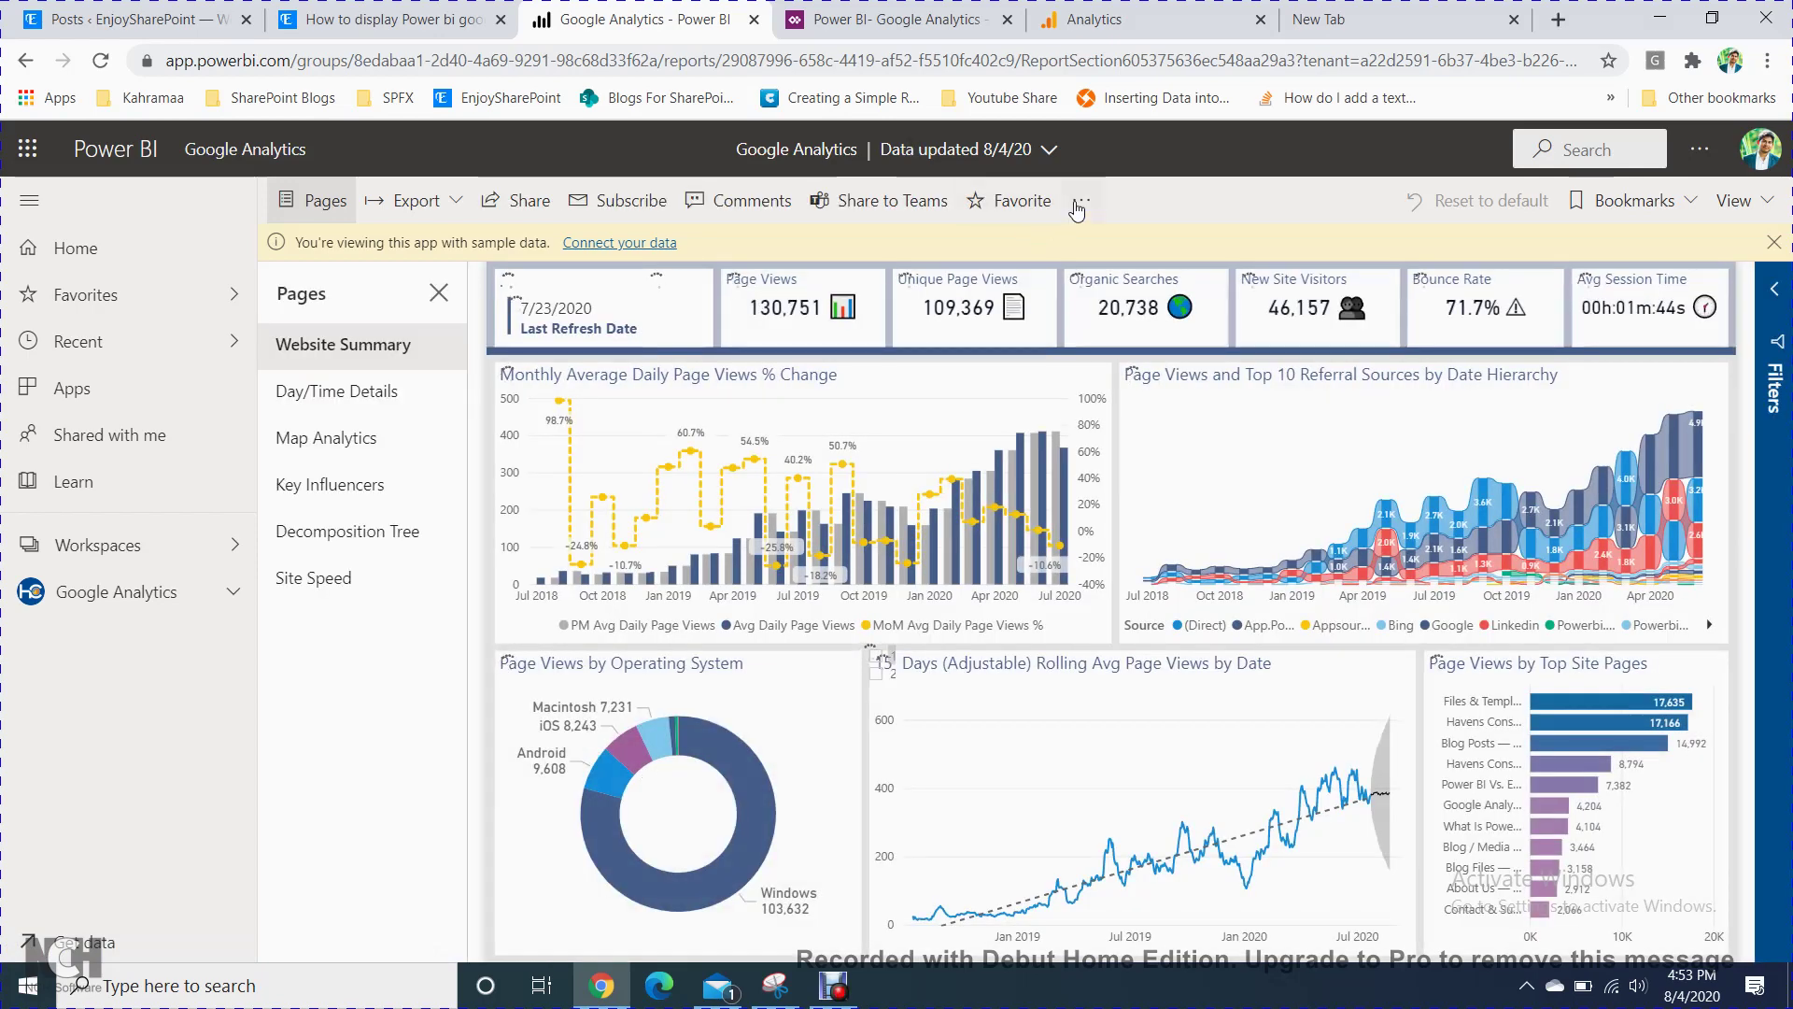
View the report's secure embed code for a website or portal, including its embed link, and dismiss the dialog.
{"action": "left_click", "coordinate": [1080, 203]}
{"action": "mouse_move", "coordinate": [1167, 353]}
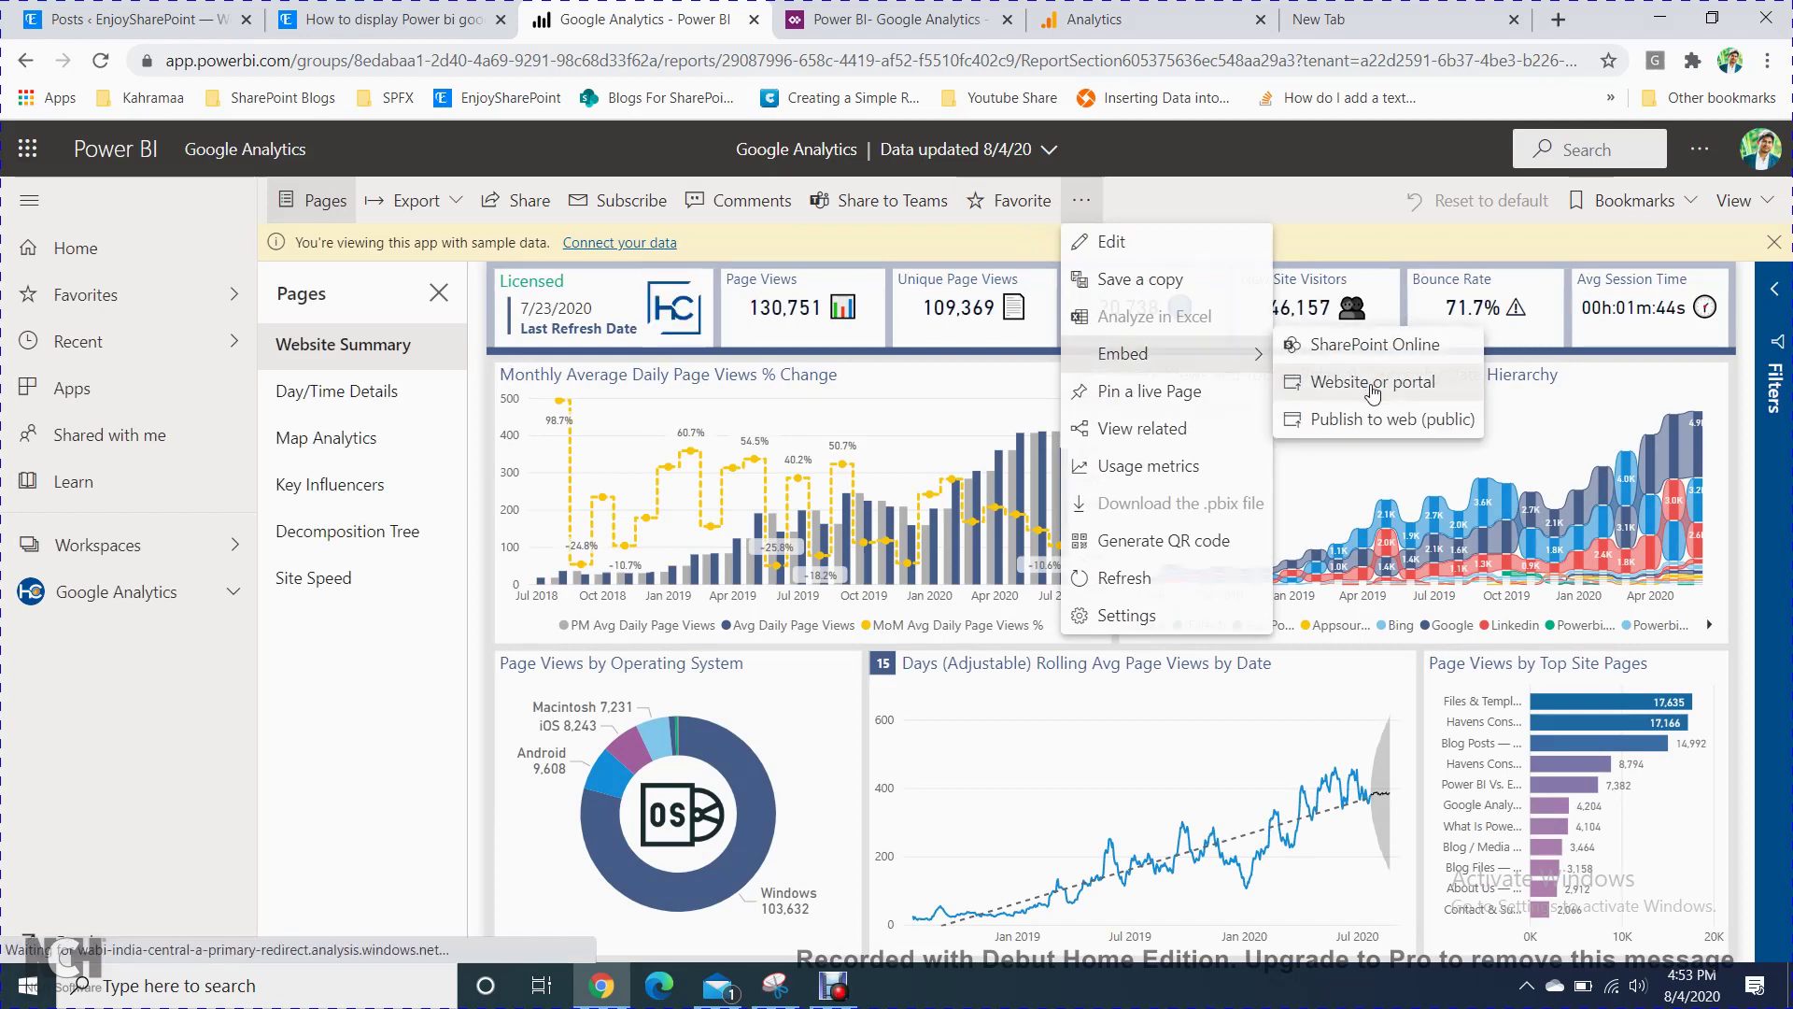
{"action": "left_click", "coordinate": [1326, 385]}
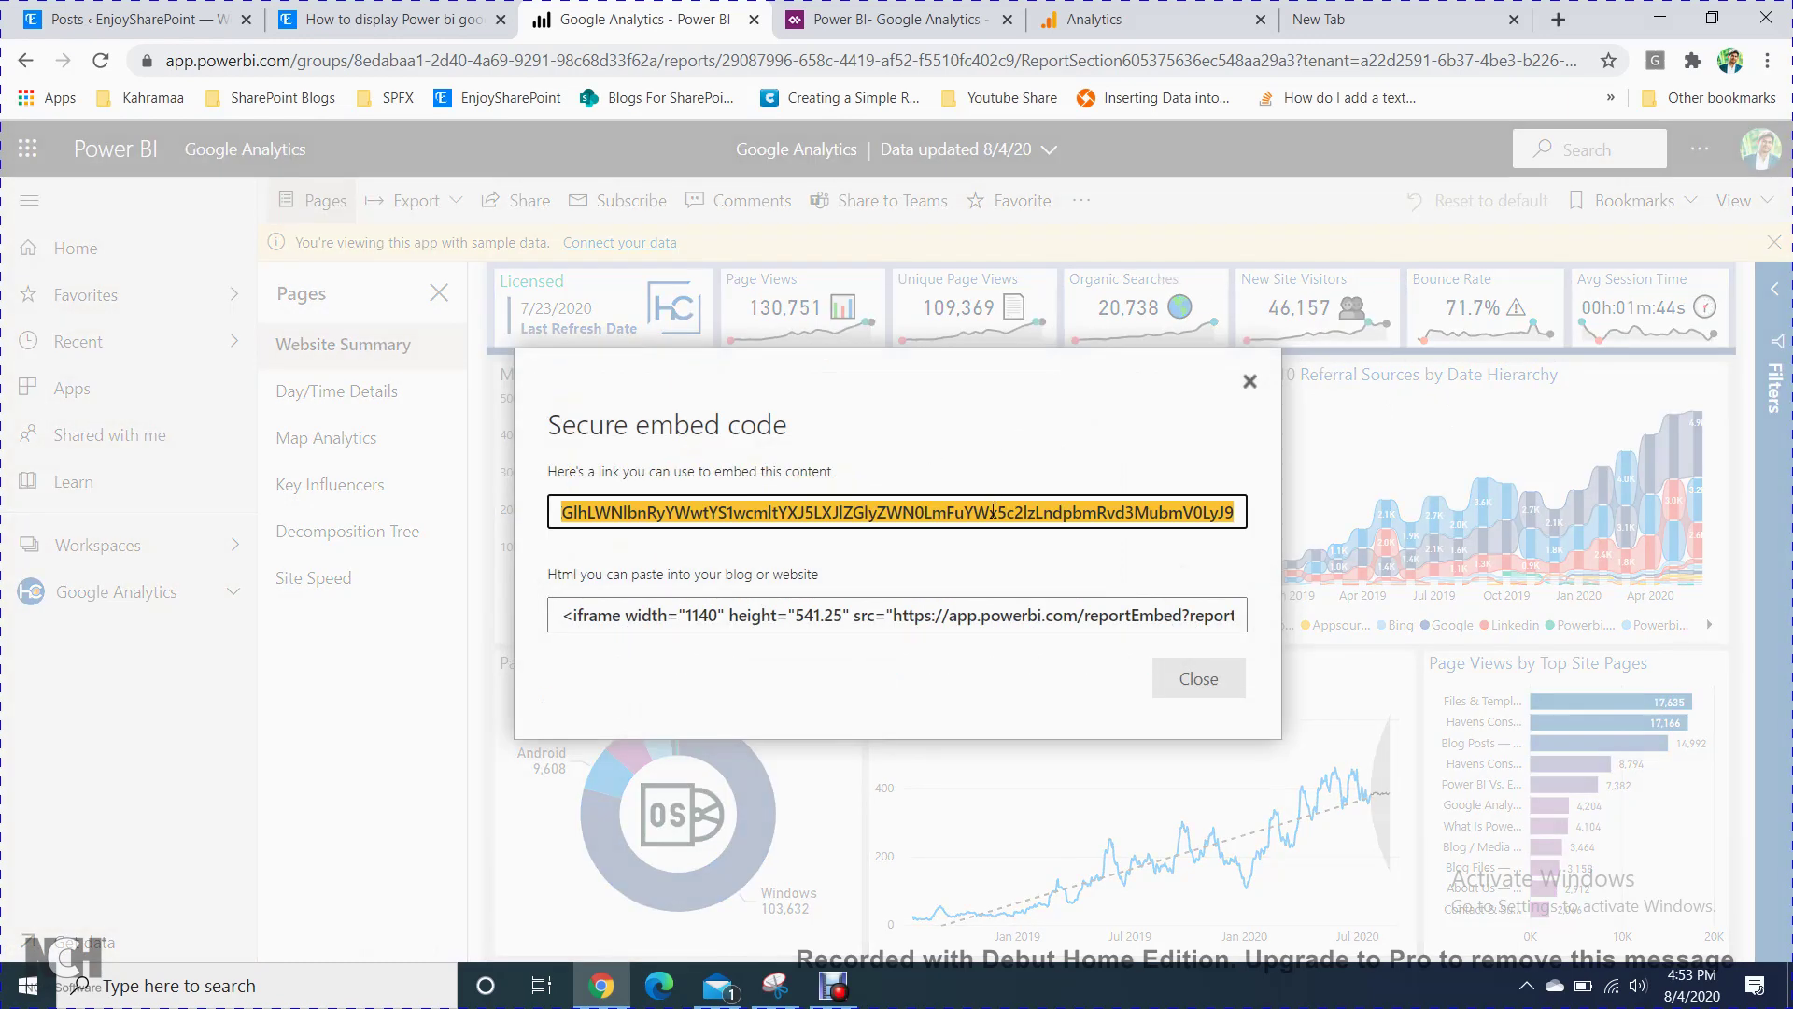
{"action": "left_click", "coordinate": [1249, 382]}
Switch to the Power Apps studio, select the PowerBI1 tile and look up the Power BI tile among the insertable charts.
{"action": "left_click", "coordinate": [897, 19]}
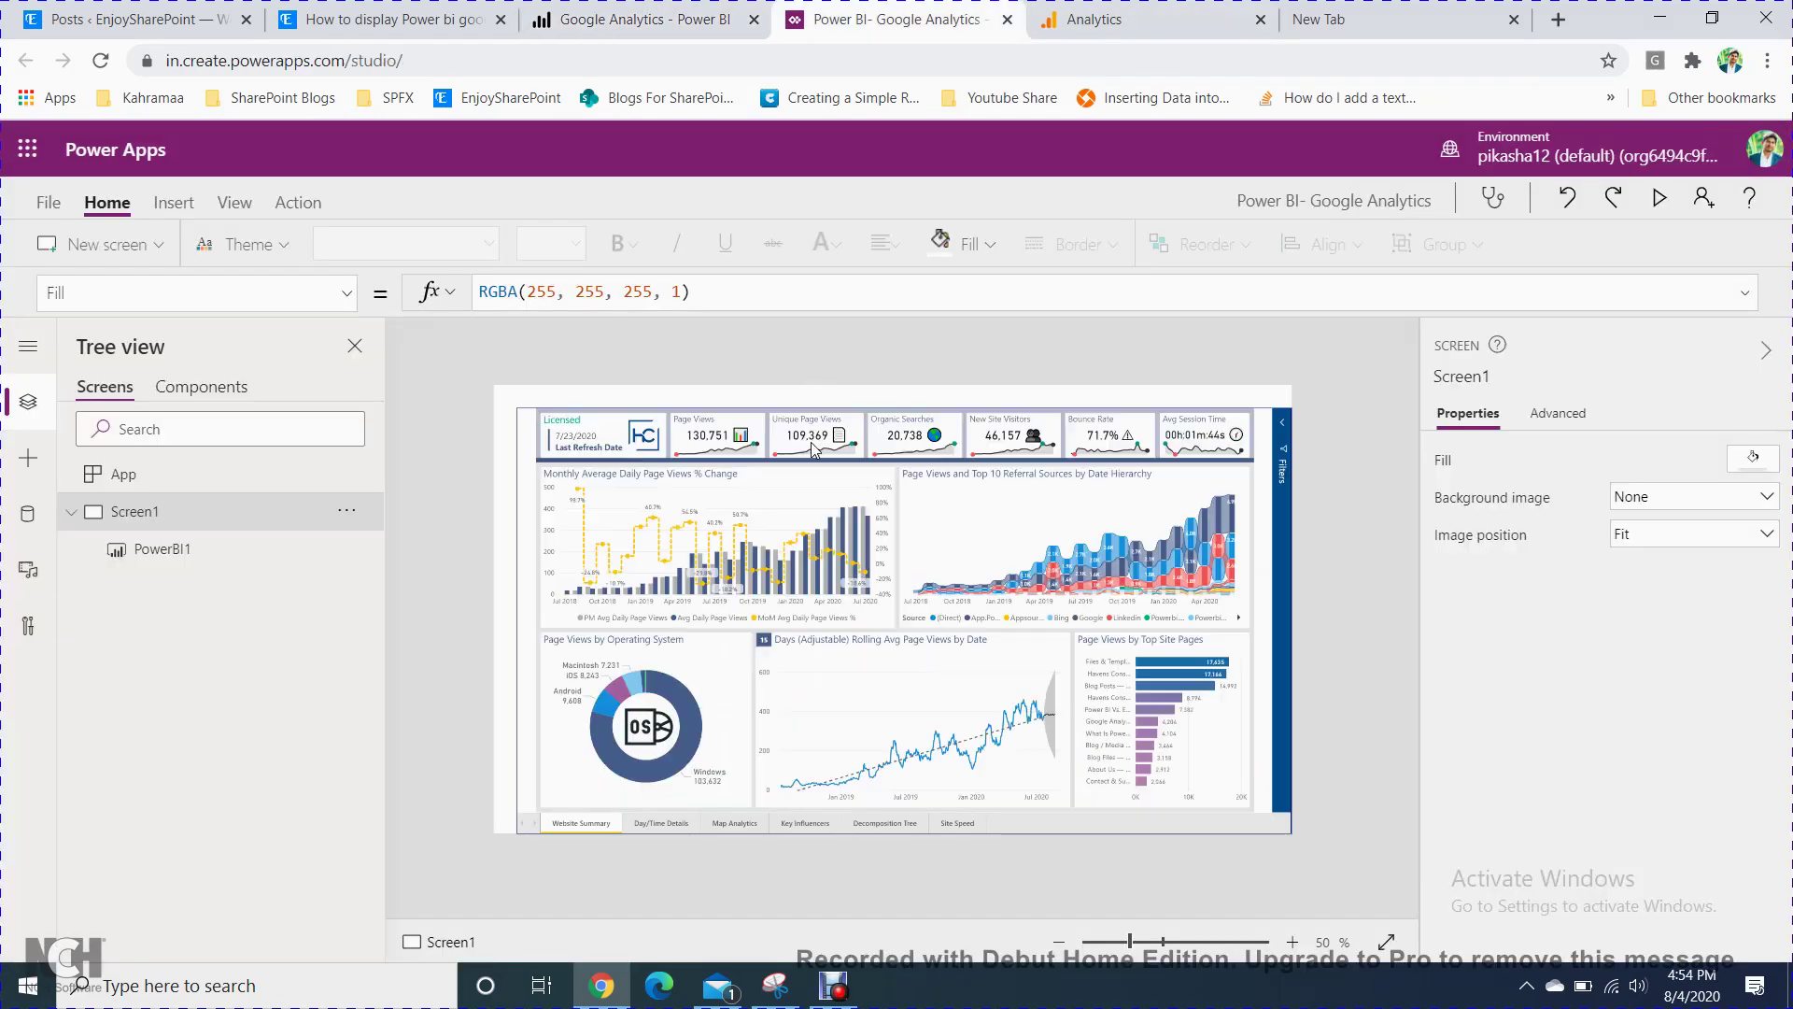
{"action": "left_click", "coordinate": [812, 446]}
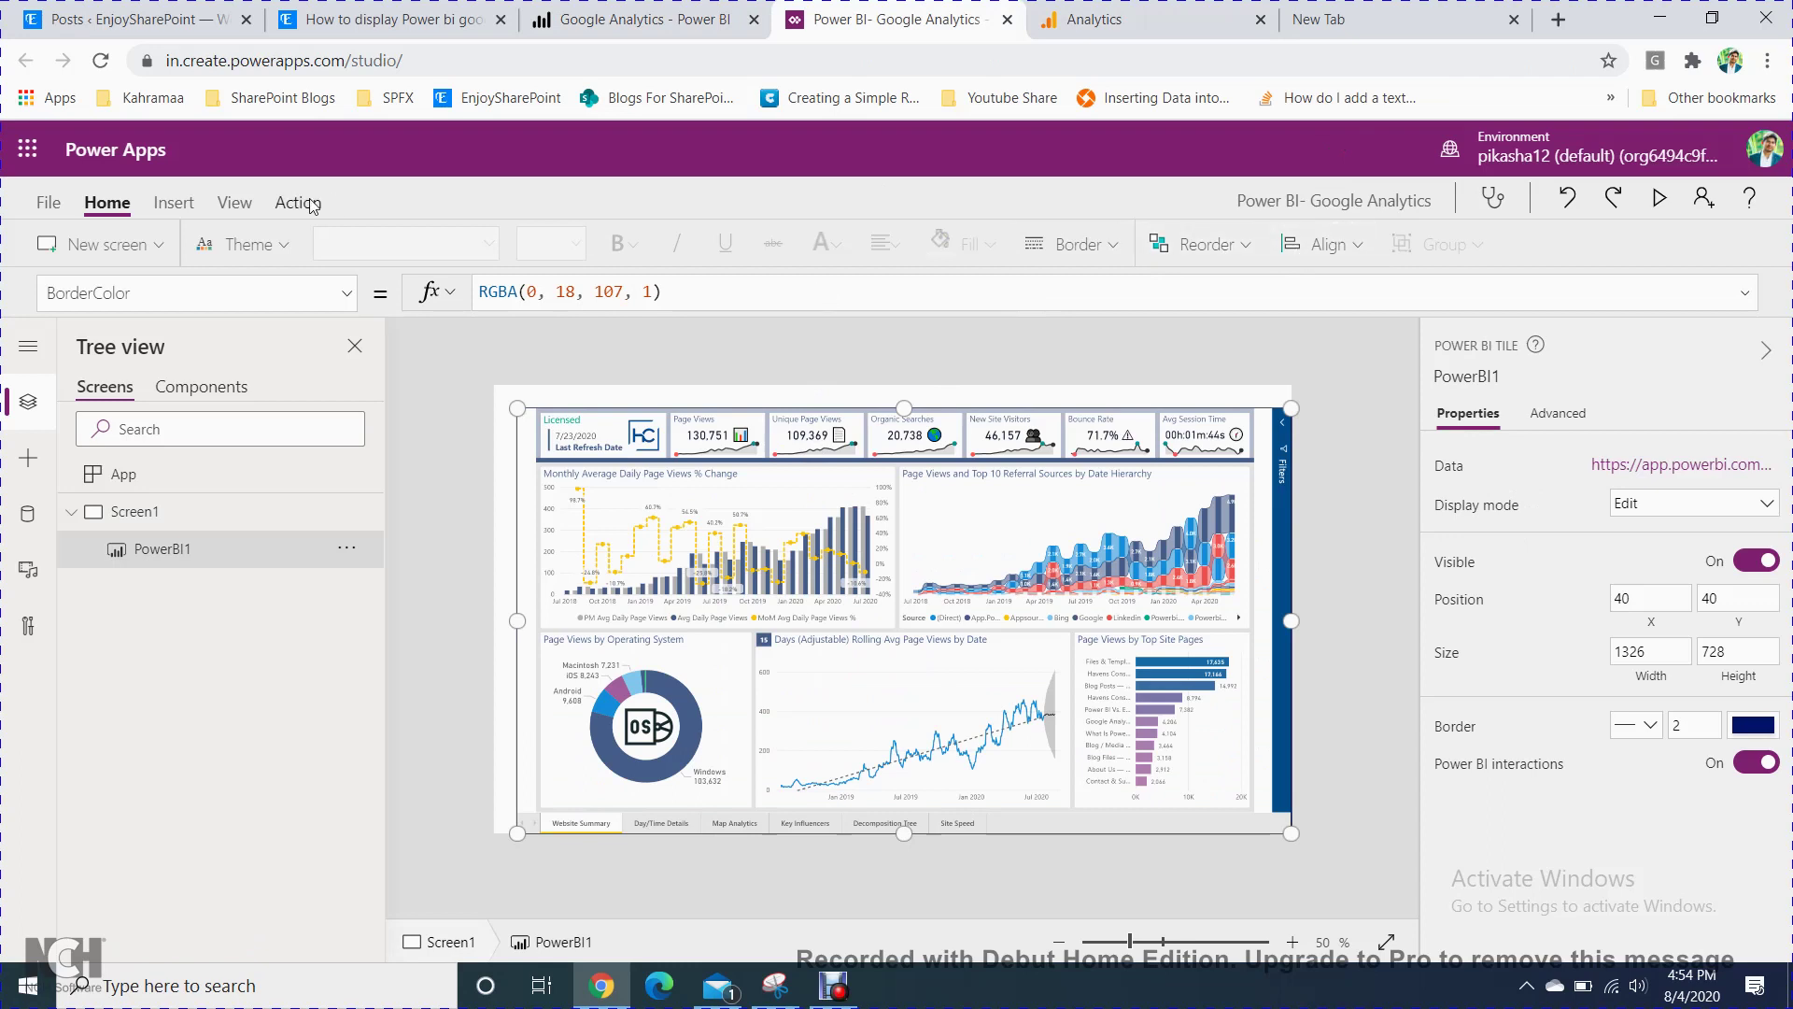
{"action": "left_click", "coordinate": [181, 213]}
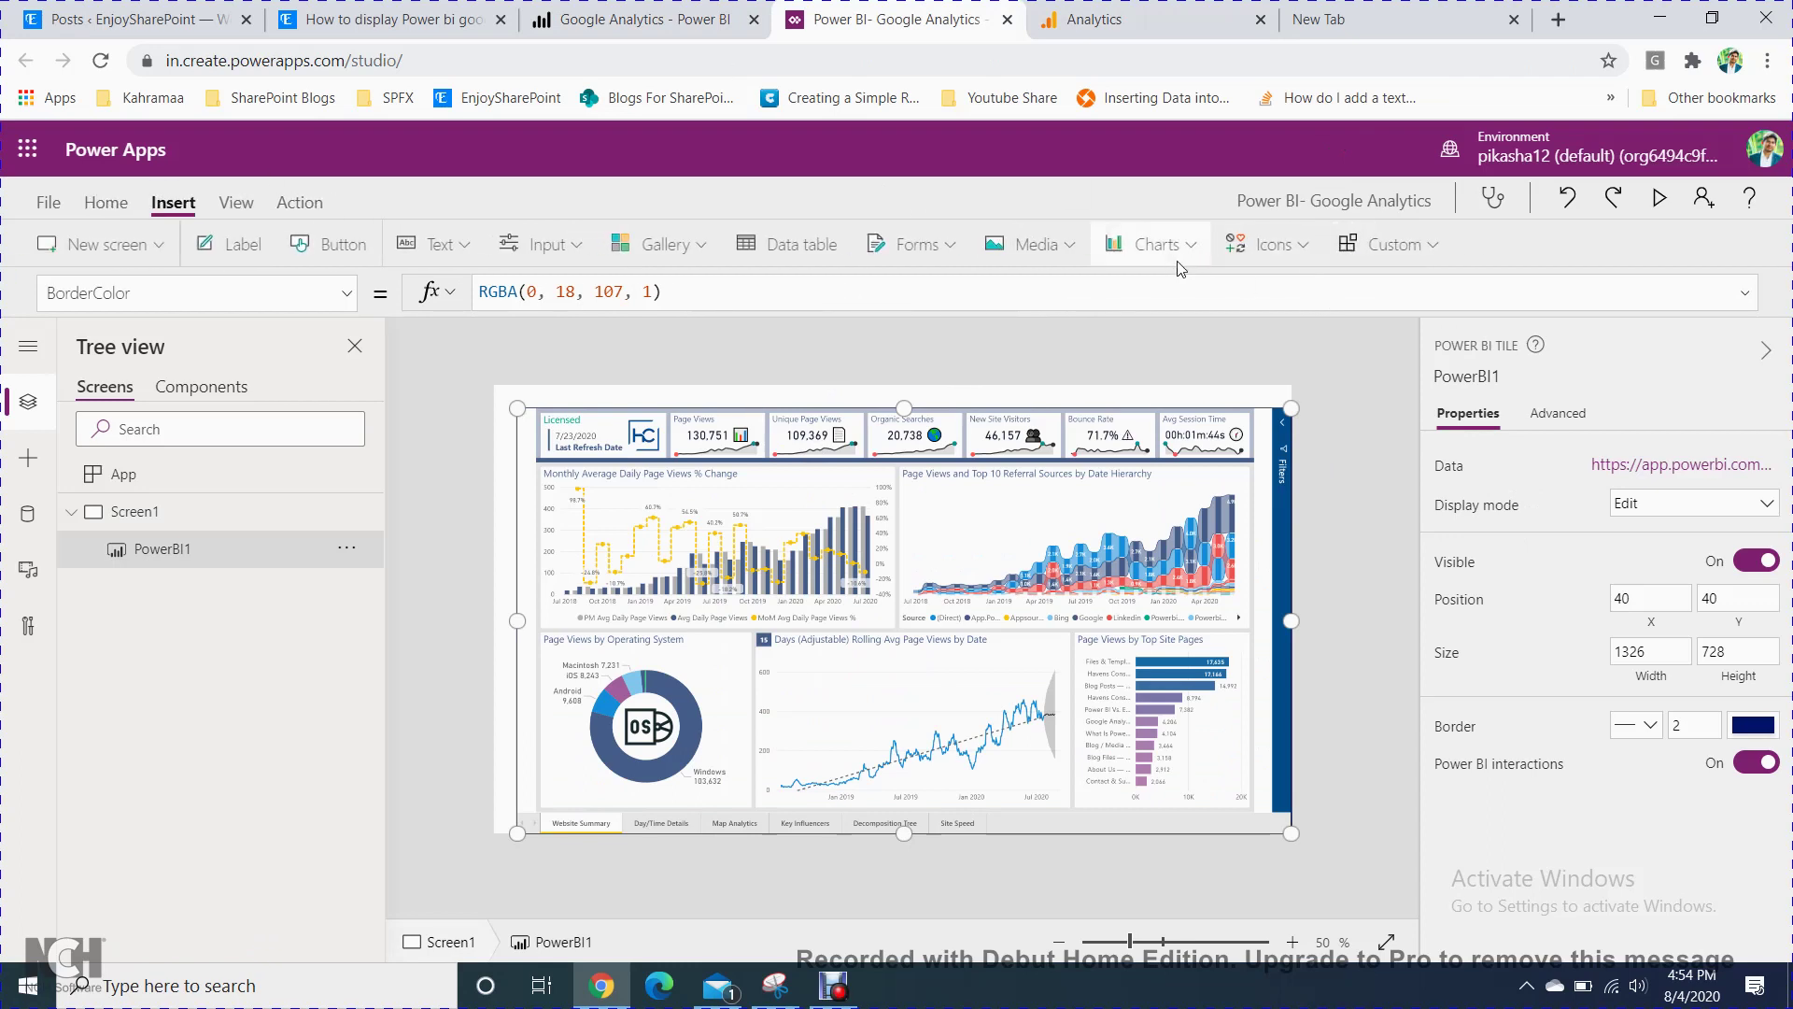
{"action": "left_click", "coordinate": [1194, 248]}
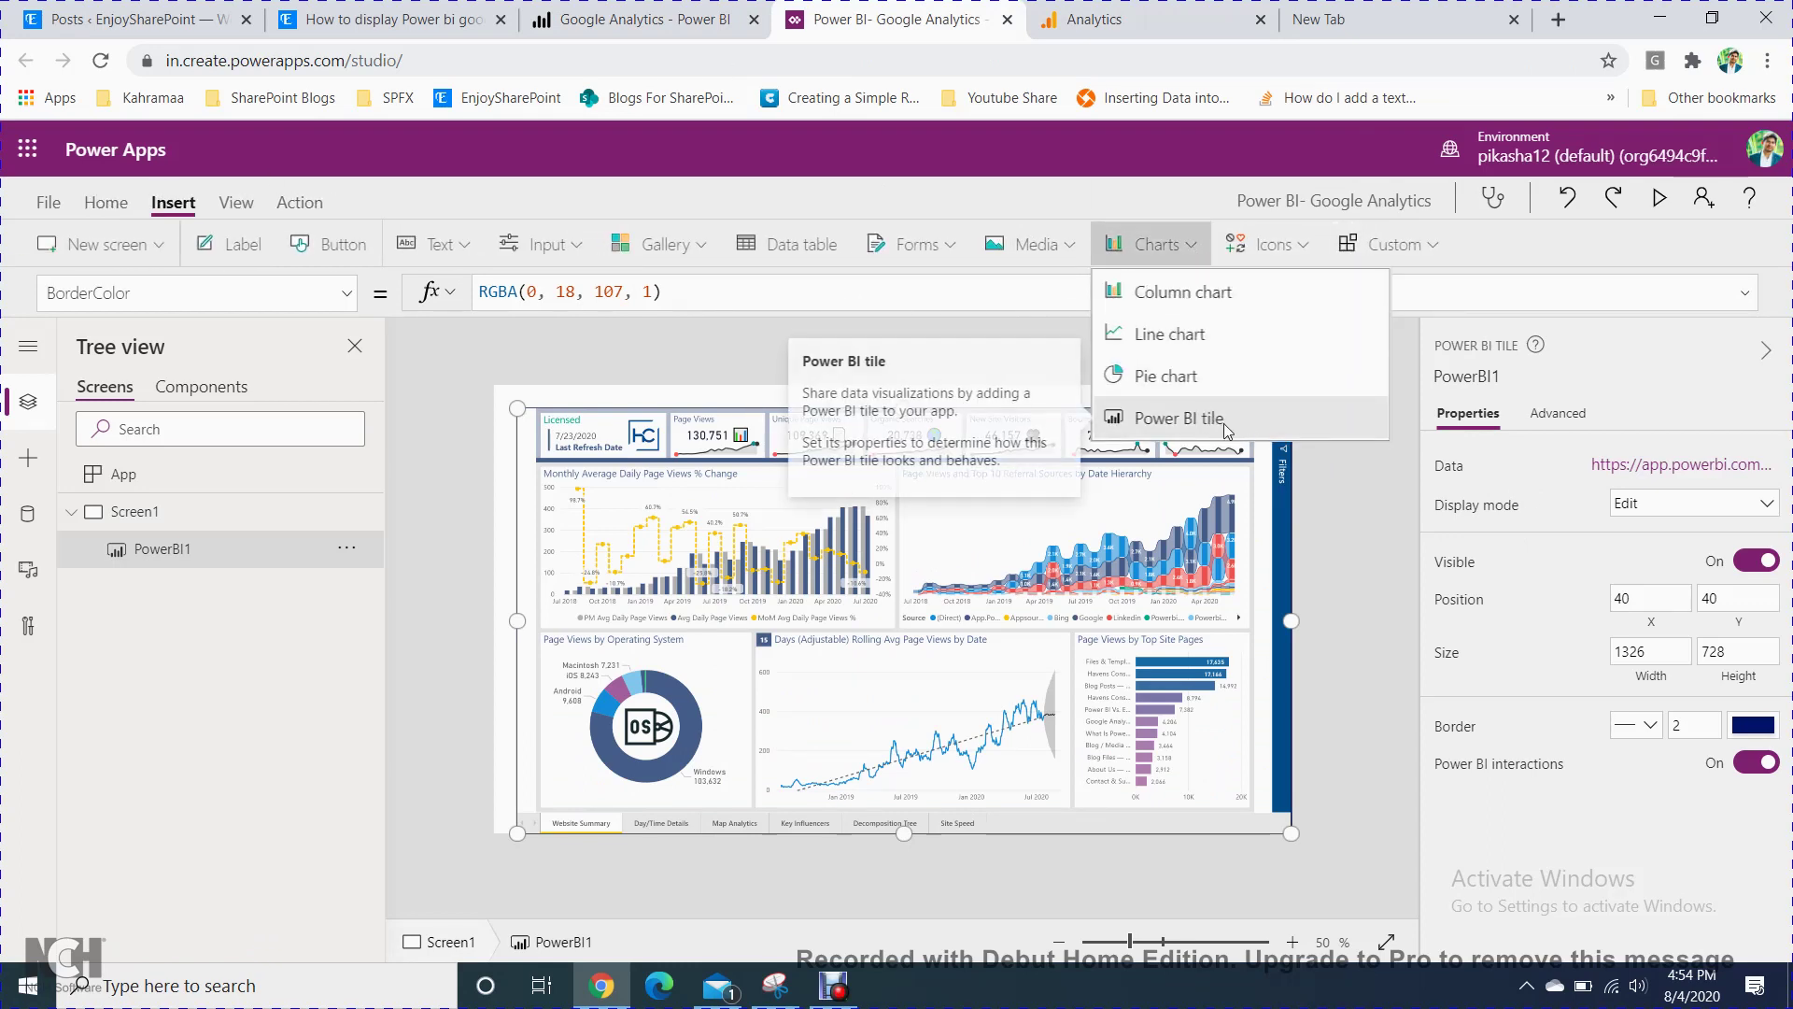
{"action": "key", "text": "Escape"}
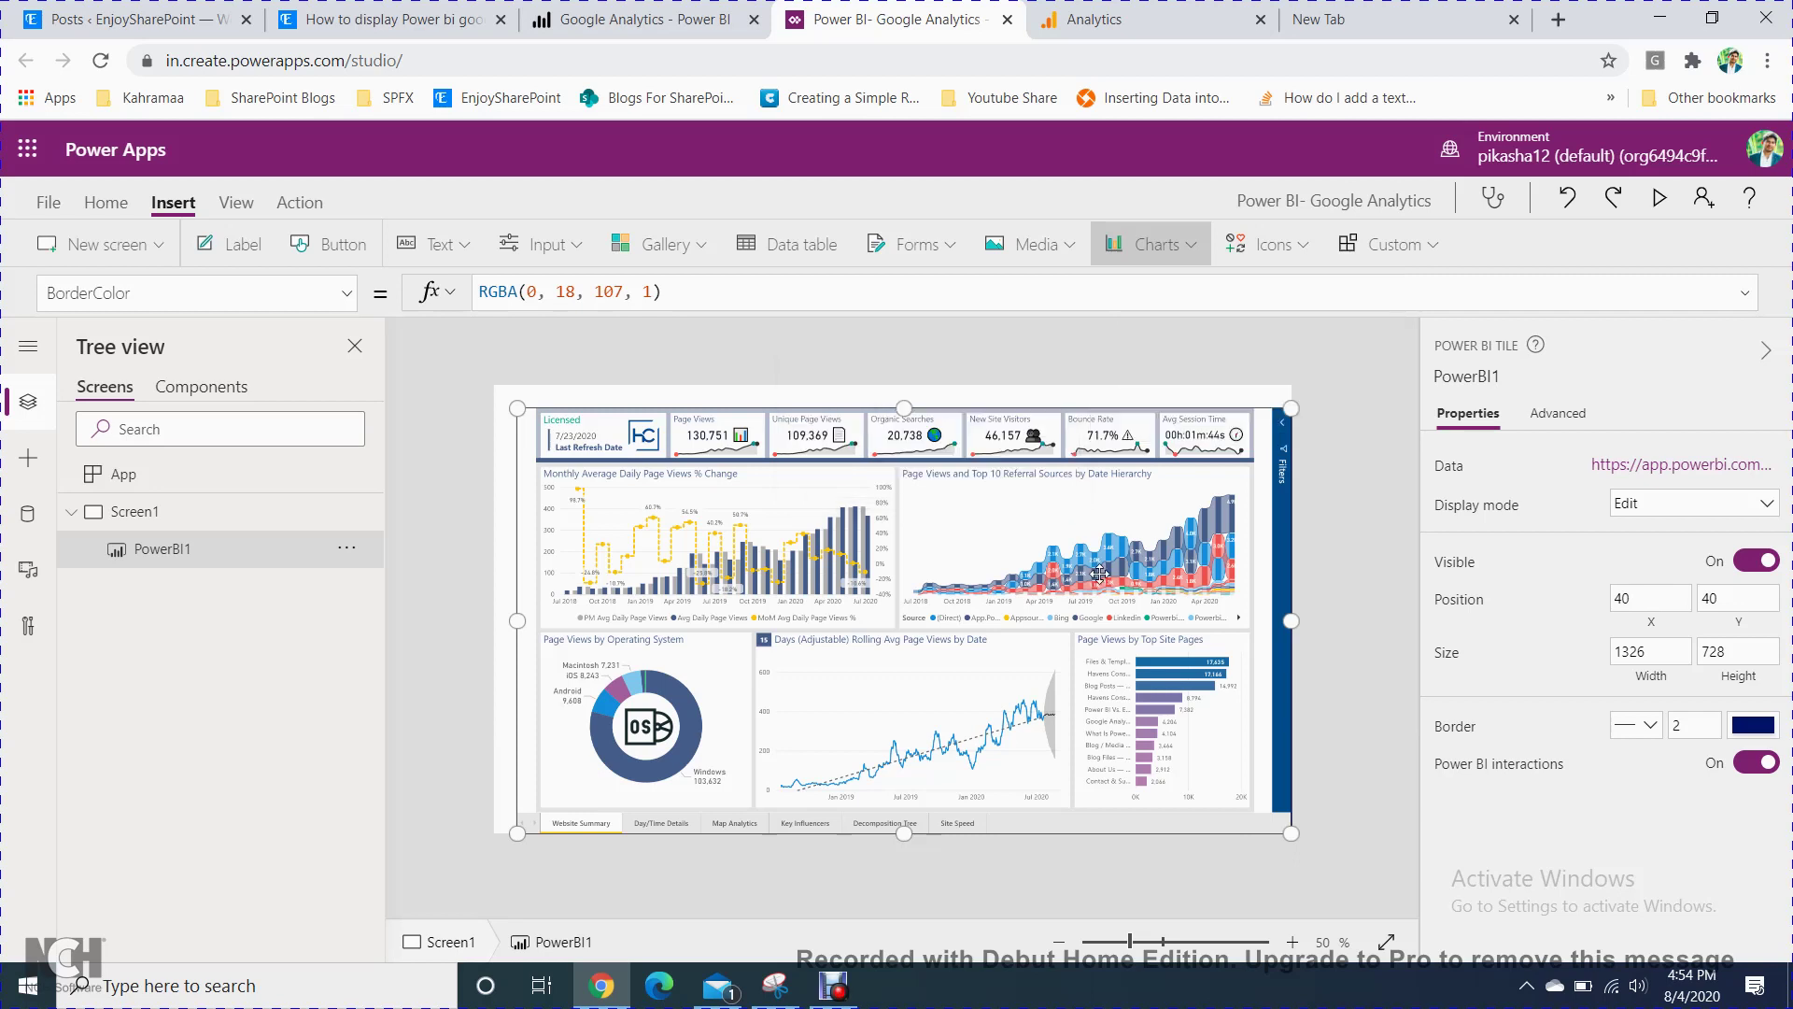
Display the TileUrl property formula of the PowerBI1 tile, then deselect the tile.
{"action": "left_click", "coordinate": [350, 297]}
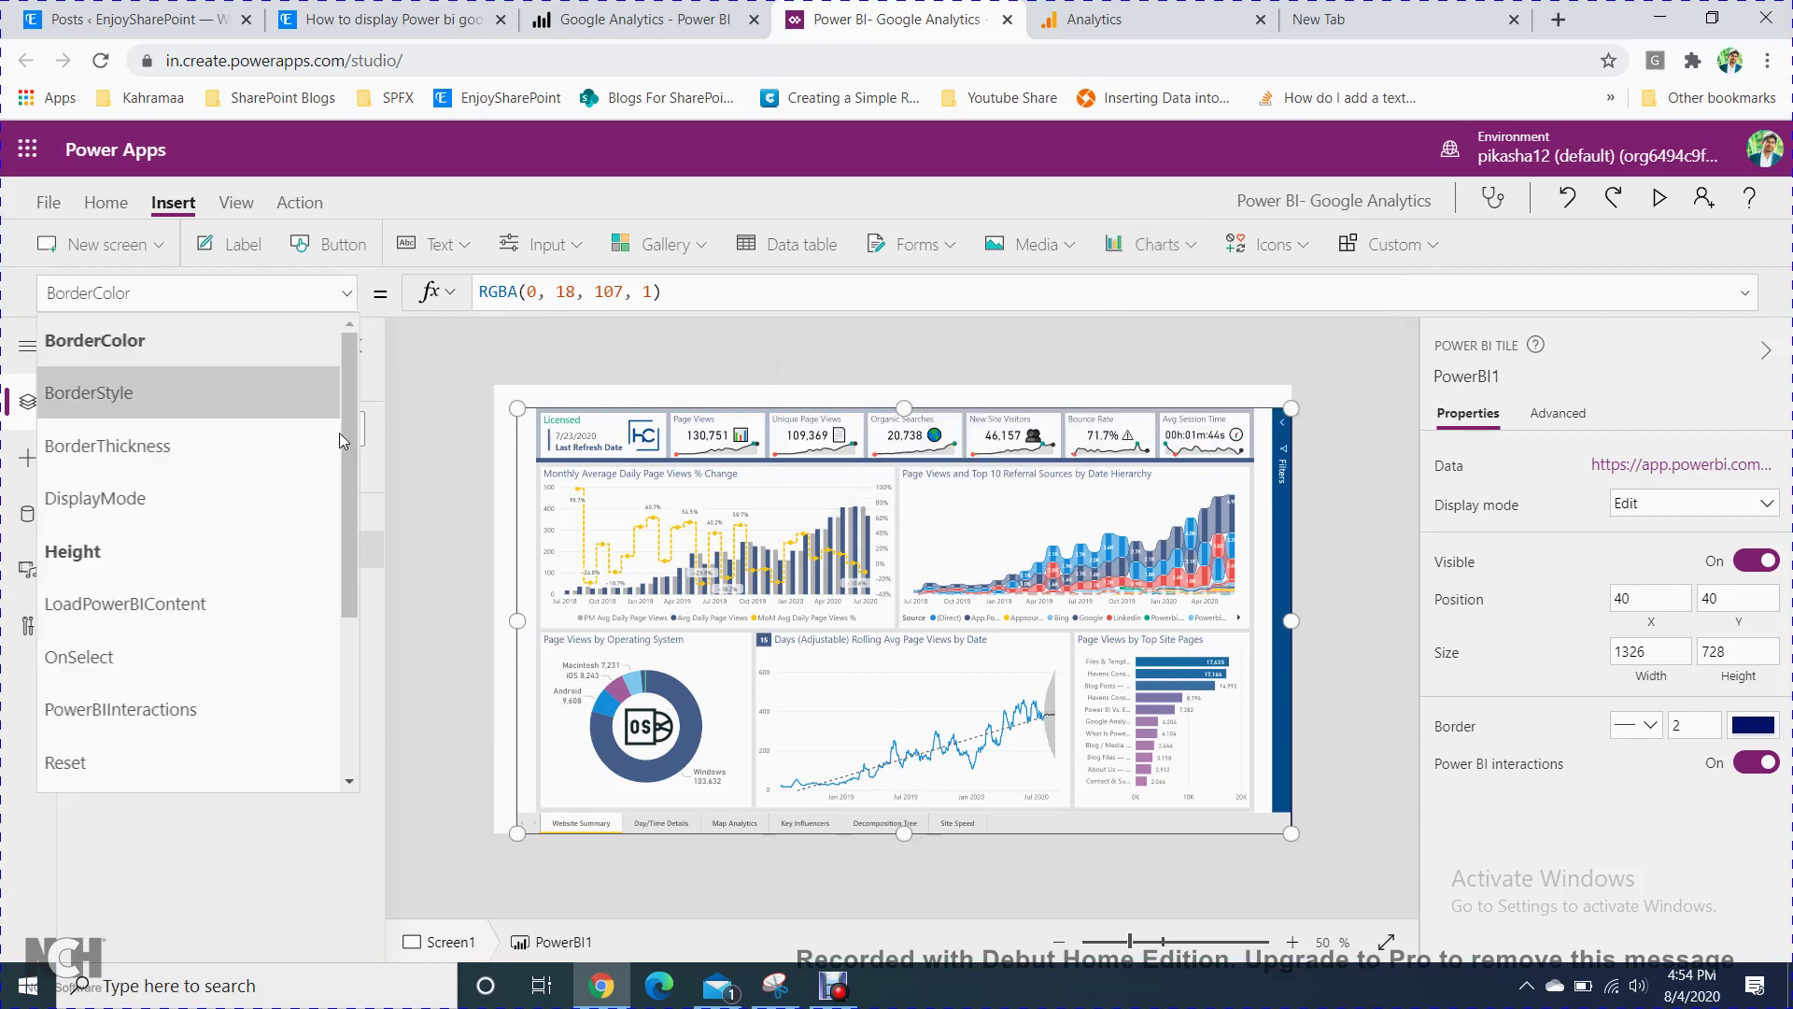
{"action": "scroll", "coordinate": [344, 659], "scroll_direction": "down", "scroll_amount": 3}
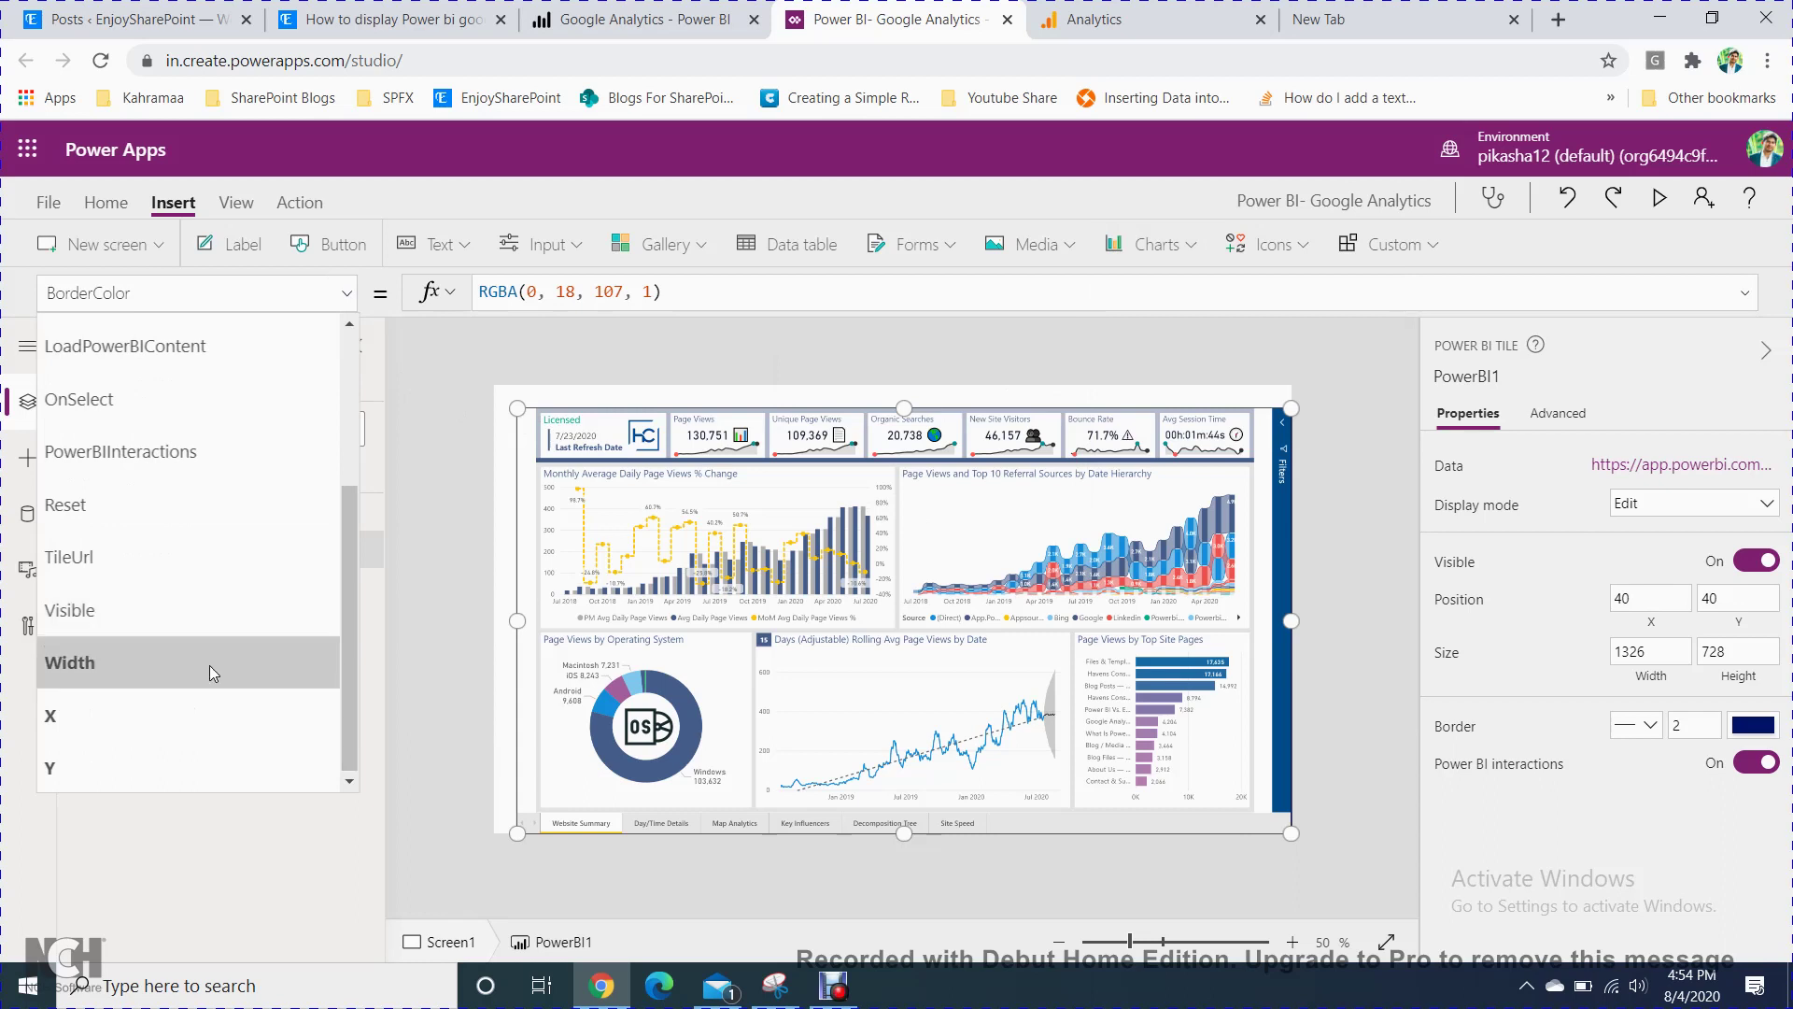
{"action": "left_click", "coordinate": [205, 557]}
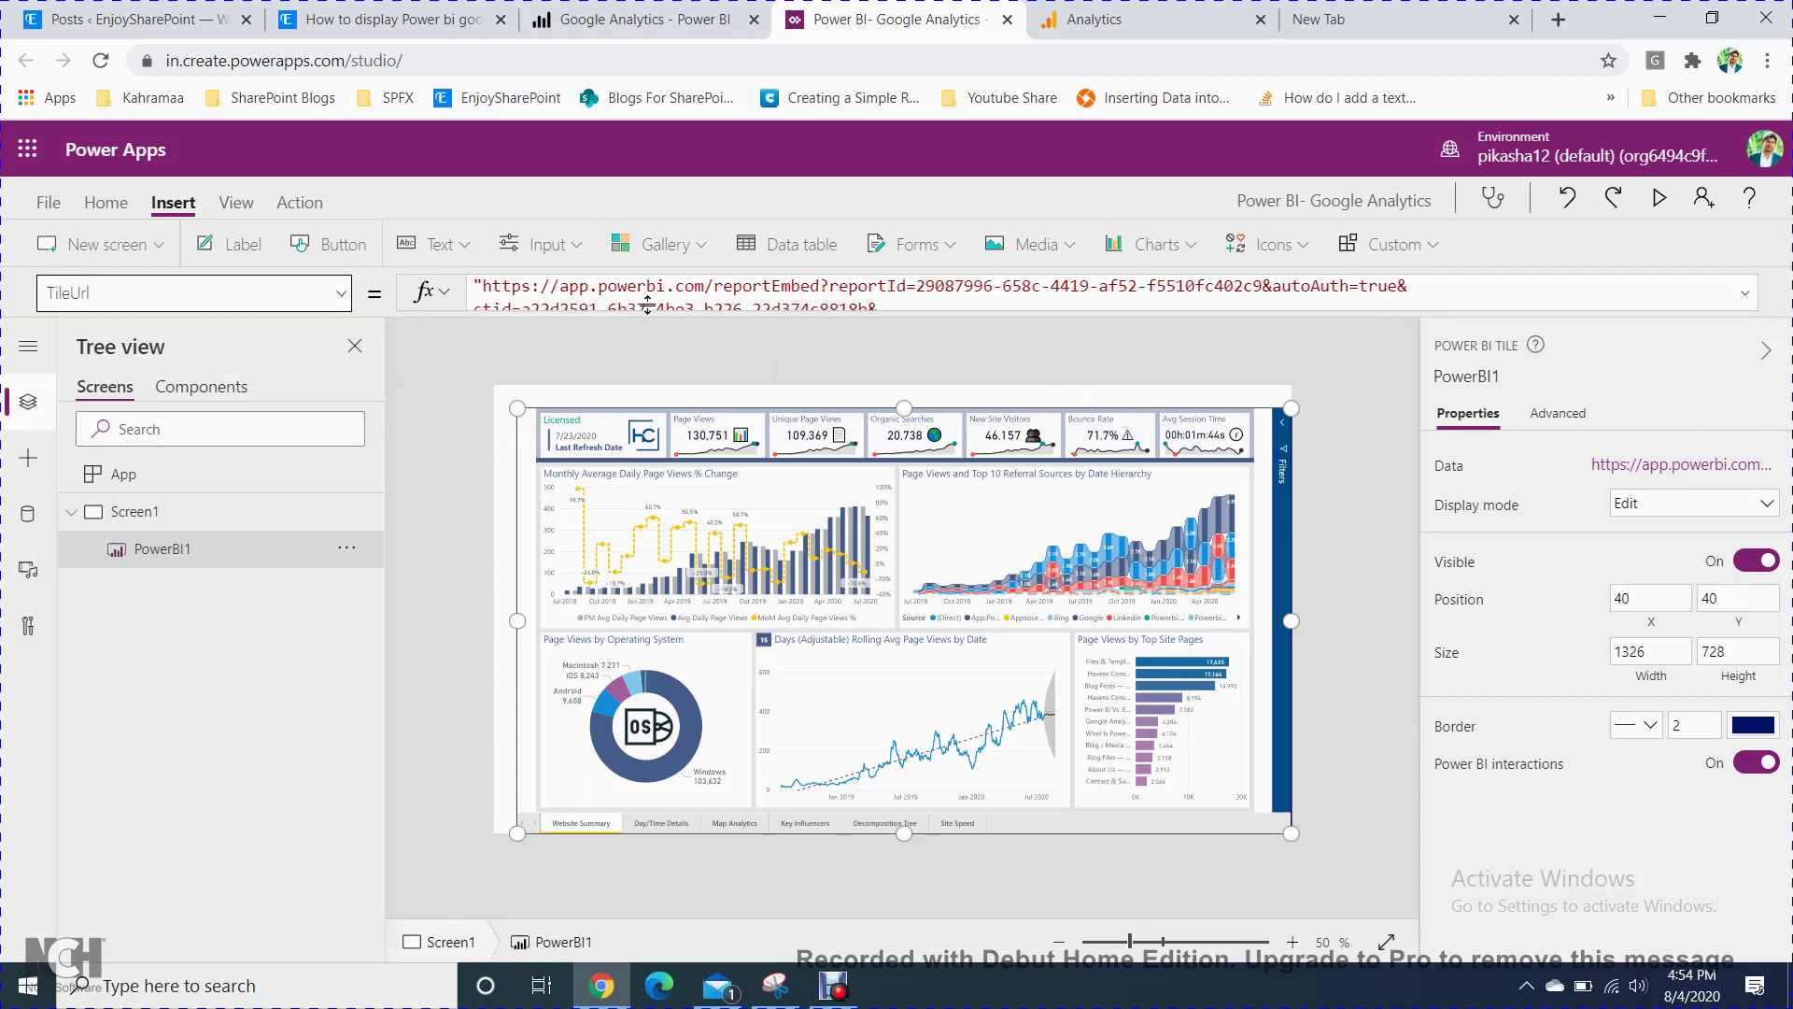
{"action": "left_click", "coordinate": [444, 406]}
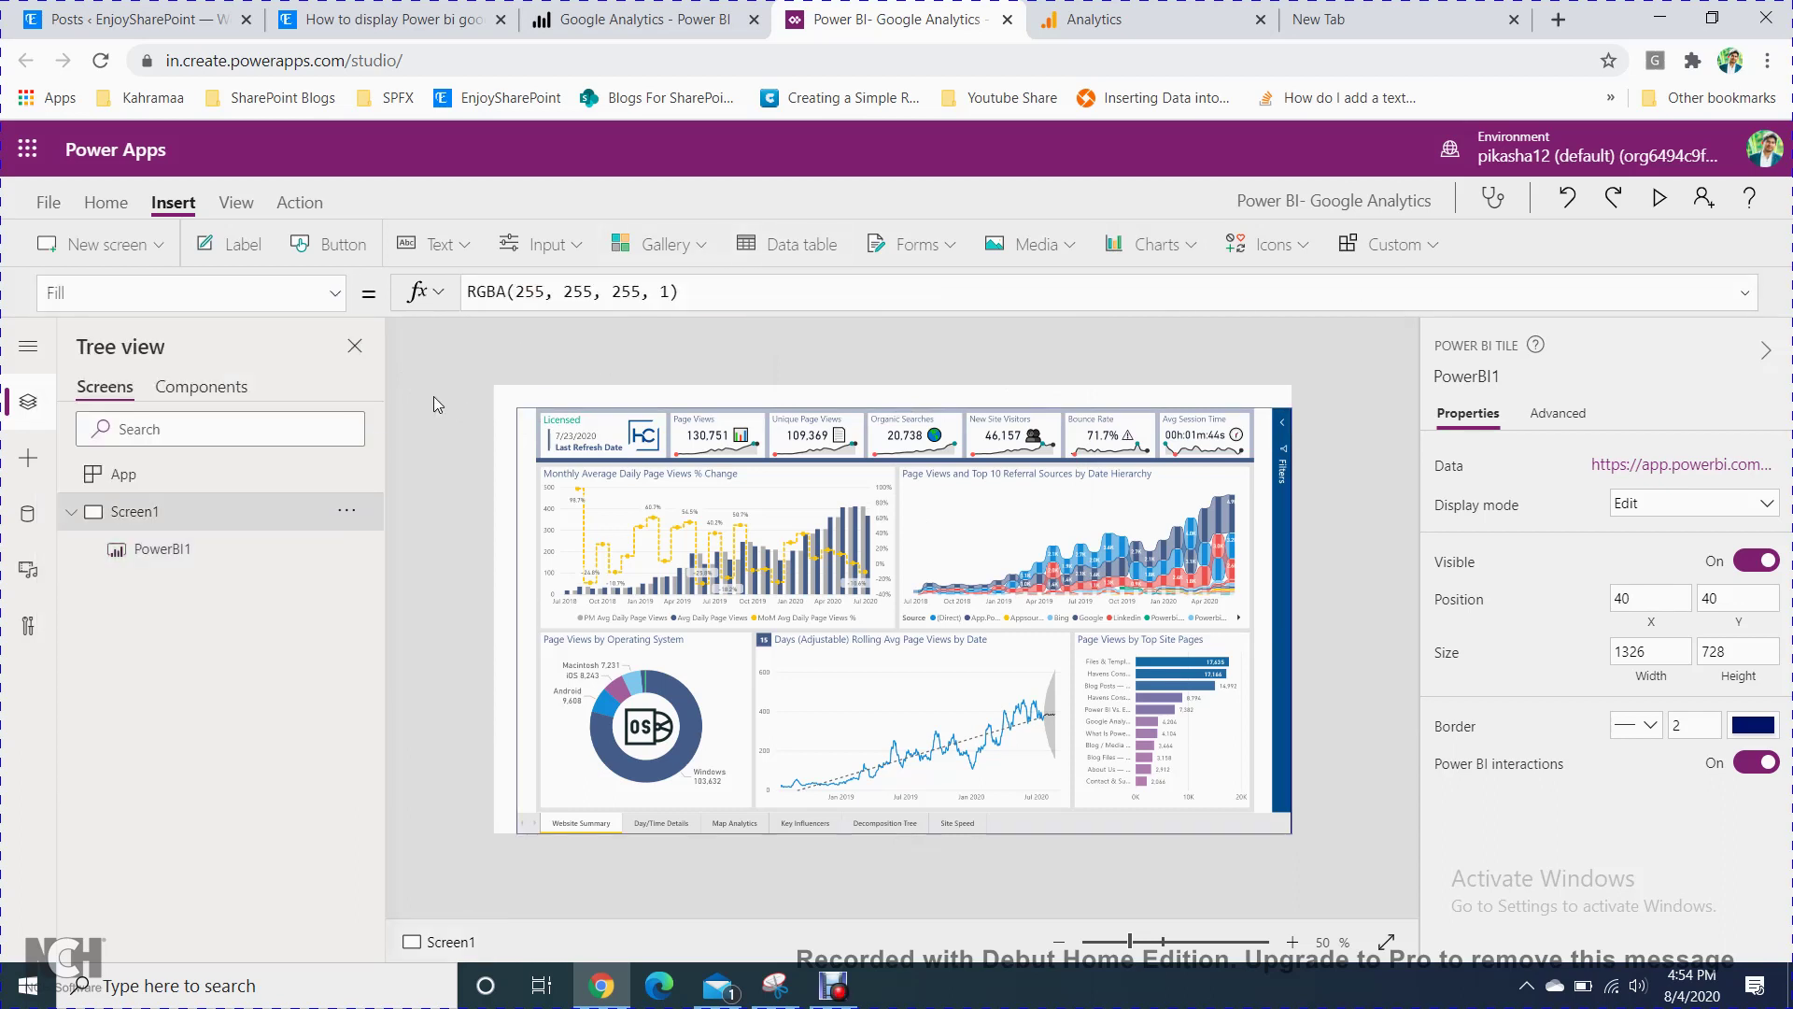
Preview the app and examine the report's Website Summary, Day/Time Details and Map Analytics pages.
{"action": "left_click", "coordinate": [1659, 199]}
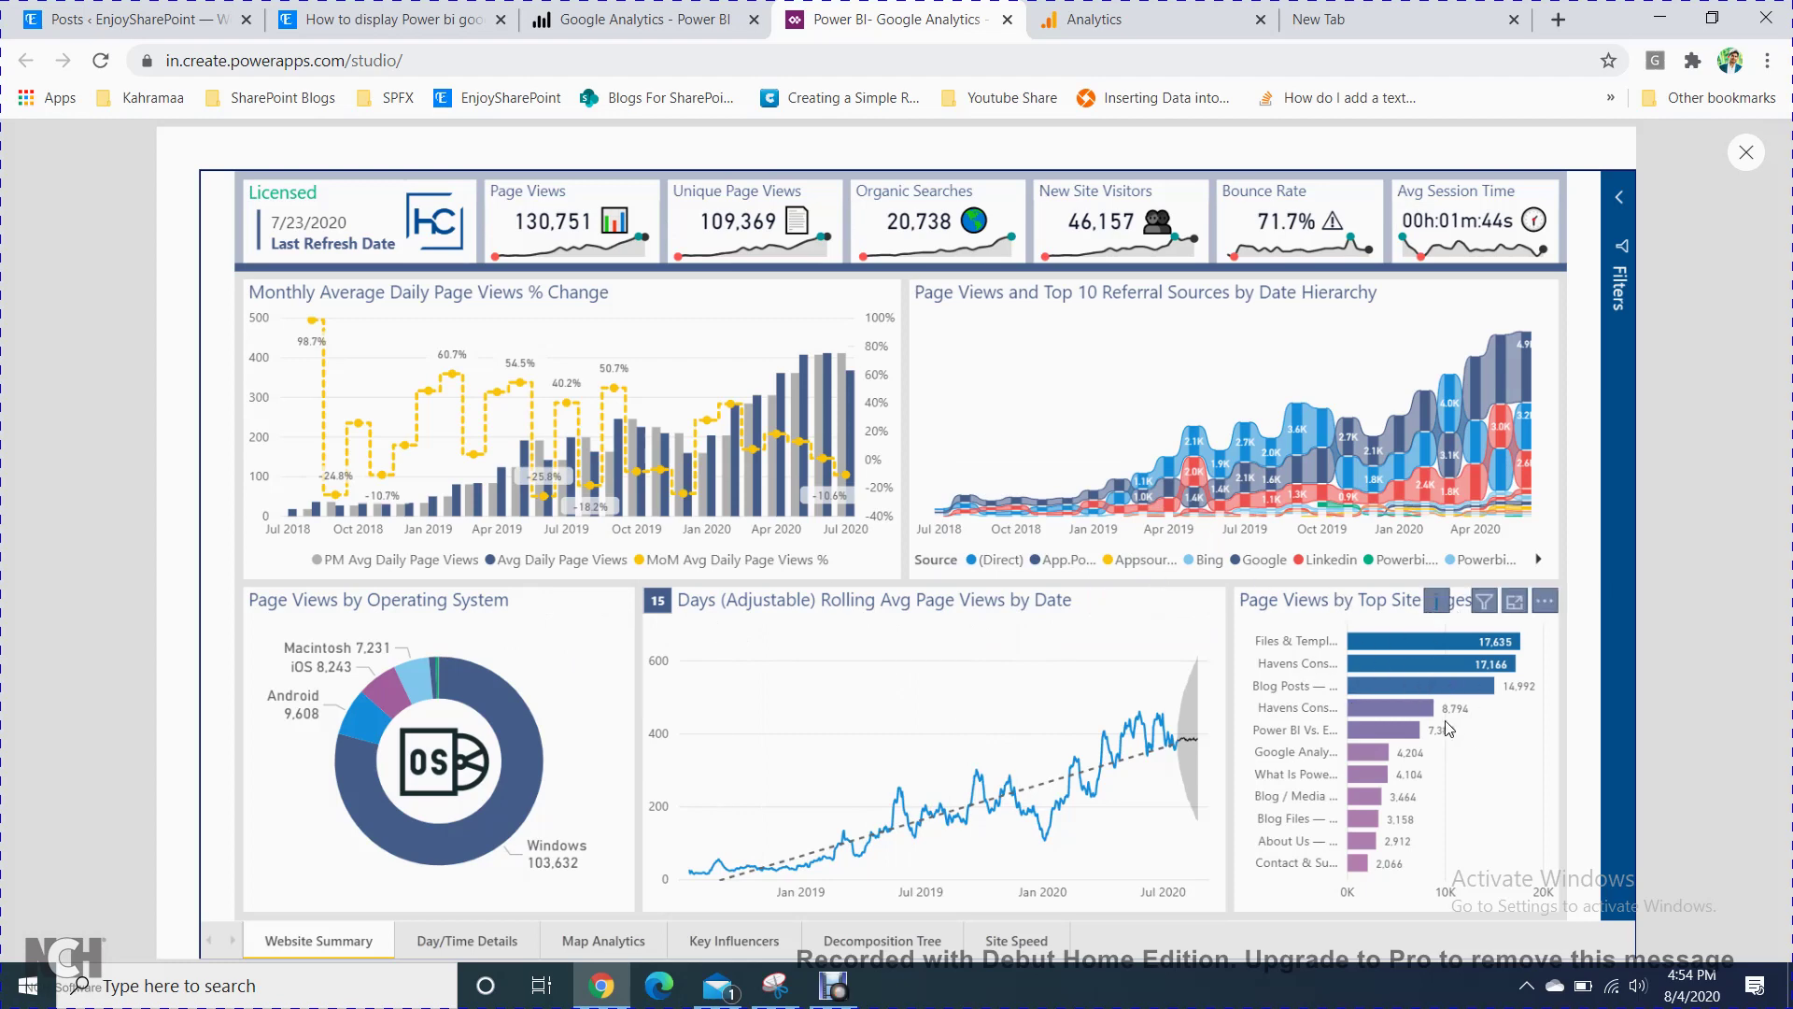
{"action": "mouse_move", "coordinate": [1388, 684]}
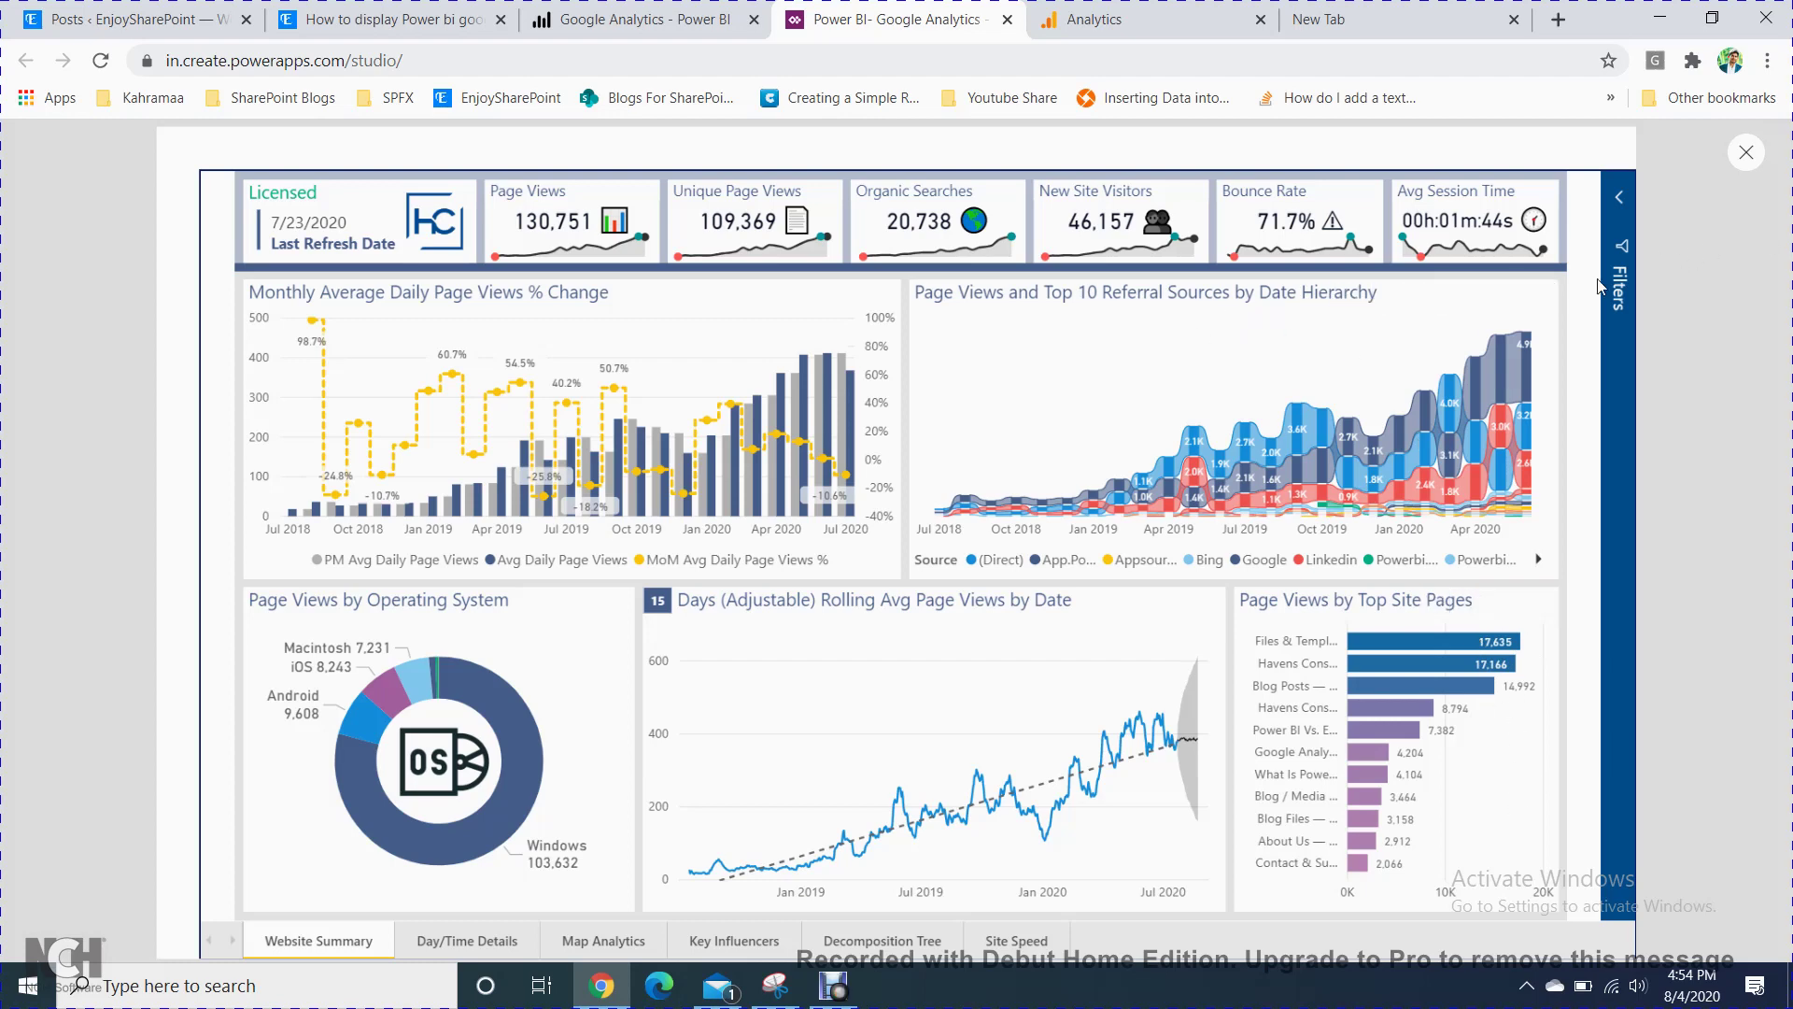
{"action": "left_click", "coordinate": [492, 940]}
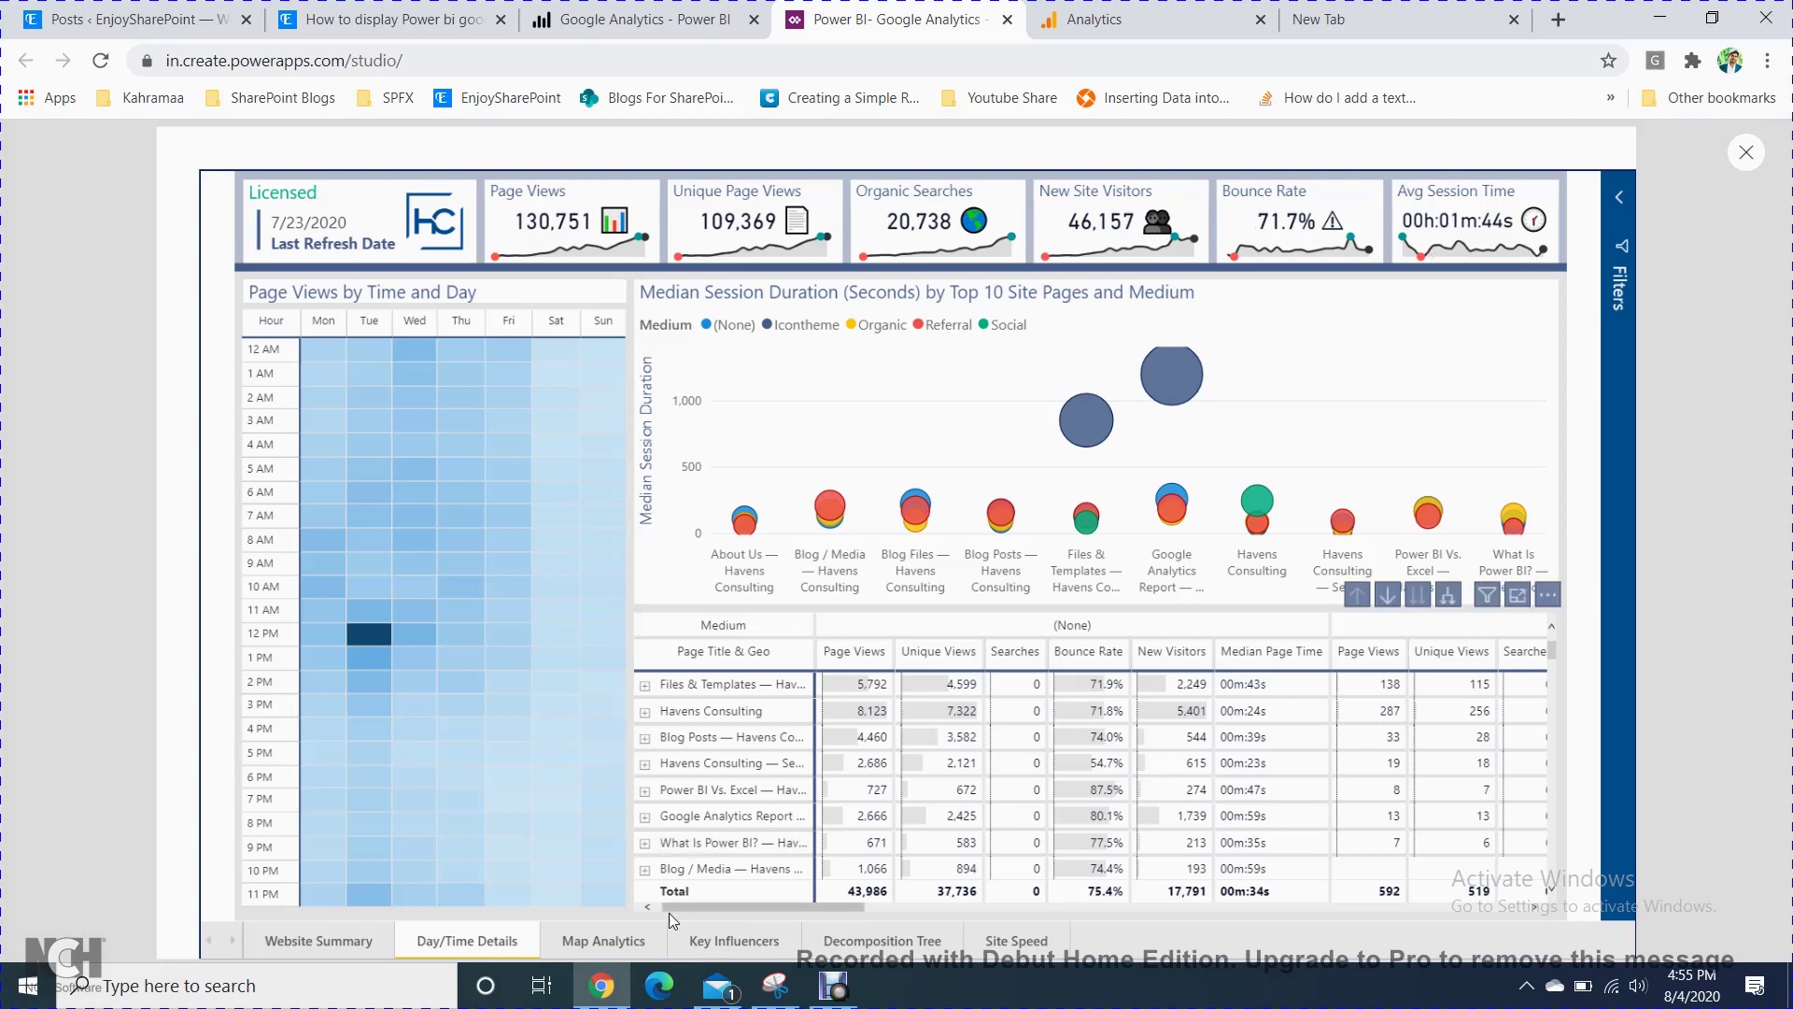
{"action": "left_click", "coordinate": [613, 937]}
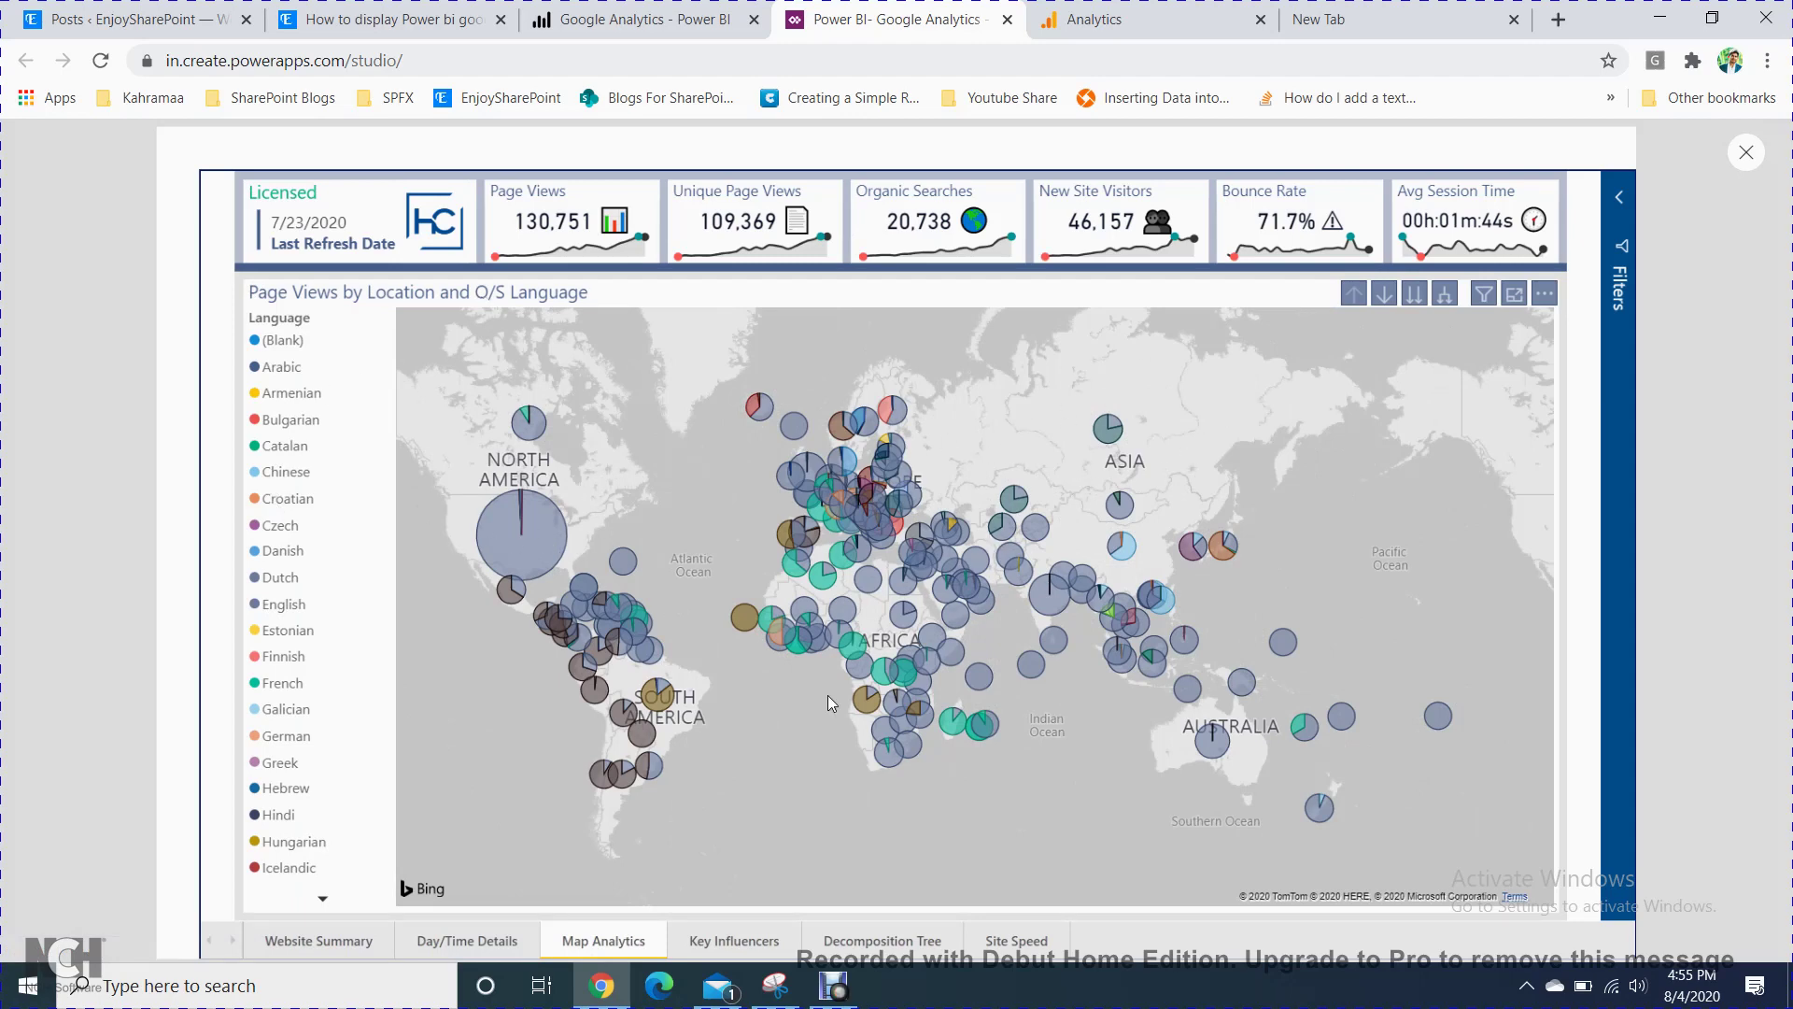
On the Key Influencers page, analyze what influences Median Session Duration to be 1-2 Minutes.
{"action": "left_click", "coordinate": [717, 943]}
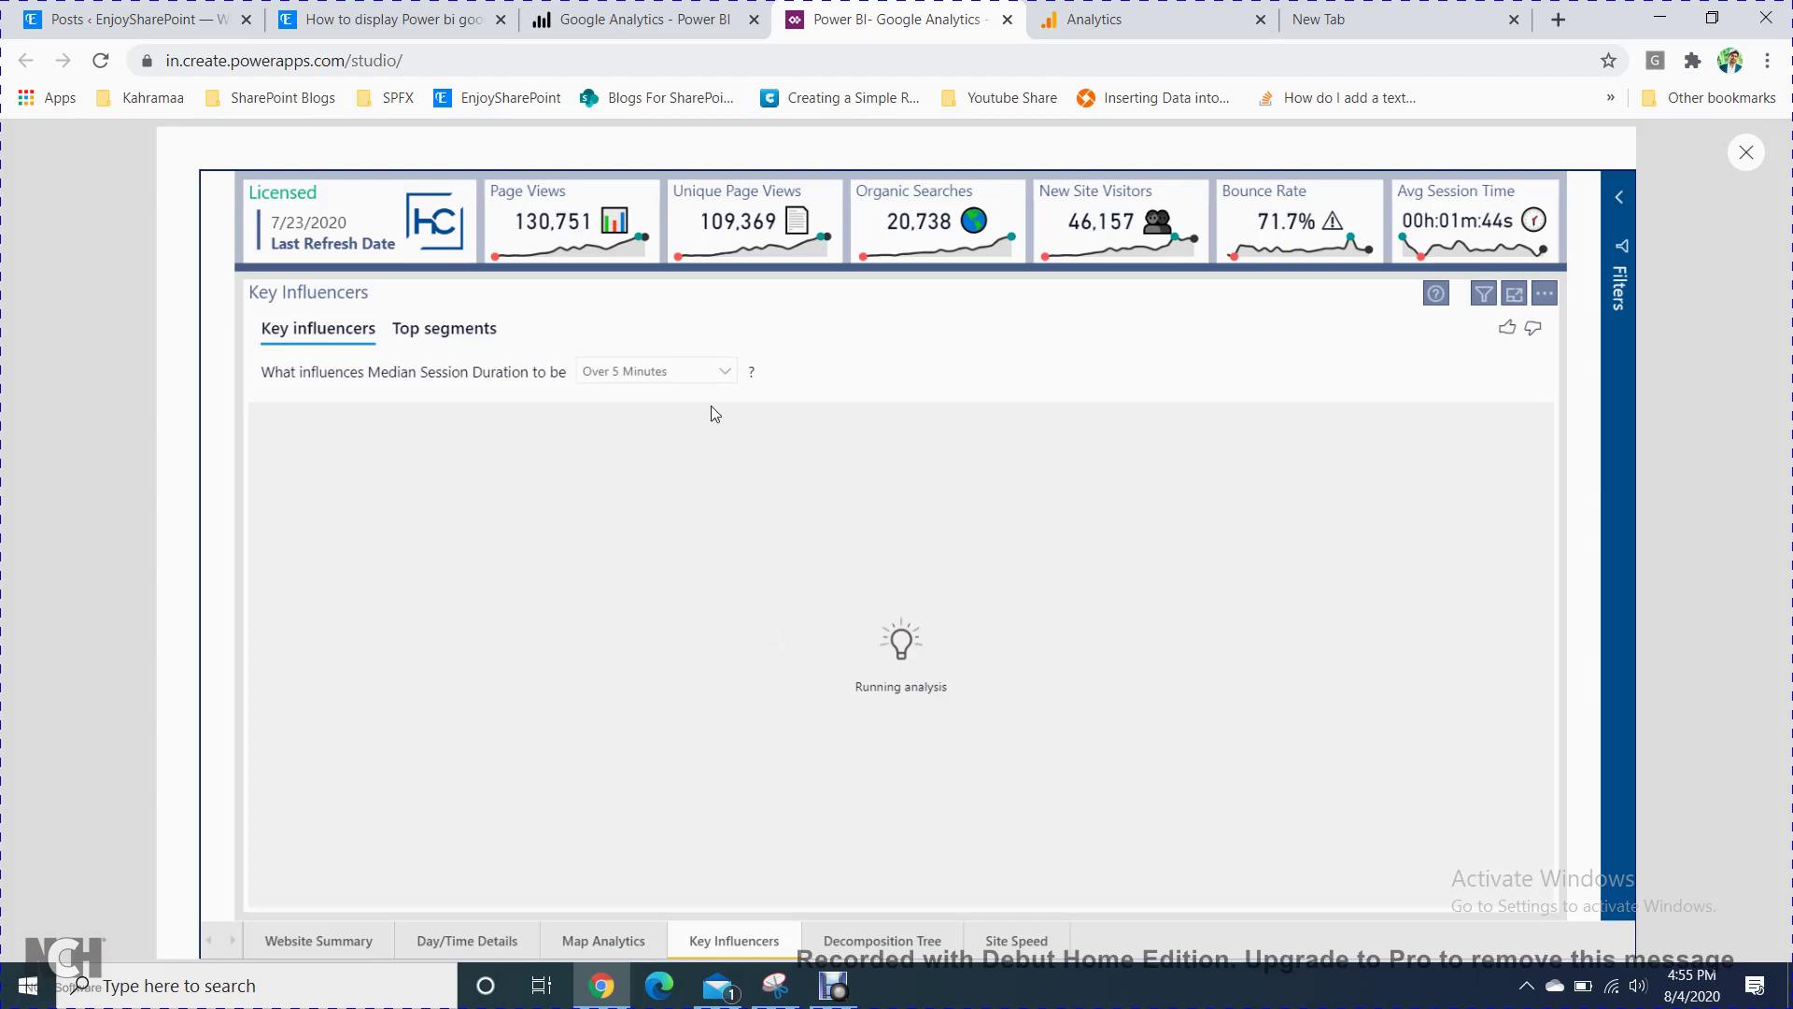
{"action": "left_click", "coordinate": [707, 376]}
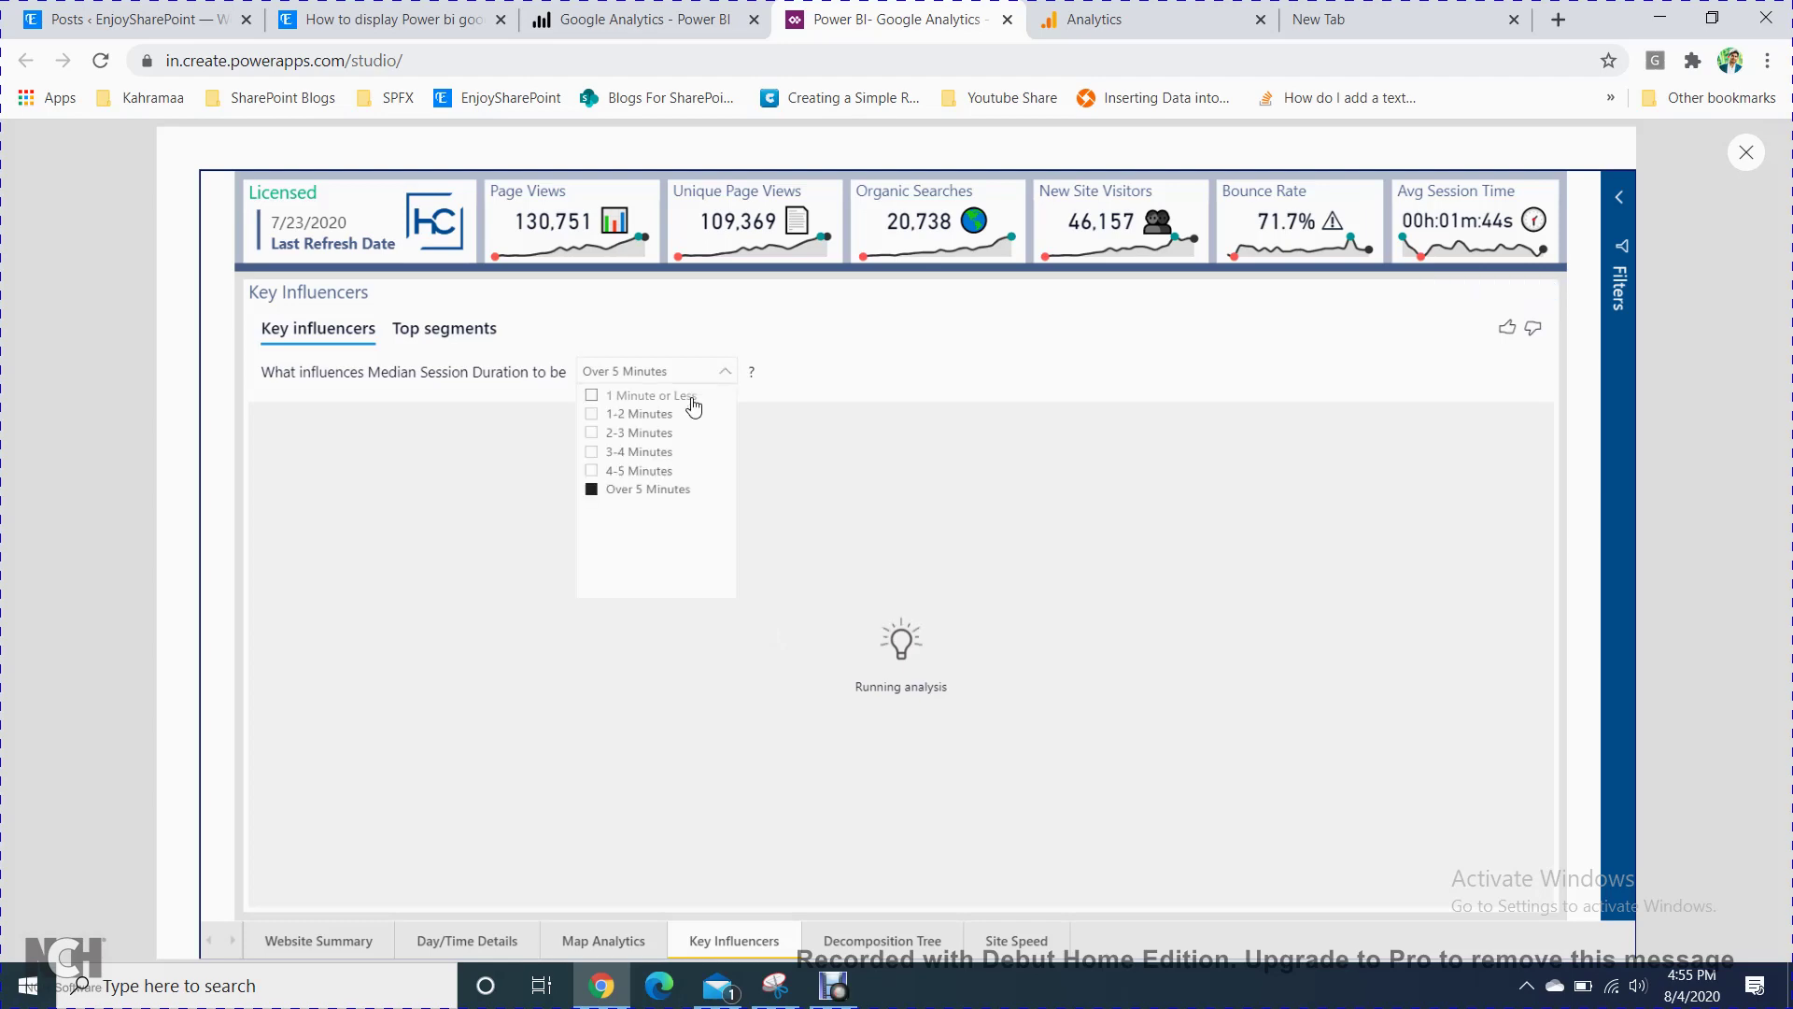
{"action": "left_click", "coordinate": [672, 417]}
{"action": "left_click", "coordinate": [887, 342]}
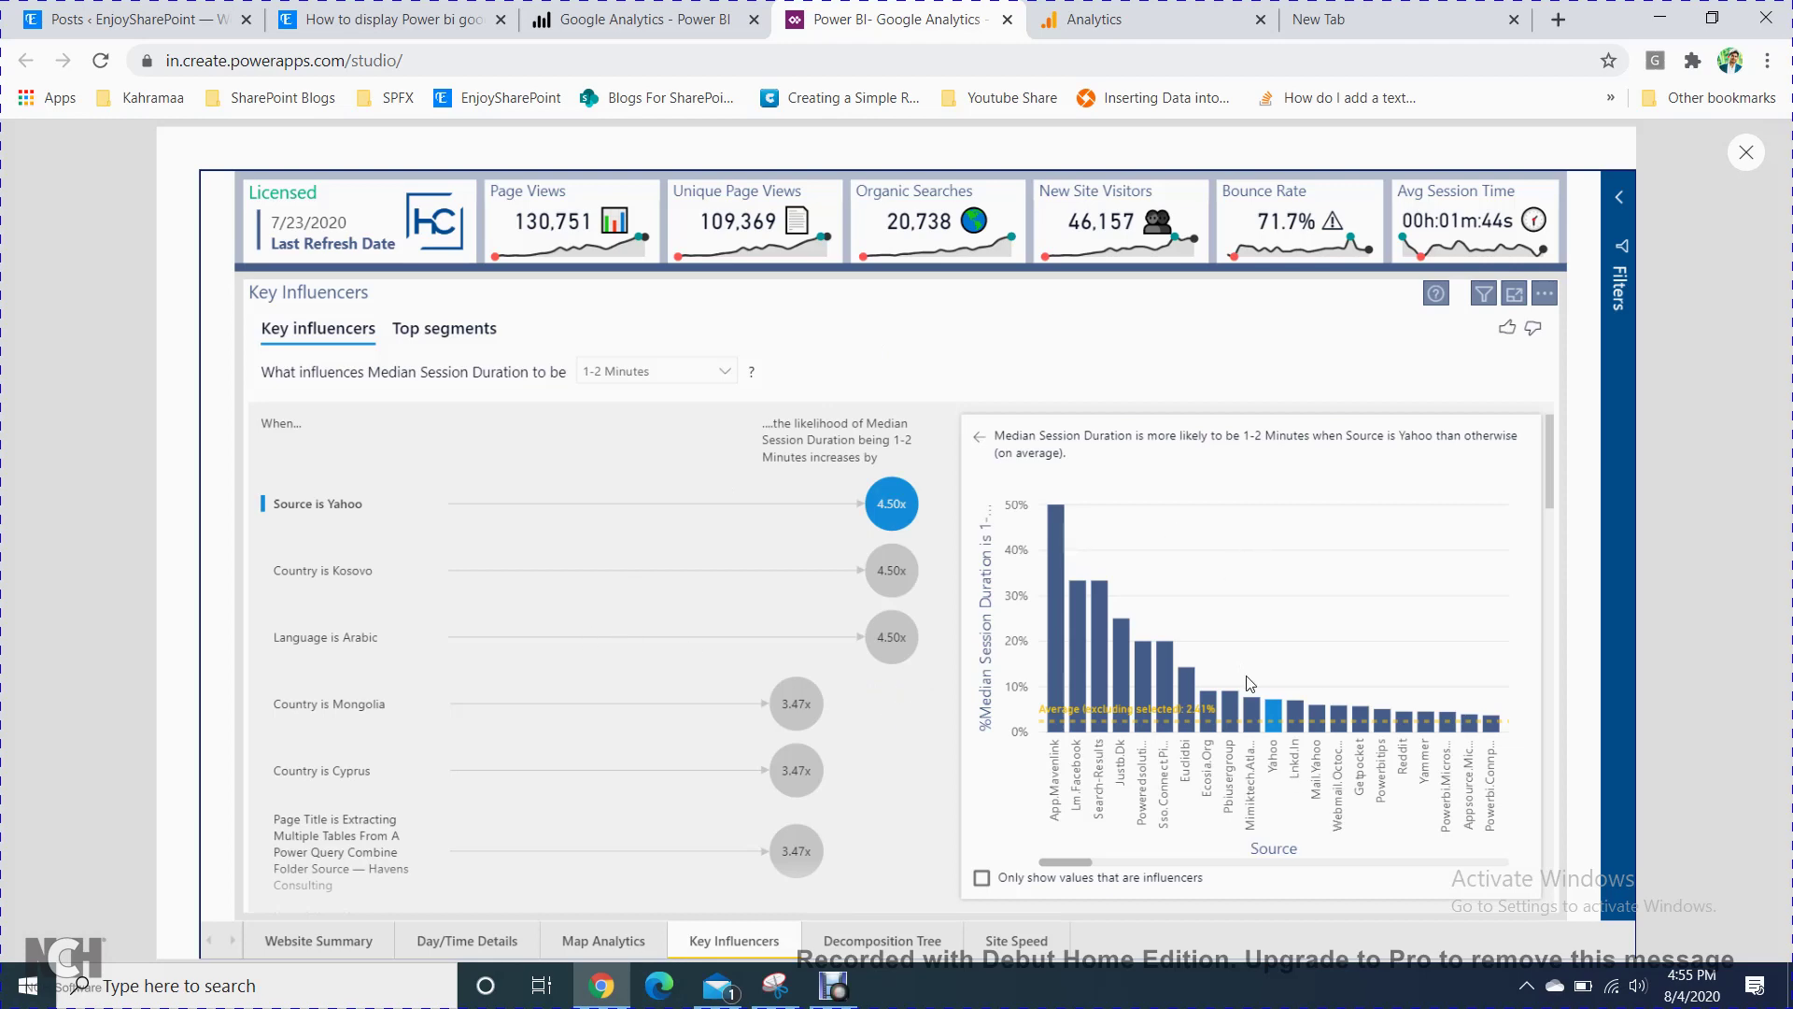
Show the Decomposition Tree page and inspect the fields available for splitting Metric Selection, without choosing one.
{"action": "left_click", "coordinate": [875, 945]}
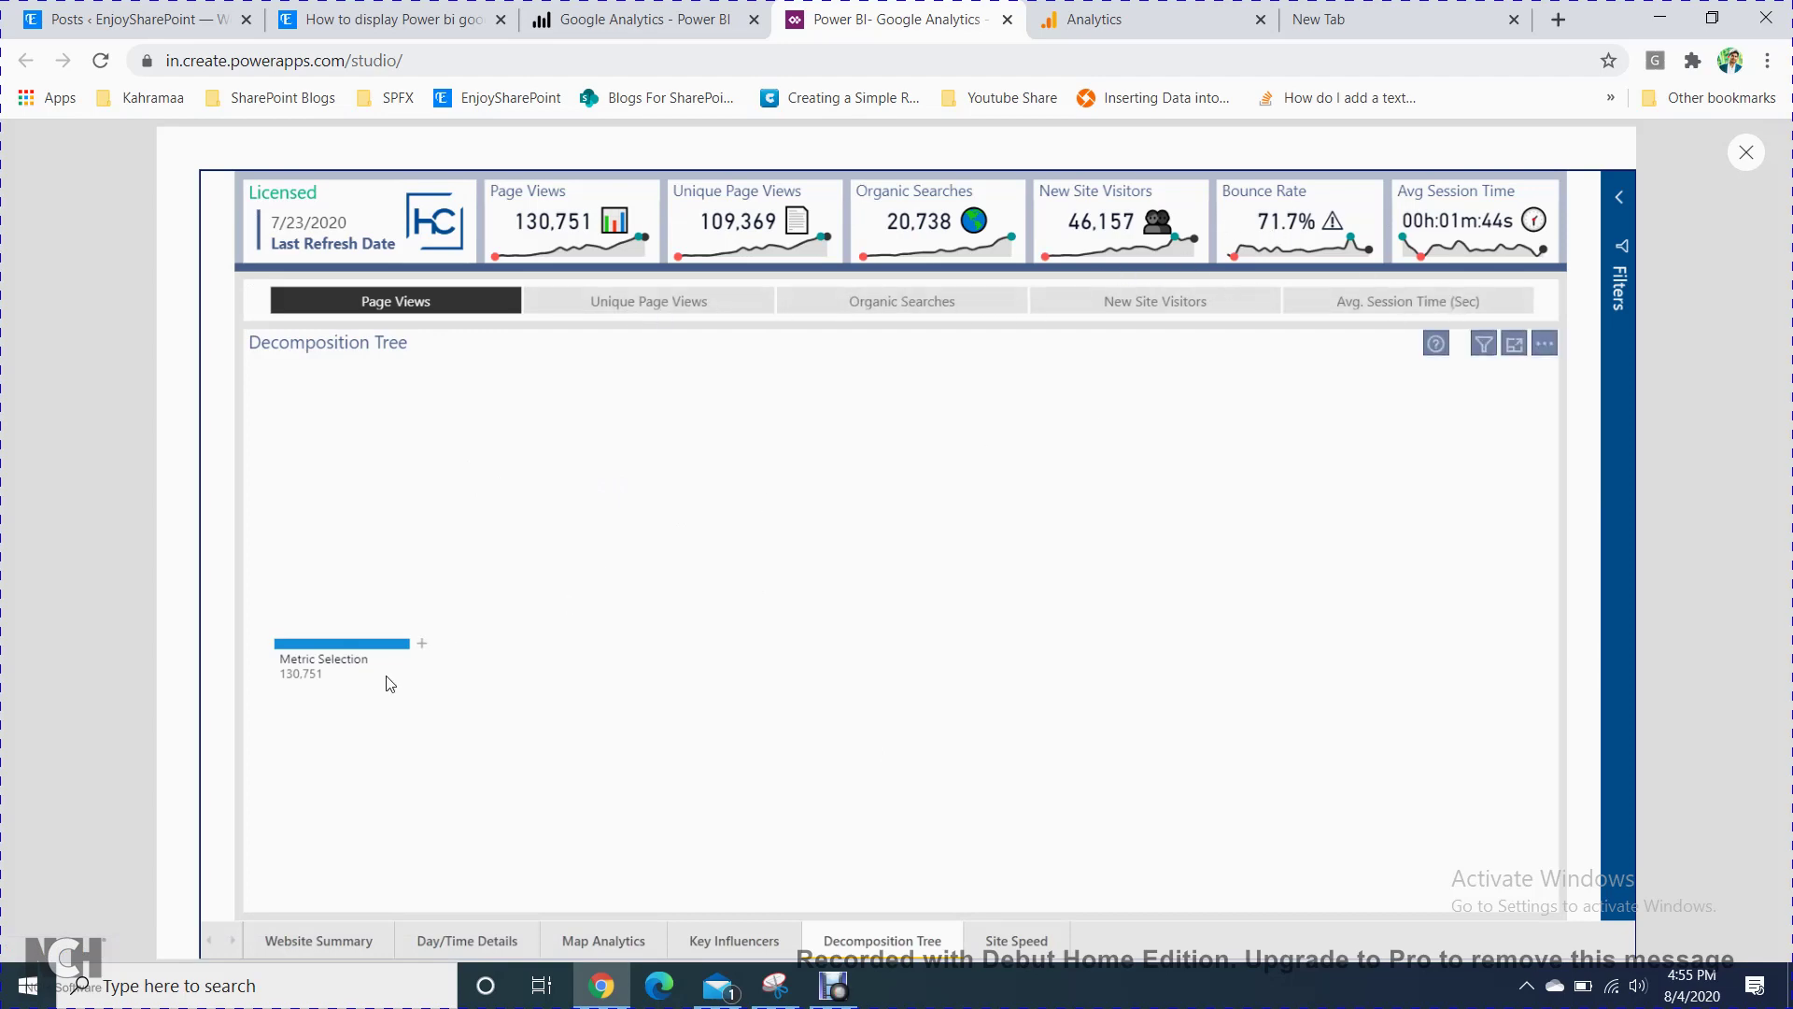
{"action": "left_click", "coordinate": [422, 644]}
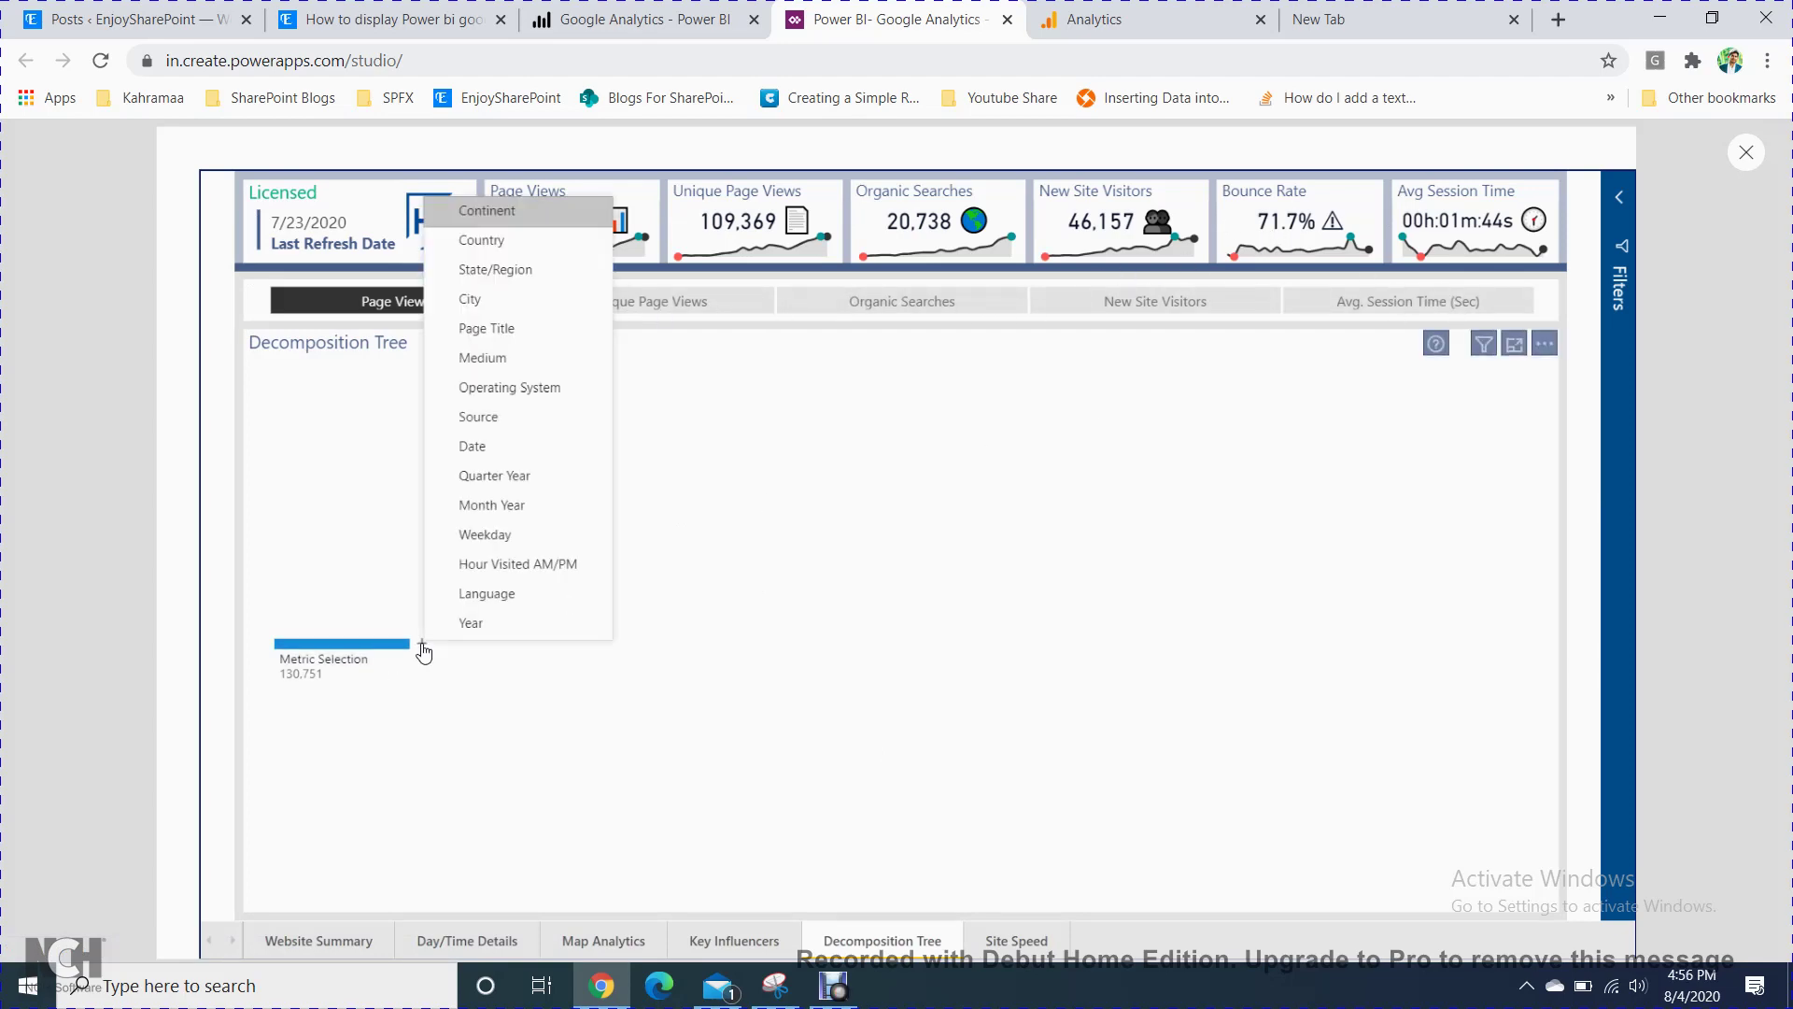
{"action": "left_click", "coordinate": [775, 518]}
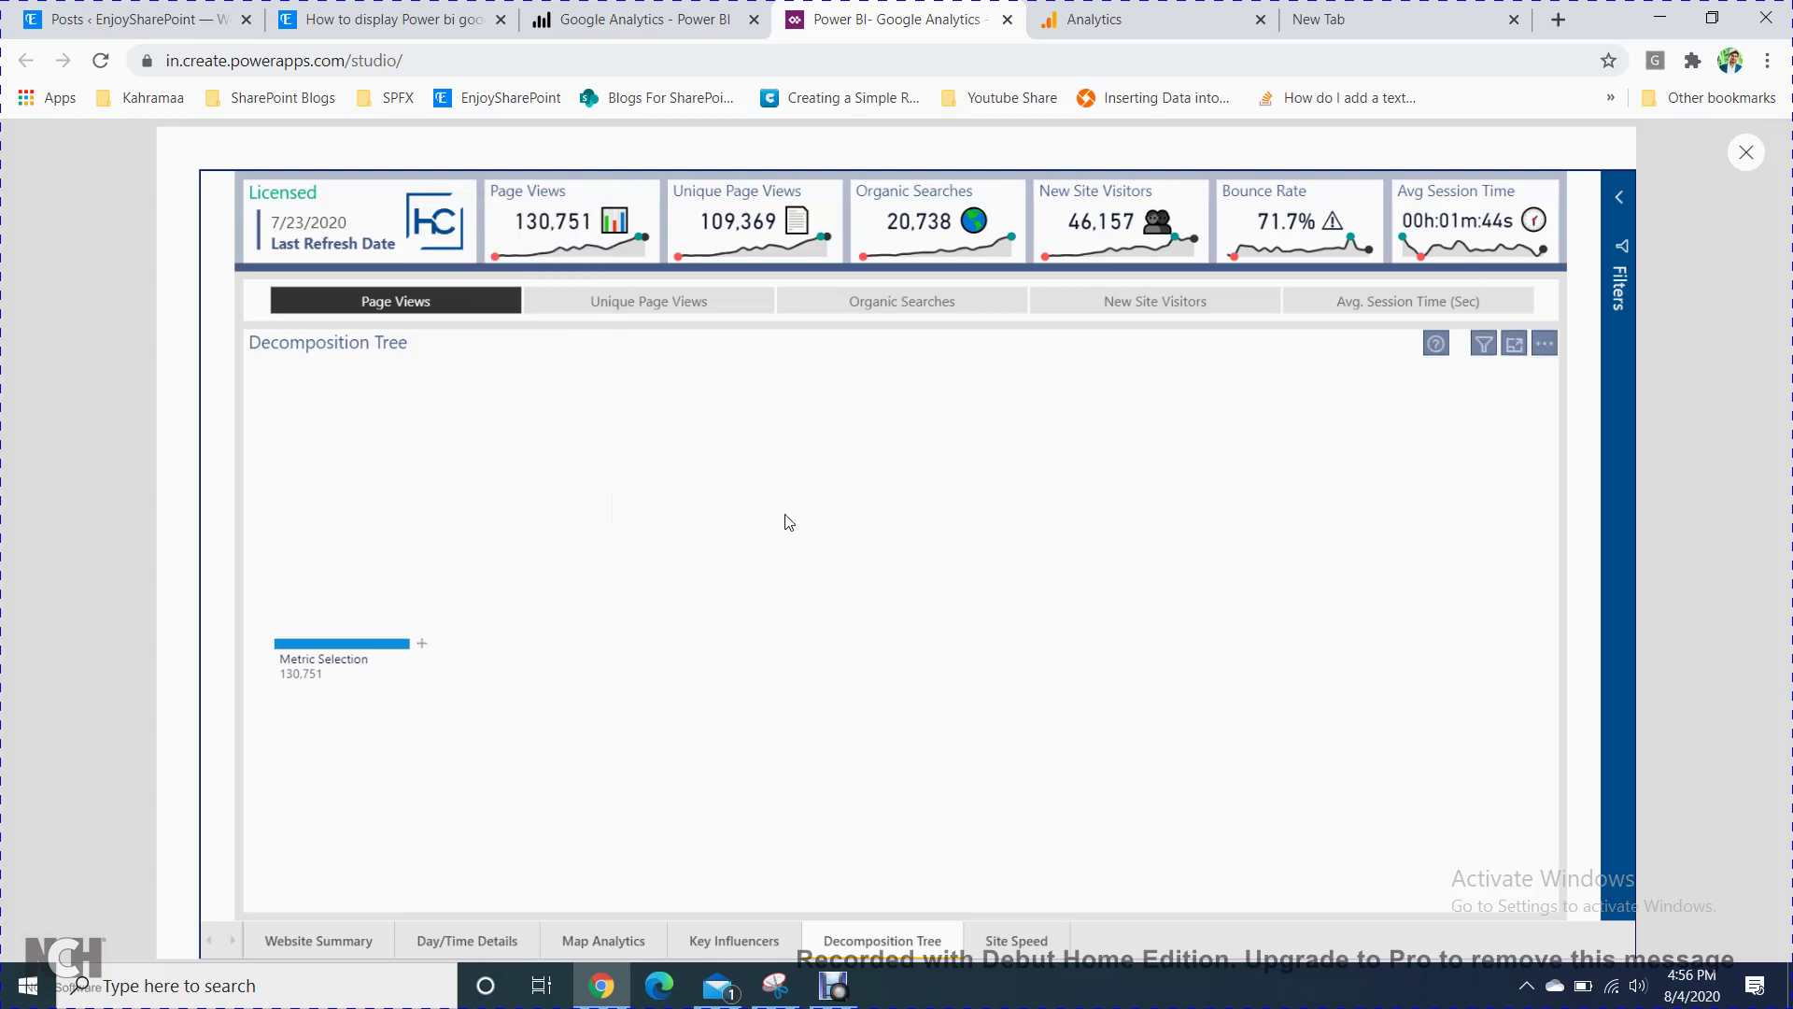
Examine the report's Site Speed page and close the app preview.
{"action": "left_click", "coordinate": [1015, 940]}
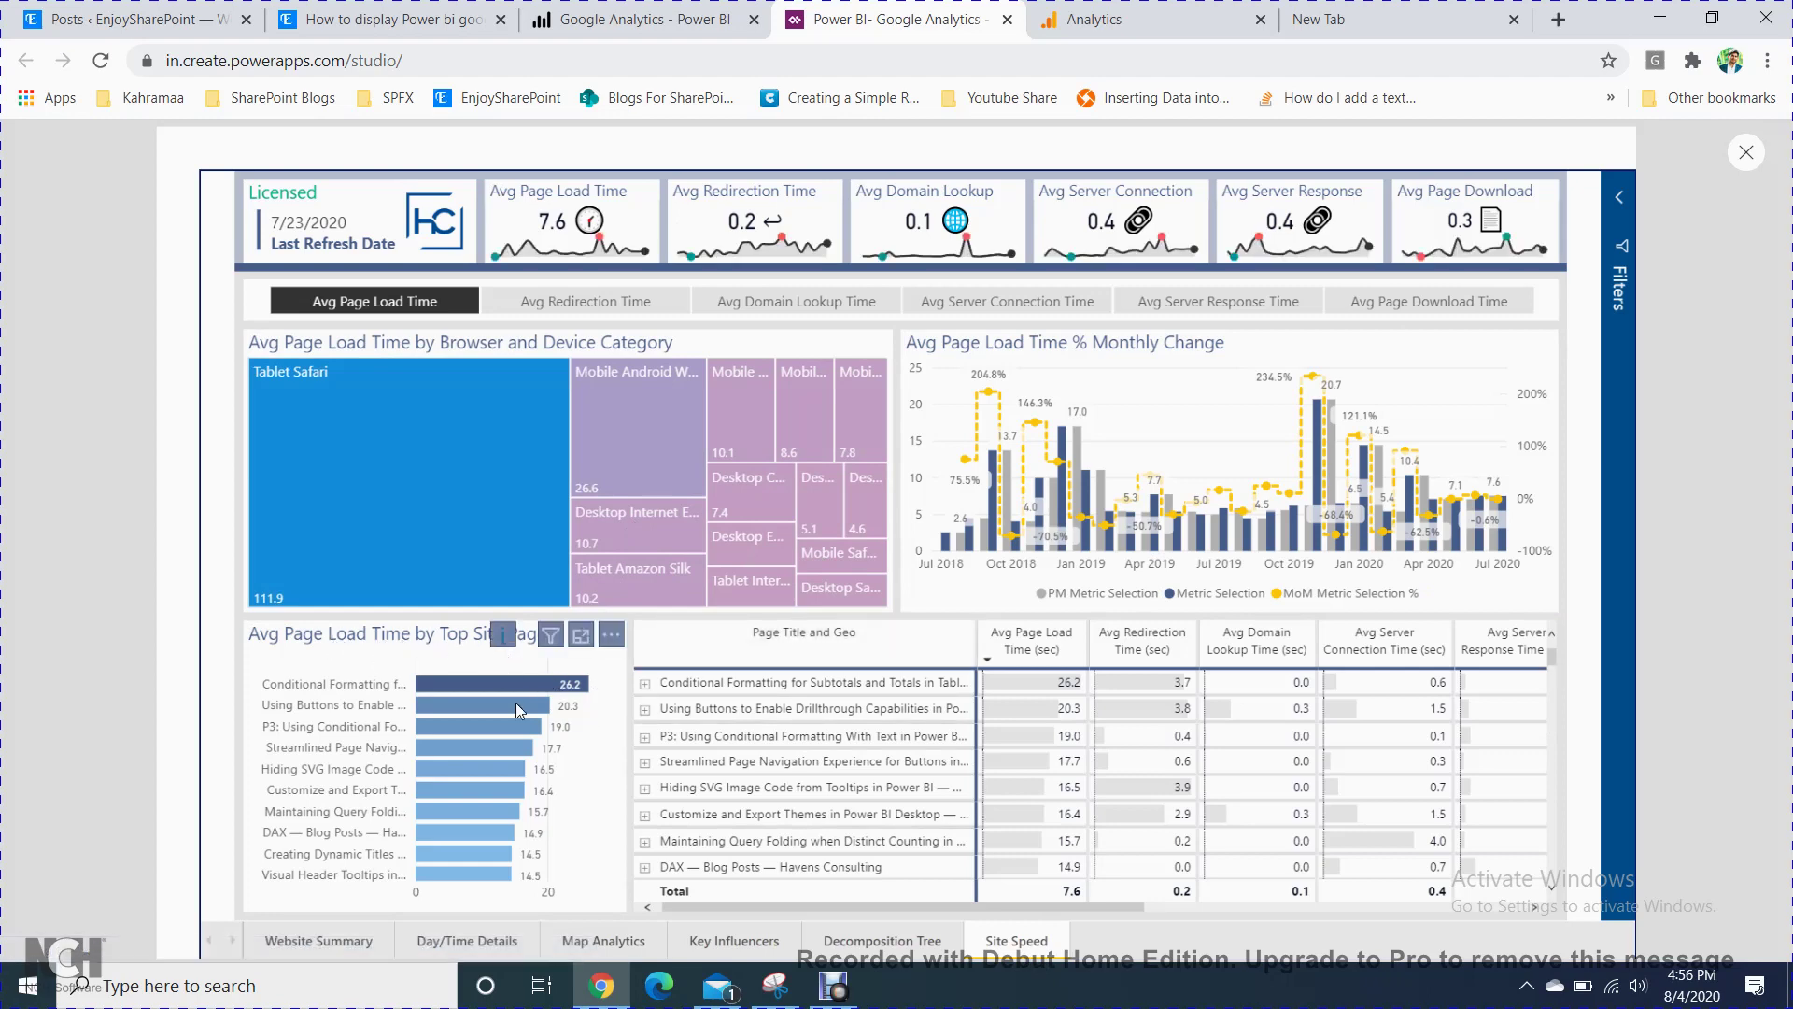
{"action": "mouse_move", "coordinate": [515, 703]}
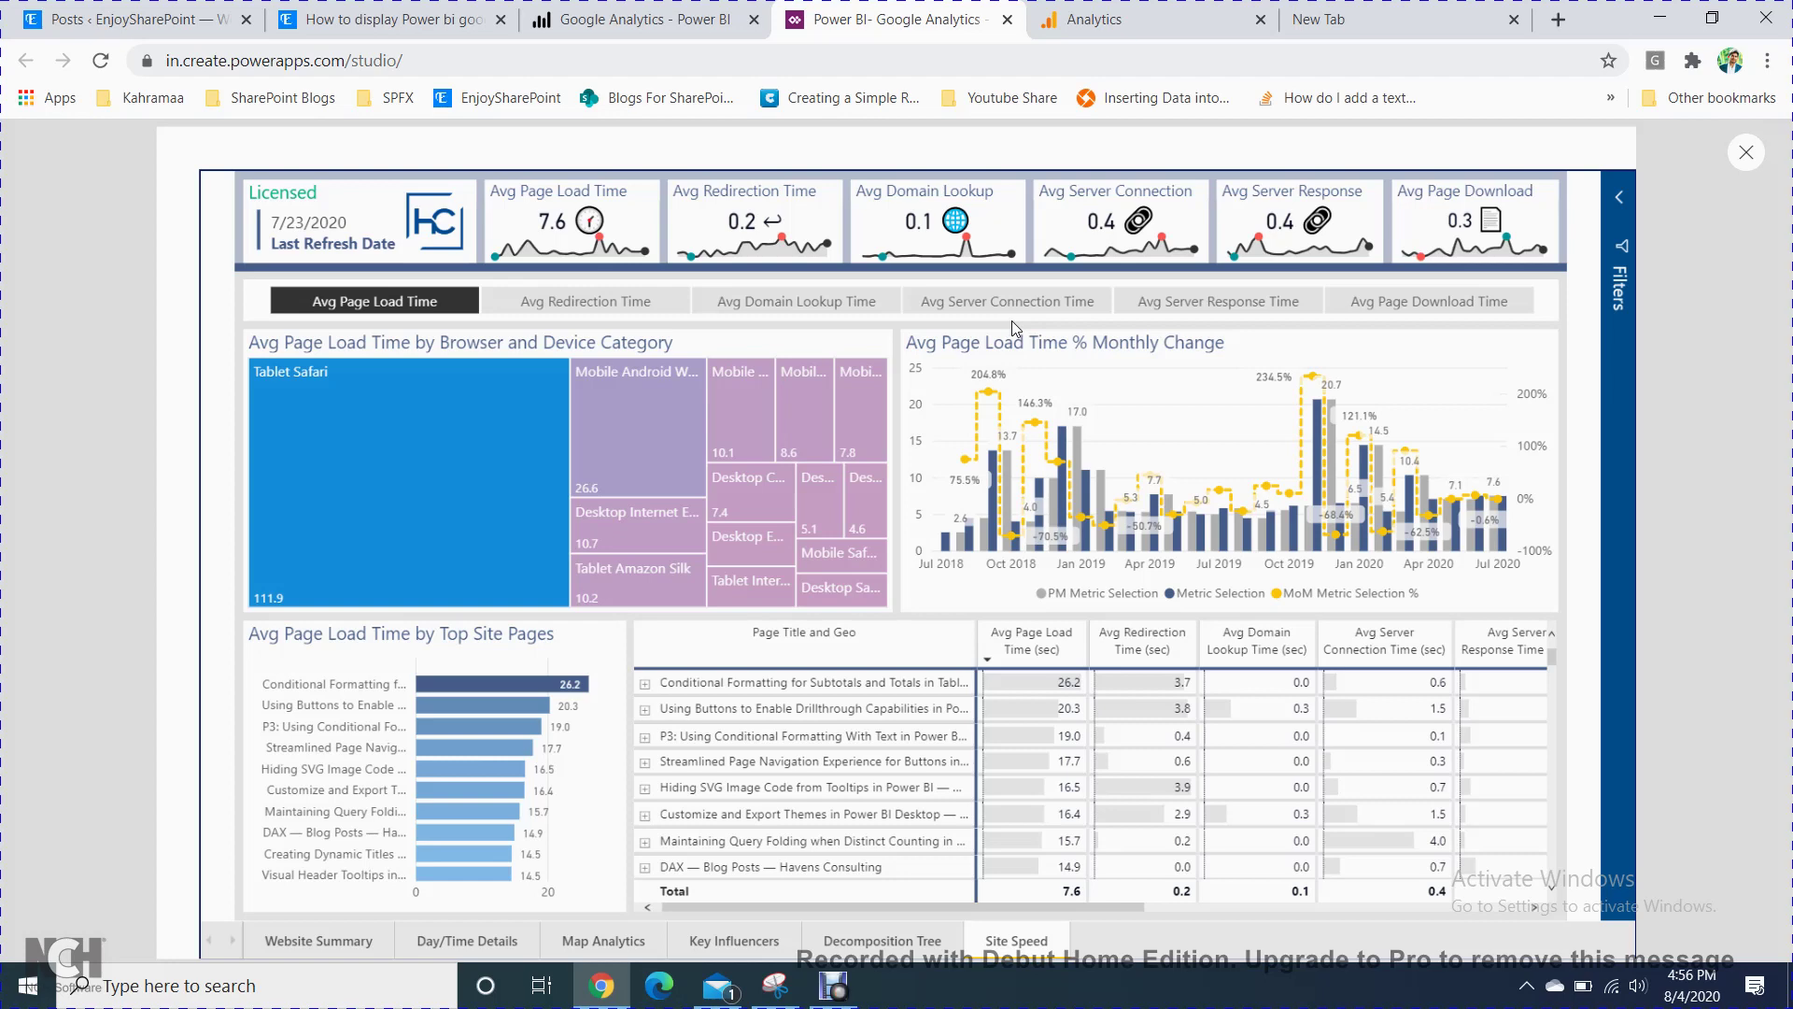
{"action": "left_click", "coordinate": [1745, 153]}
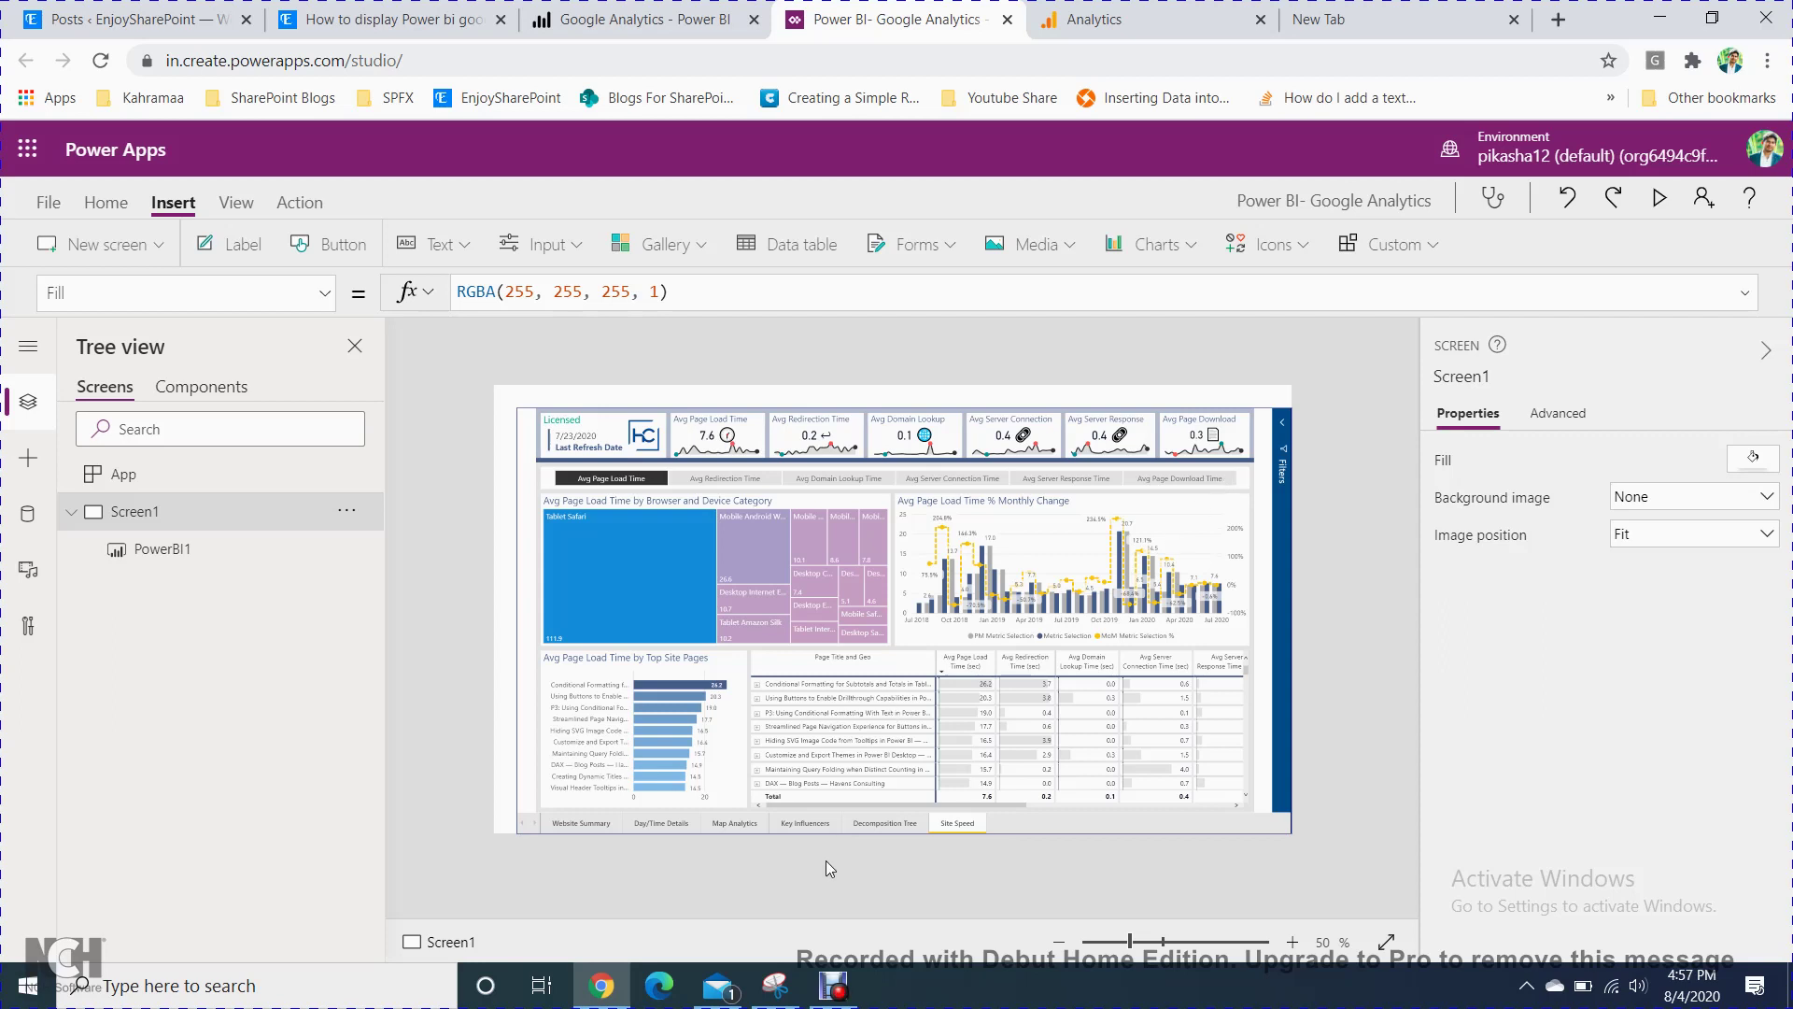
{"action": "left_click", "coordinate": [832, 985]}
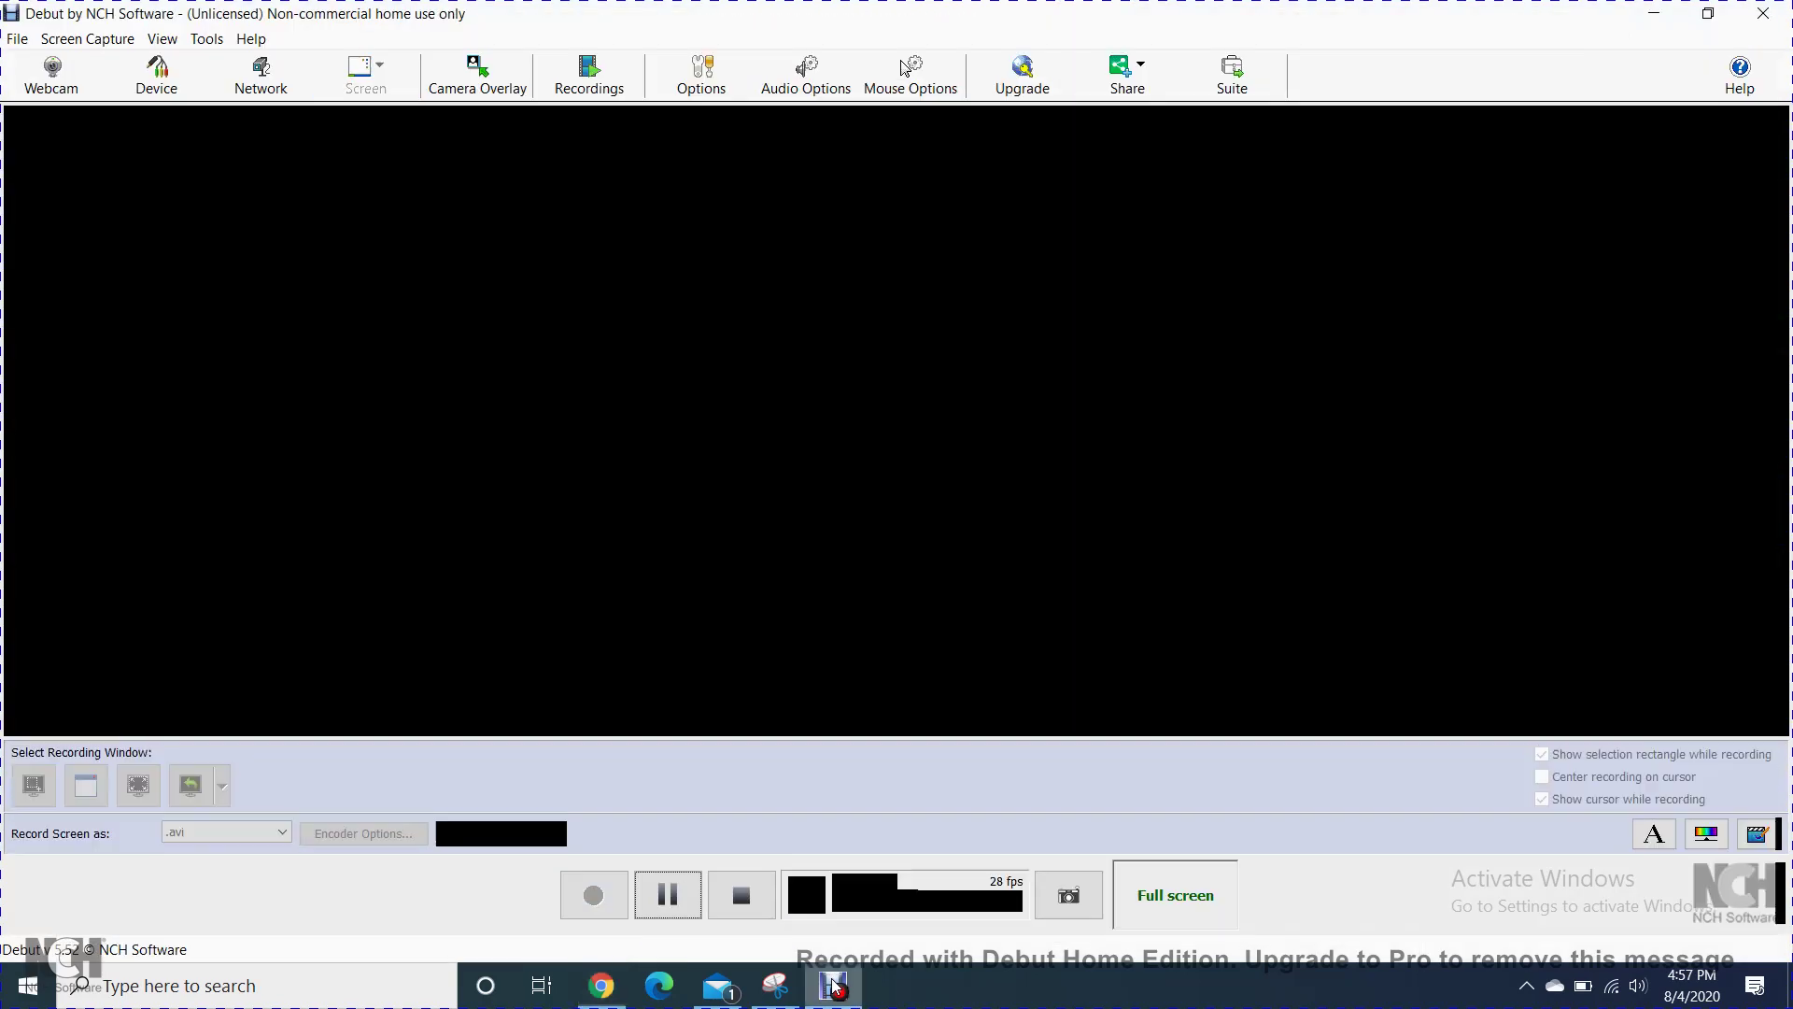